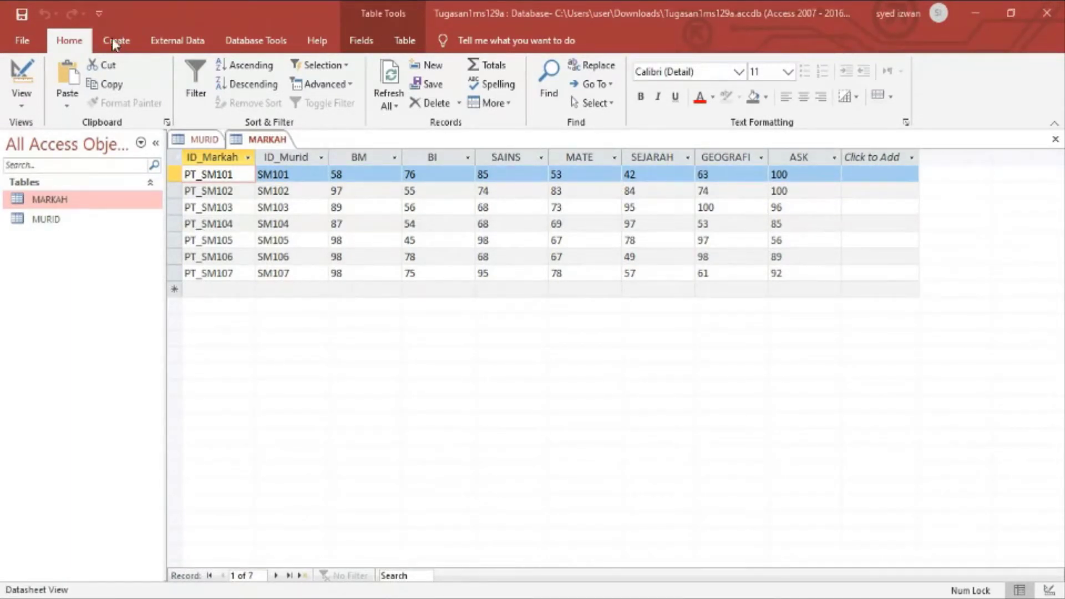
Start a new form with the Form Wizard and include all fields of the MURID table.
{"action": "left_click", "coordinate": [131, 26]}
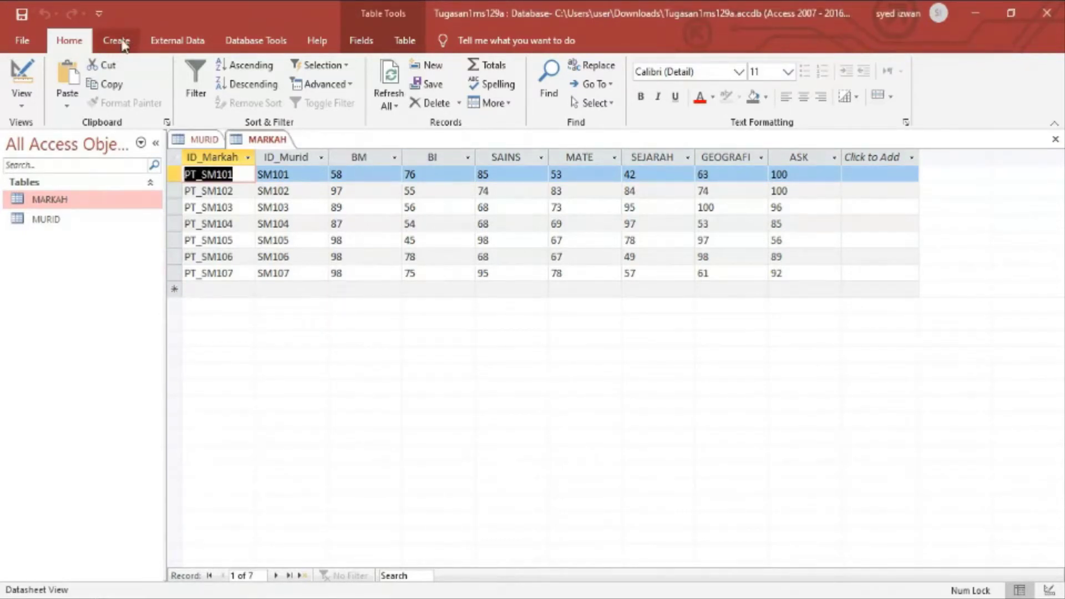
{"action": "left_click", "coordinate": [124, 43]}
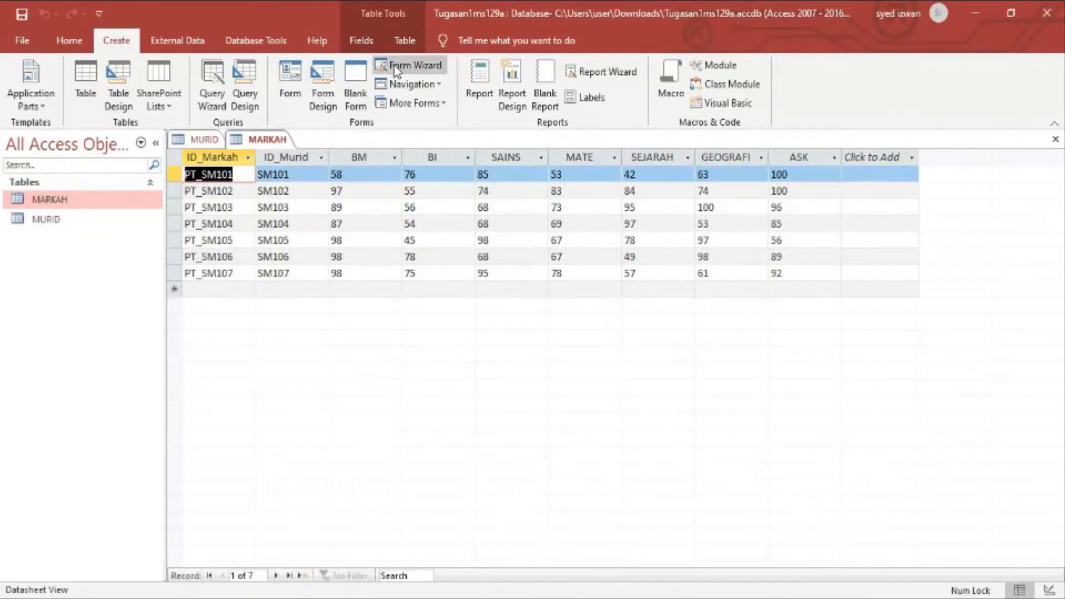
{"action": "left_click", "coordinate": [429, 72]}
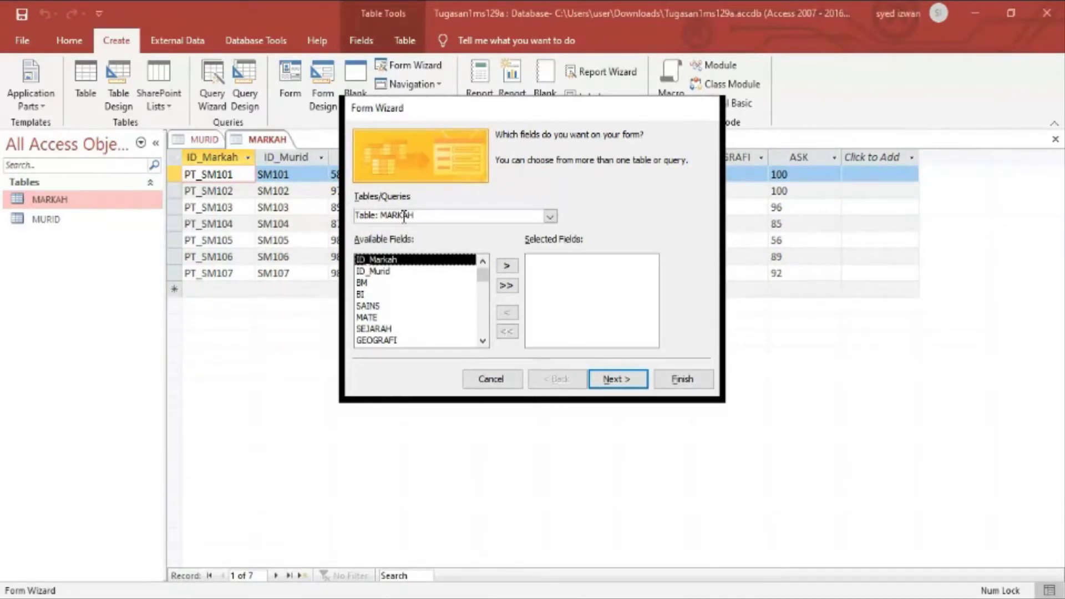
{"action": "left_click", "coordinate": [550, 217]}
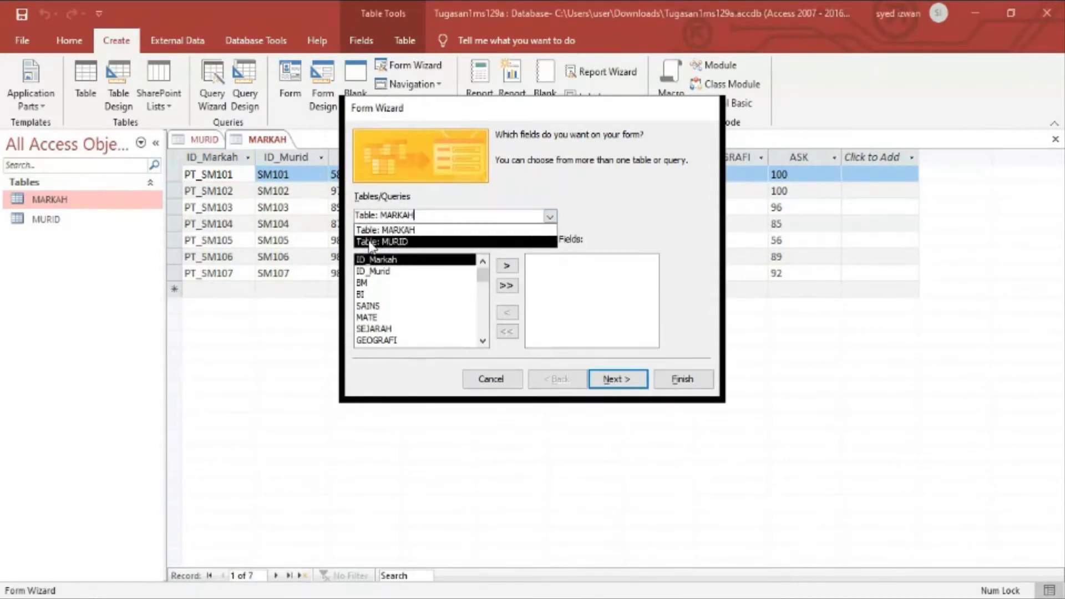
{"action": "left_click", "coordinate": [403, 243]}
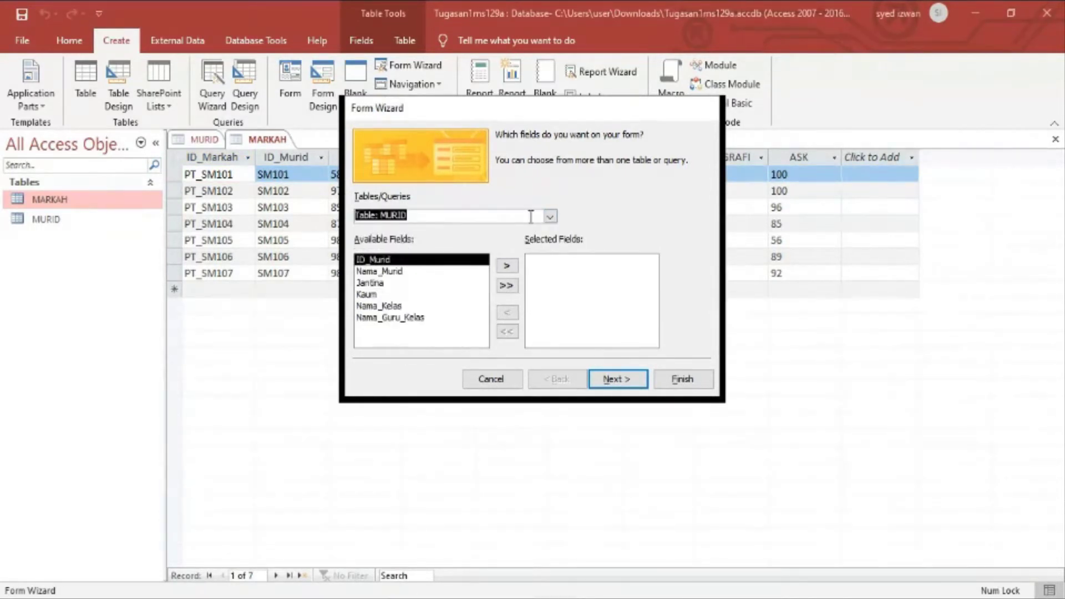
{"action": "left_click", "coordinate": [550, 216]}
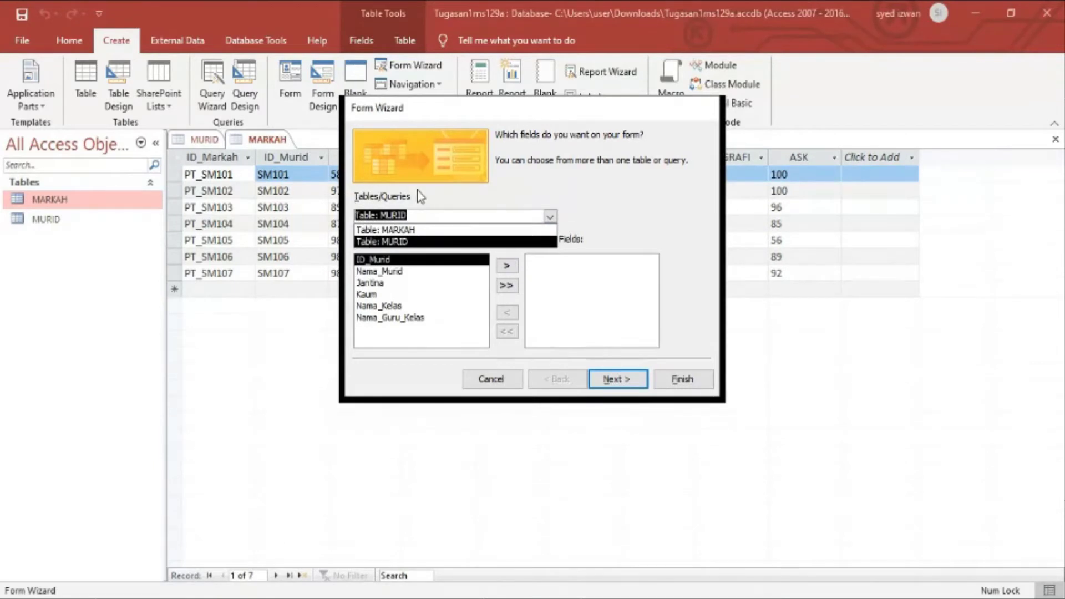
{"action": "left_click", "coordinate": [411, 244]}
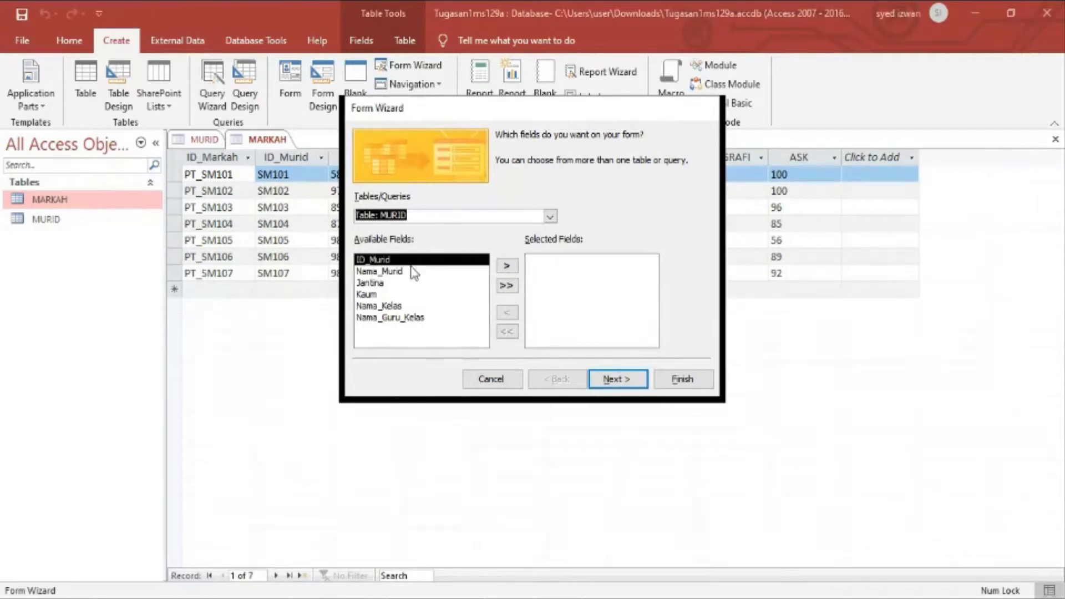
{"action": "left_click", "coordinate": [506, 286]}
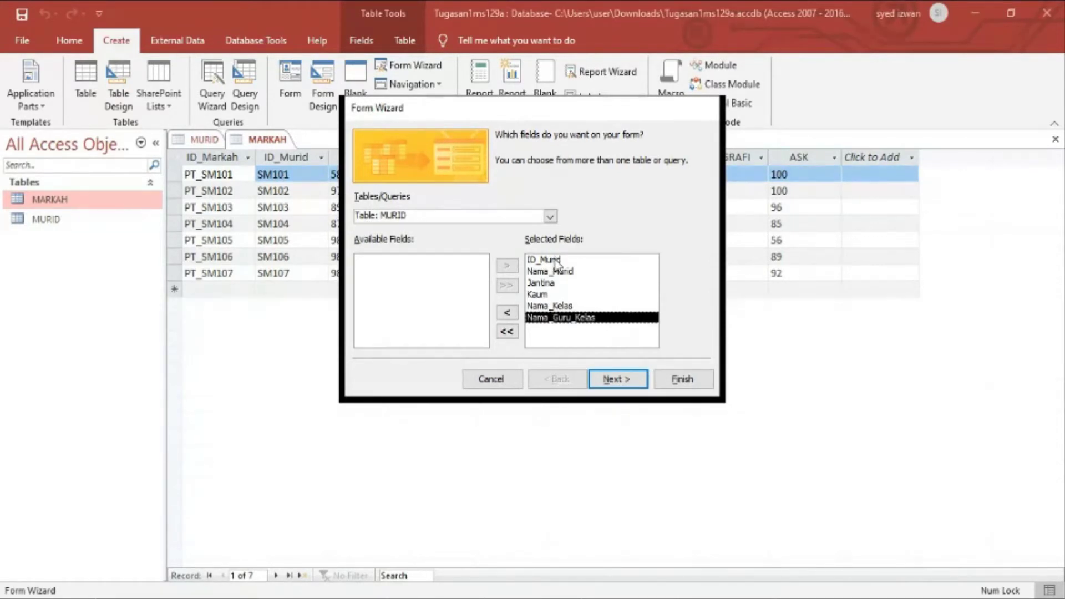
Finish the form in Columnar layout, titled "BORANG MURID contoh", with the option to open it for viewing or entering information.
{"action": "left_click", "coordinate": [631, 383]}
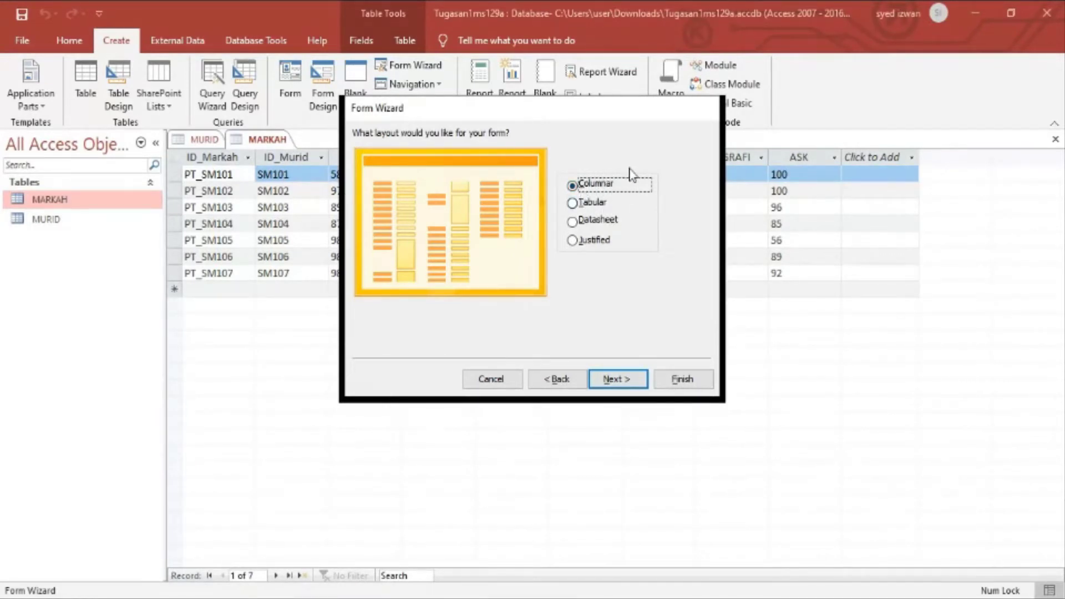
{"action": "left_click", "coordinate": [634, 388]}
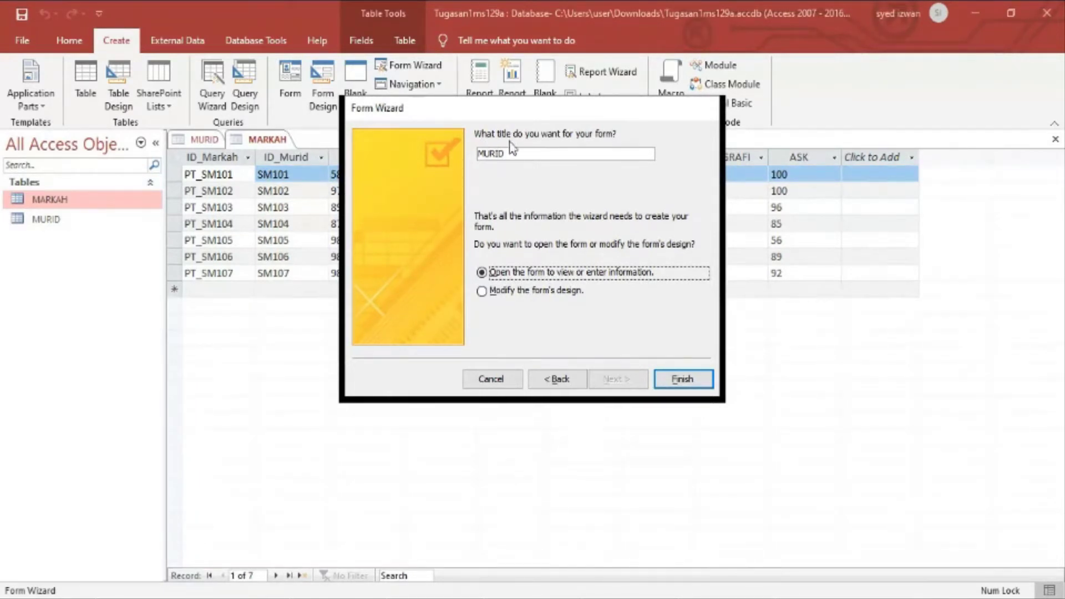
{"action": "left_click", "coordinate": [480, 157]}
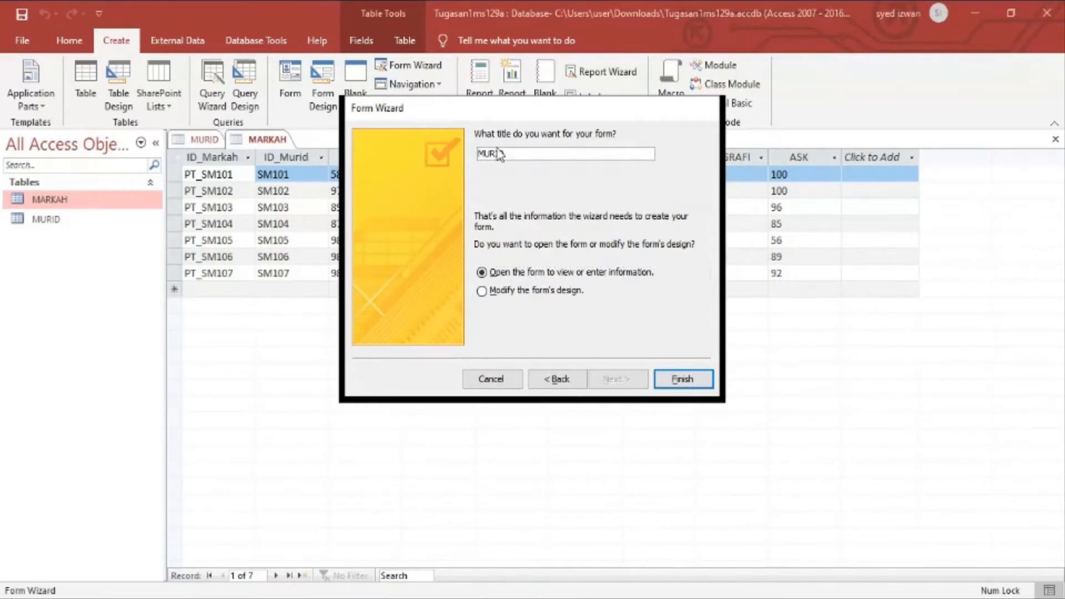
{"action": "key", "text": "Caps_Lock"}
{"action": "type", "text": "BORANG"}
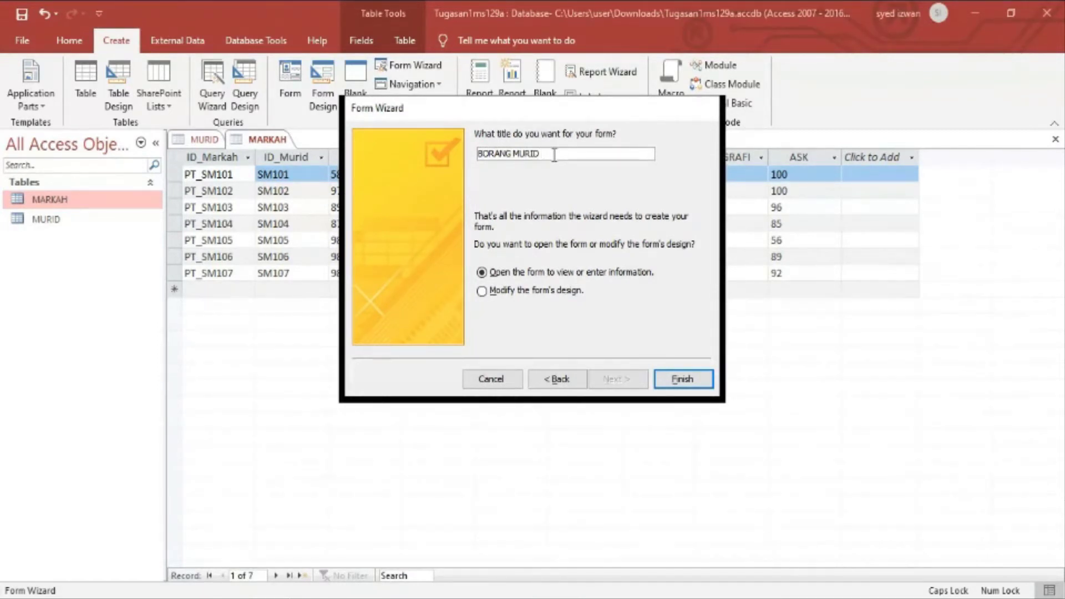
{"action": "key", "text": "Caps_Lock"}
{"action": "type", "text": "contoh"}
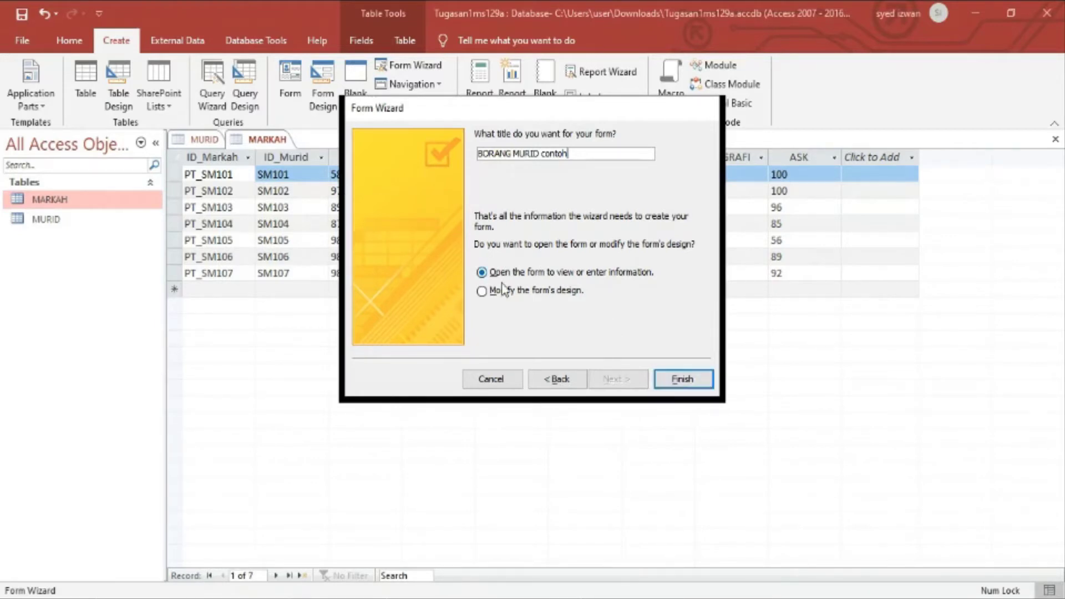
{"action": "left_click", "coordinate": [691, 379]}
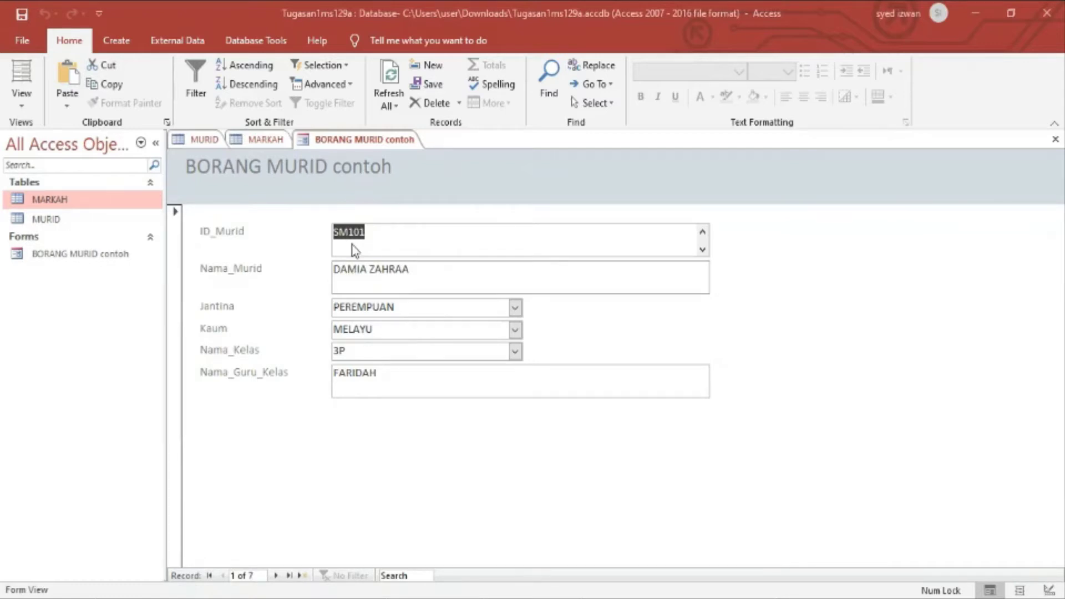
Browse forward and backward through the student records in the BORANG MURID contoh form, ending on the last record.
{"action": "left_click", "coordinate": [276, 576]}
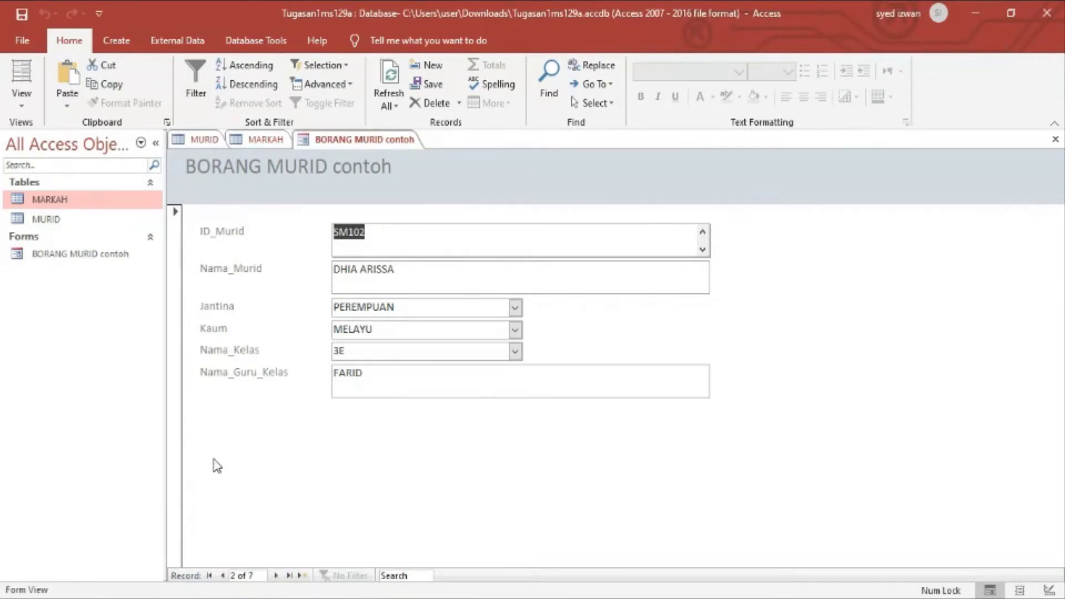
{"action": "left_click", "coordinate": [276, 575]}
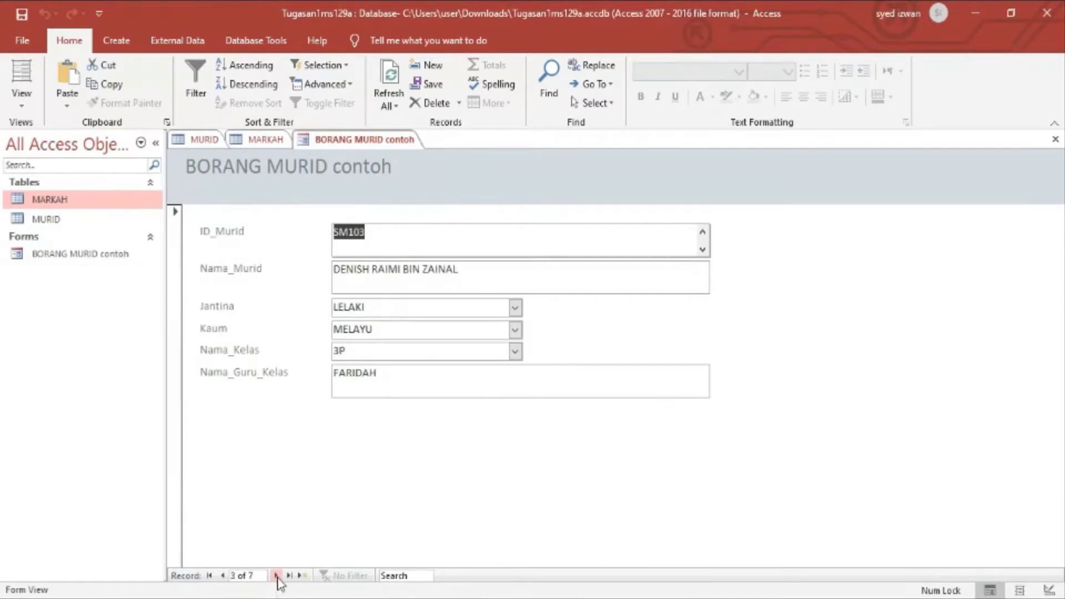
{"action": "left_click", "coordinate": [288, 576]}
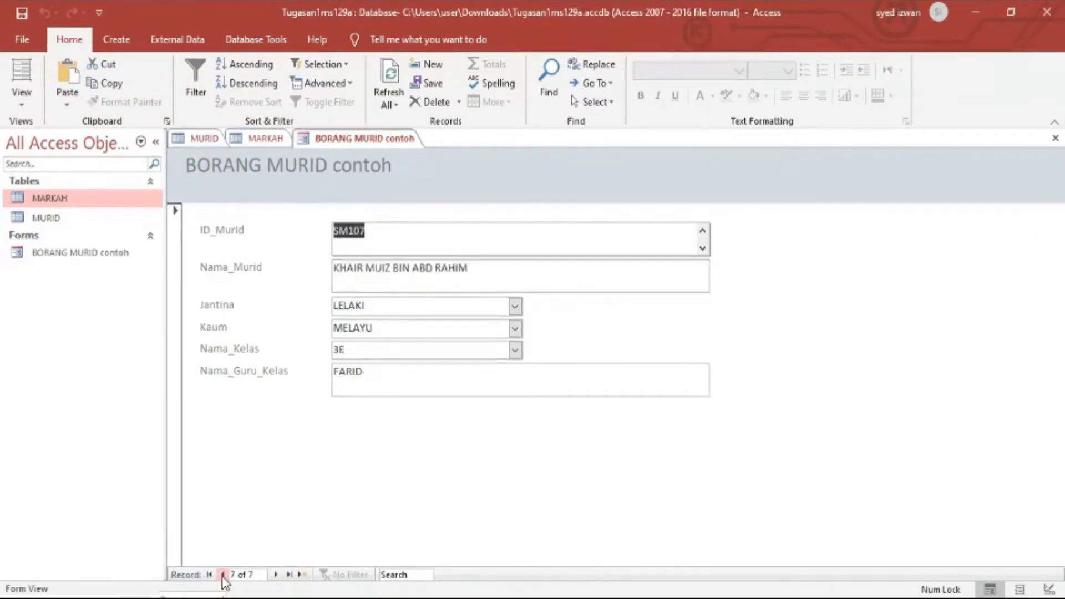
{"action": "left_click", "coordinate": [222, 576]}
{"action": "left_click", "coordinate": [222, 576]}
{"action": "left_click", "coordinate": [224, 576]}
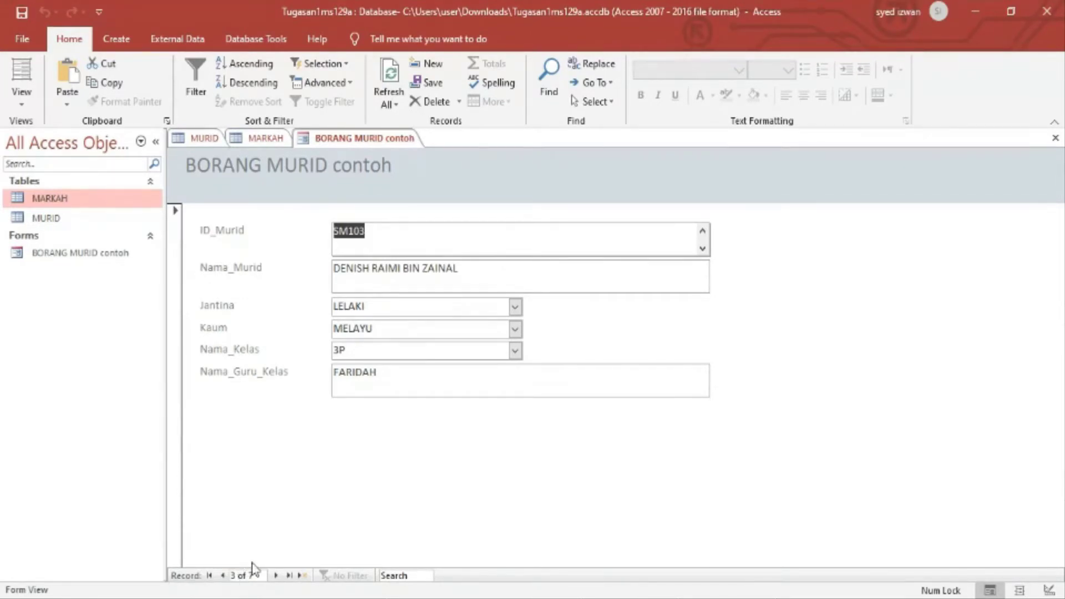
{"action": "left_click", "coordinate": [289, 576]}
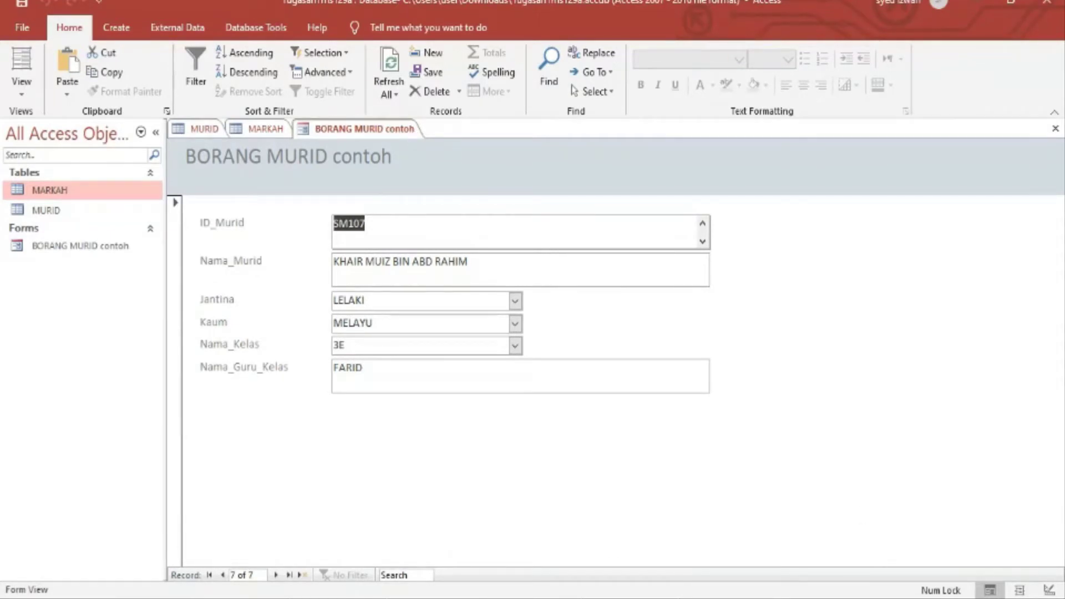
Close the BORANG MURID contoh form and the open MARKAH and MURID tables.
{"action": "left_click", "coordinate": [1056, 130]}
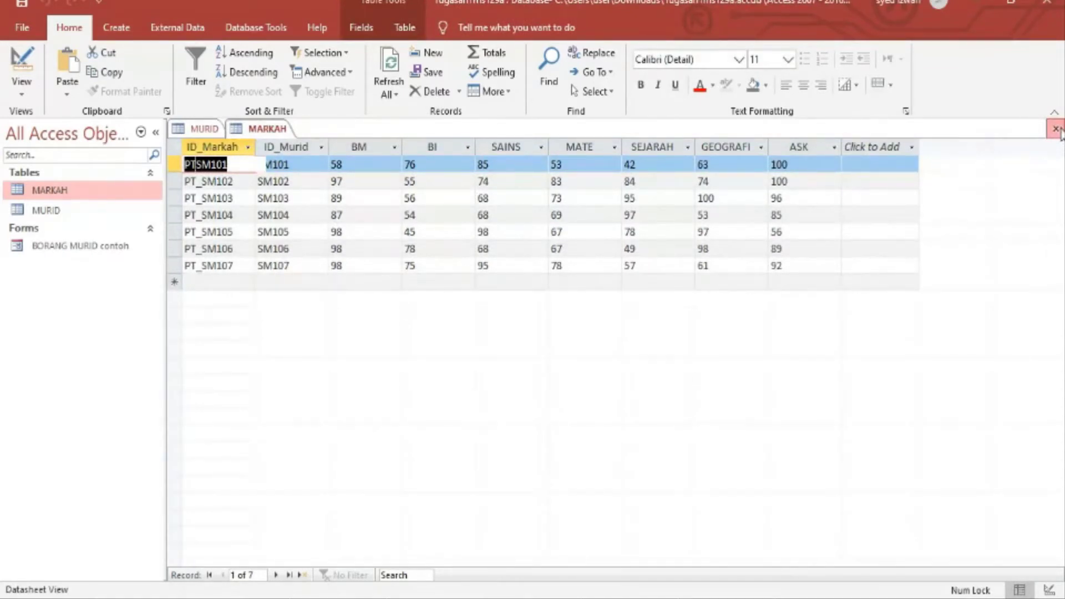
{"action": "left_click", "coordinate": [1056, 130]}
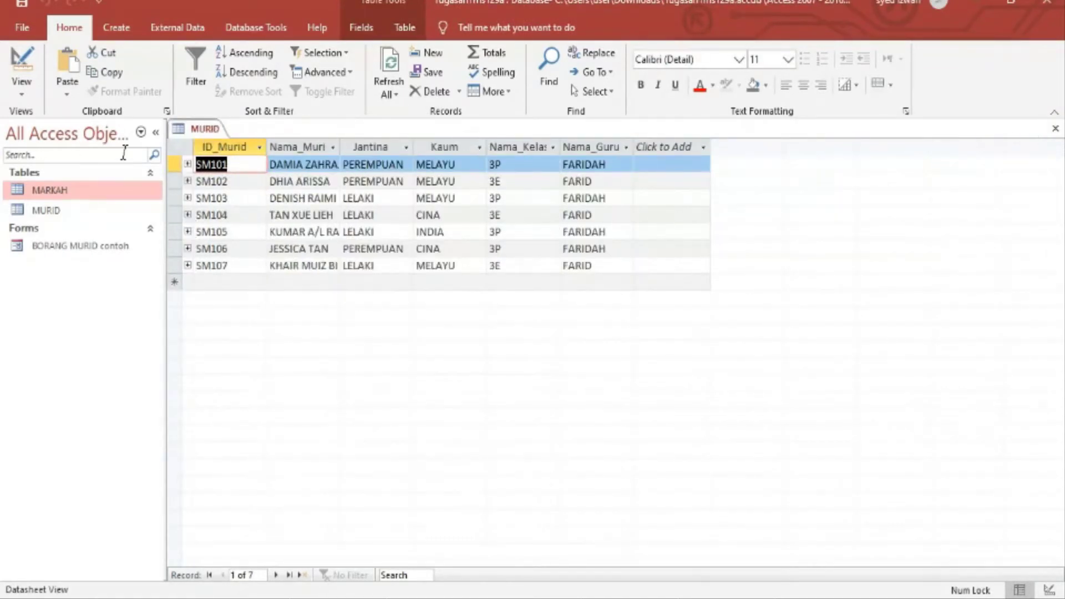
{"action": "left_click", "coordinate": [1055, 130]}
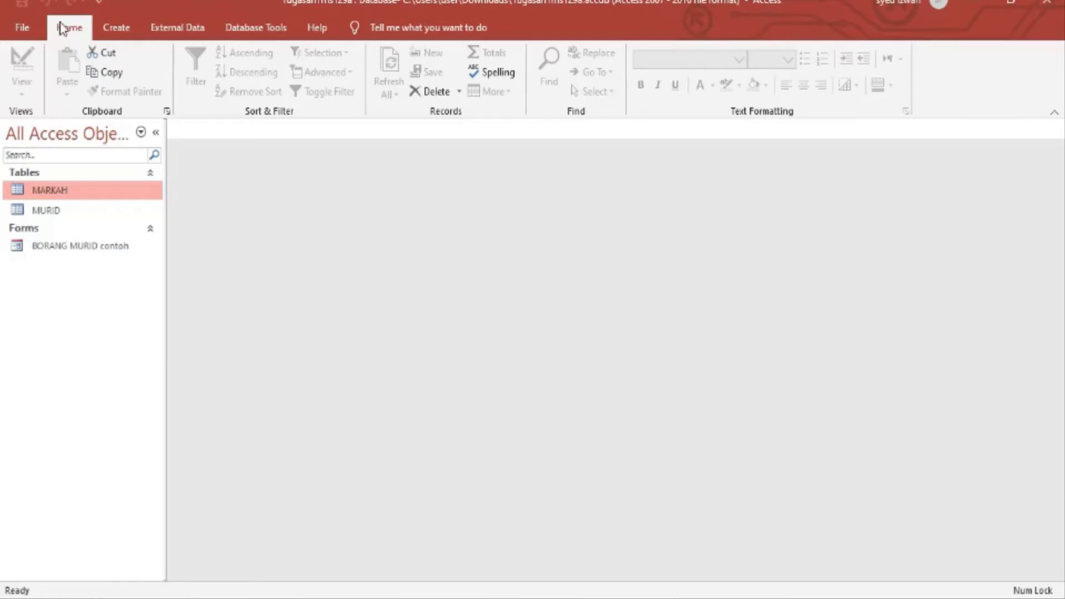
Start another form with the Form Wizard and add all fields of the MURID table to it.
{"action": "left_click", "coordinate": [118, 32]}
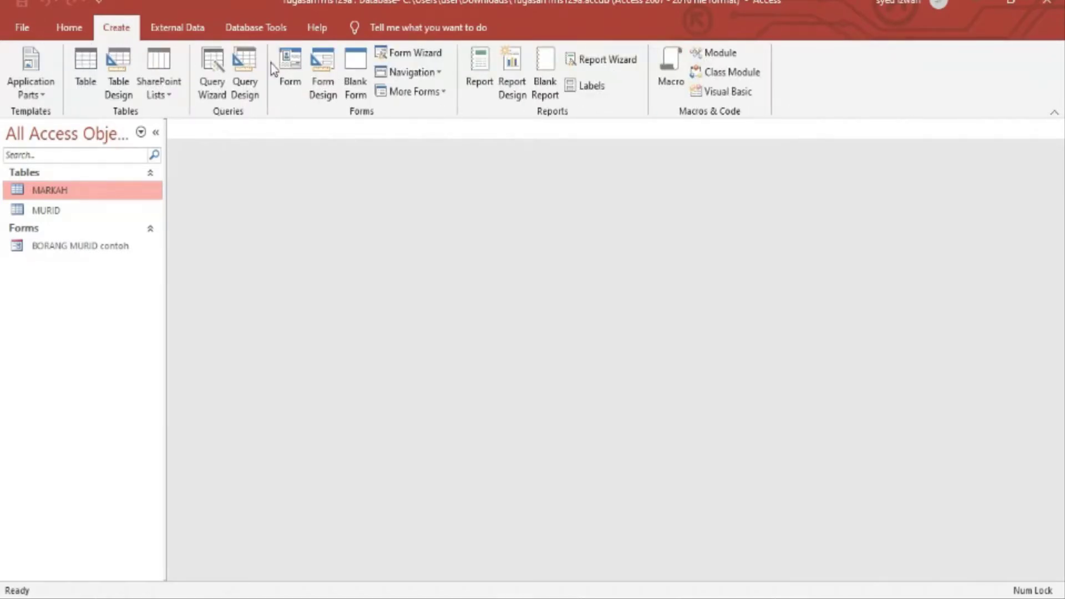
{"action": "left_click", "coordinate": [440, 58]}
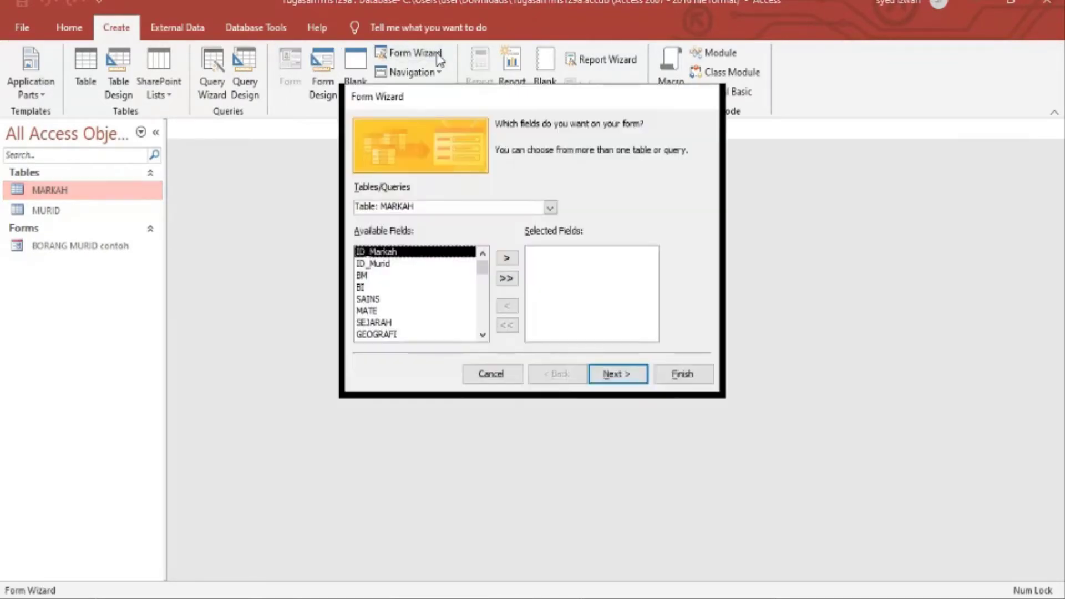
{"action": "left_click", "coordinate": [550, 208]}
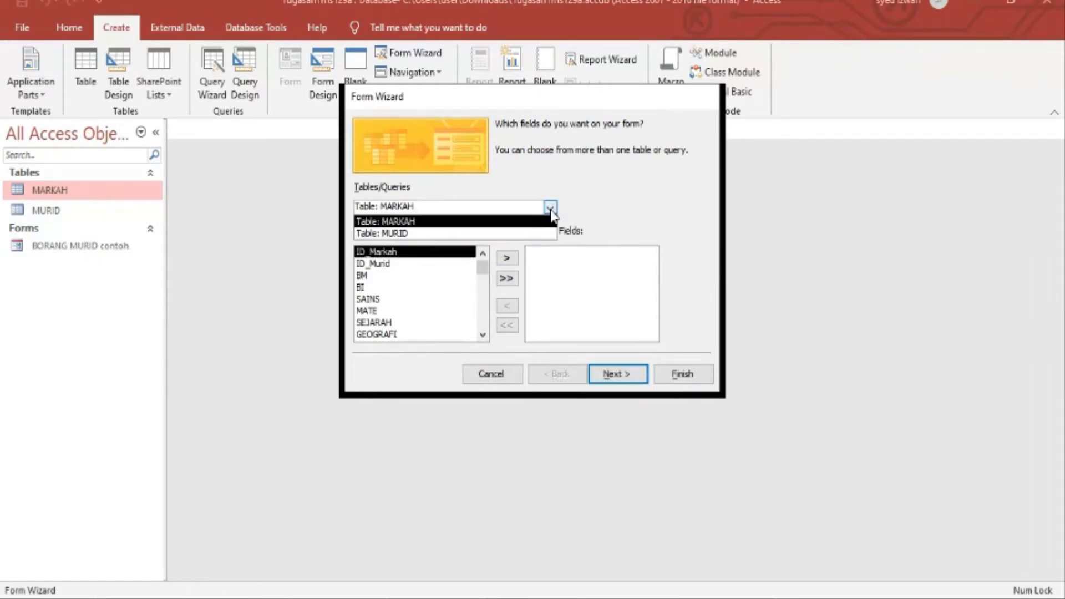
{"action": "left_click", "coordinate": [390, 234]}
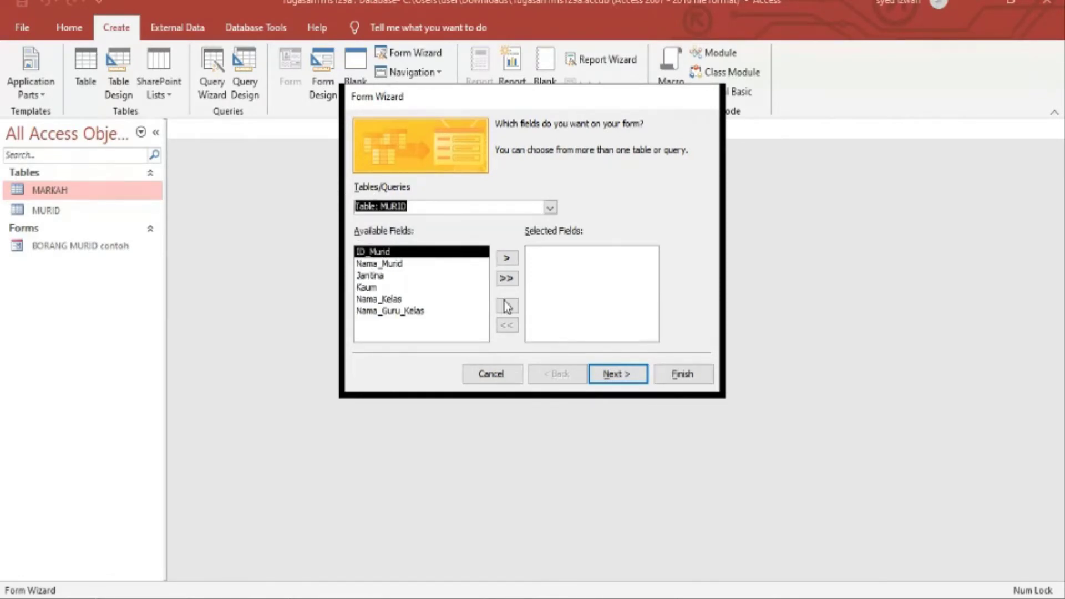
{"action": "left_click", "coordinate": [506, 279]}
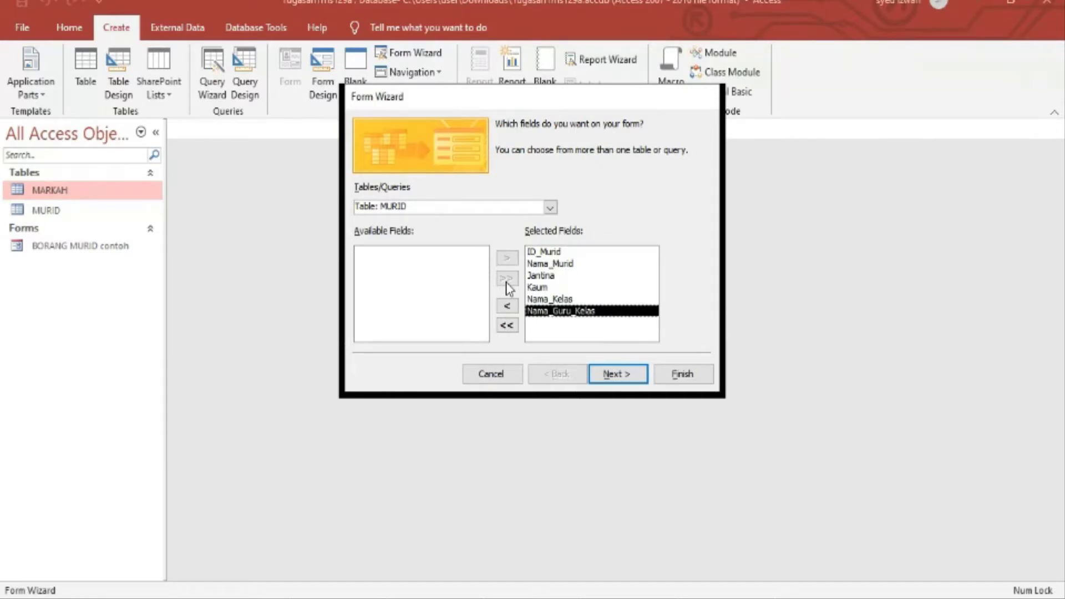
Add all fields of the MARKAH table to the same form's selected fields.
{"action": "left_click", "coordinate": [550, 207]}
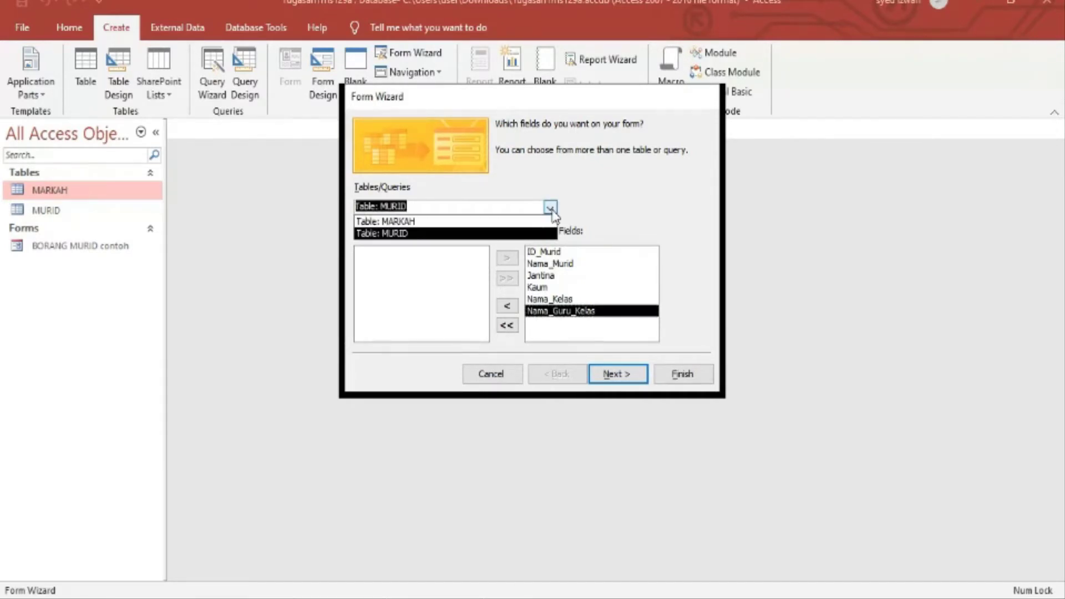
{"action": "left_click", "coordinate": [405, 222]}
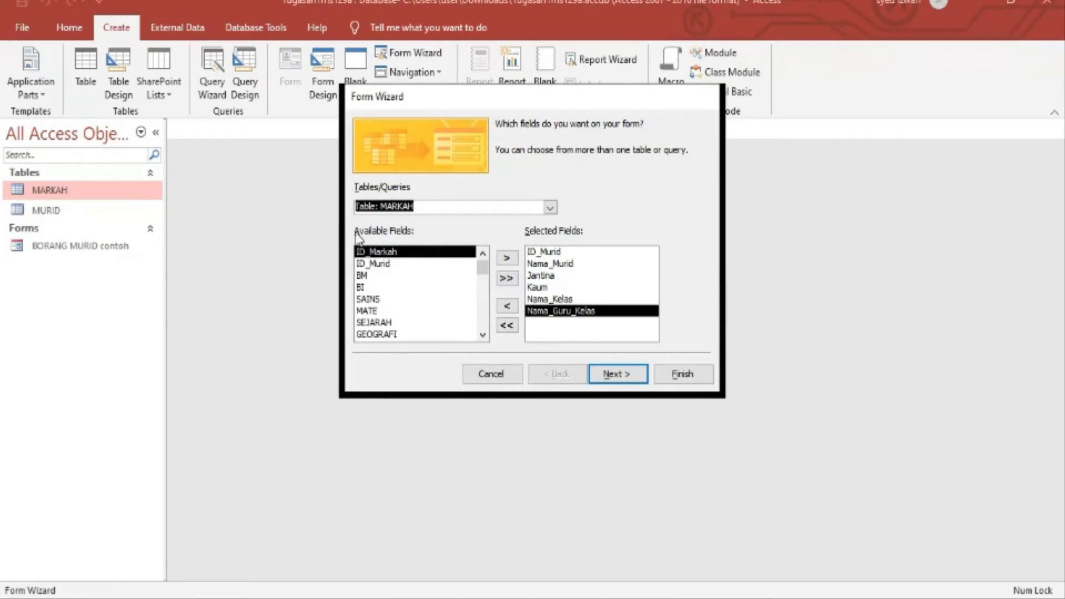
{"action": "left_click", "coordinate": [508, 279]}
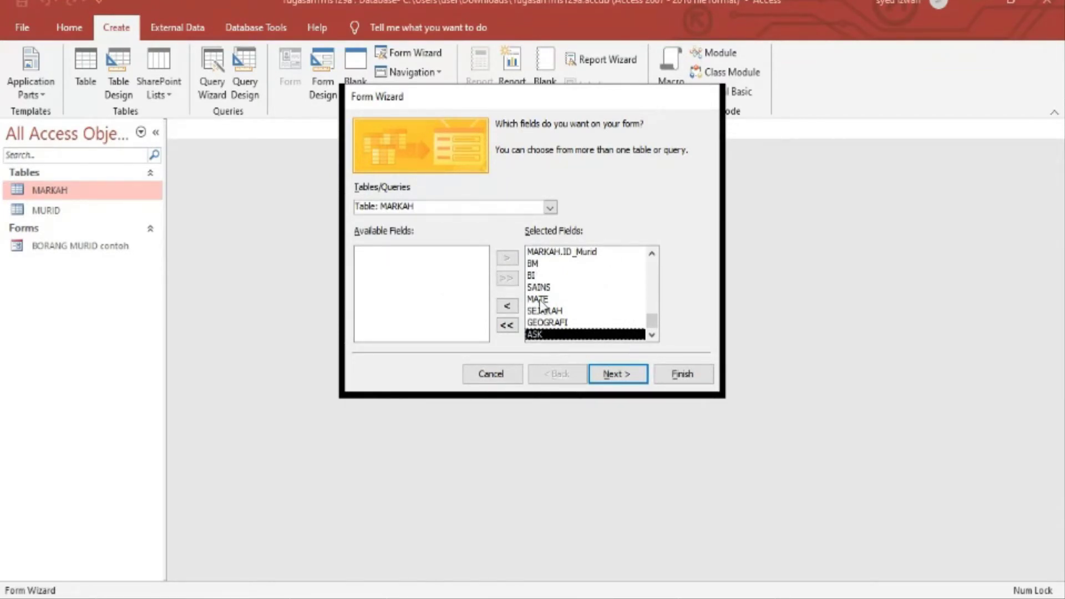
Review the whole list of selected fields from the MURID and MARKAH tables, checking both ID_Murid entries.
{"action": "left_click_drag", "start_coordinate": [652, 323], "coordinate": [657, 263]}
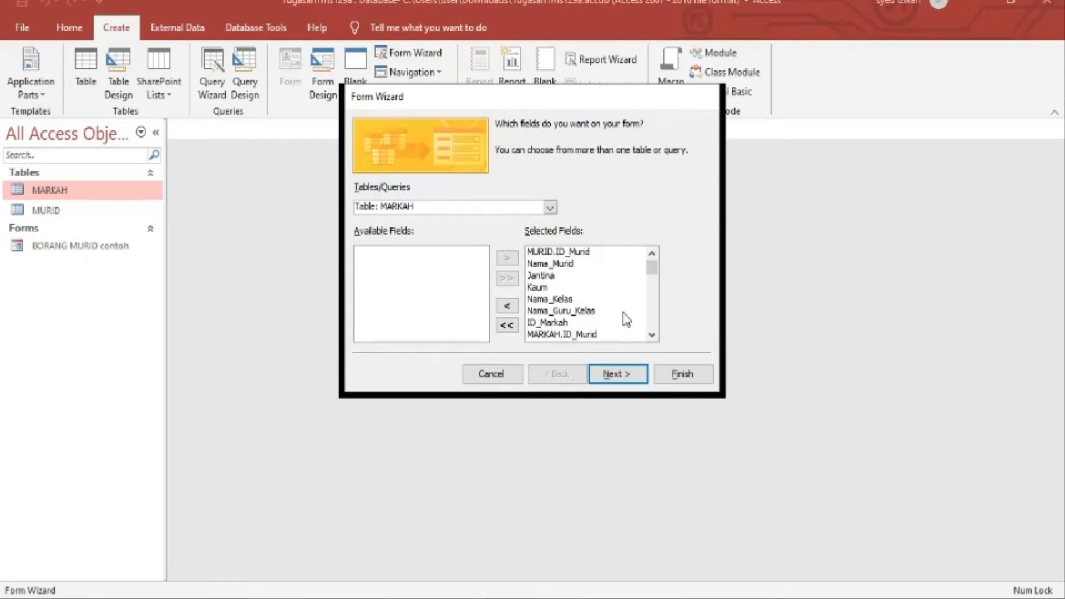
{"action": "left_click", "coordinate": [654, 338]}
{"action": "left_click", "coordinate": [655, 339]}
{"action": "left_click", "coordinate": [655, 339]}
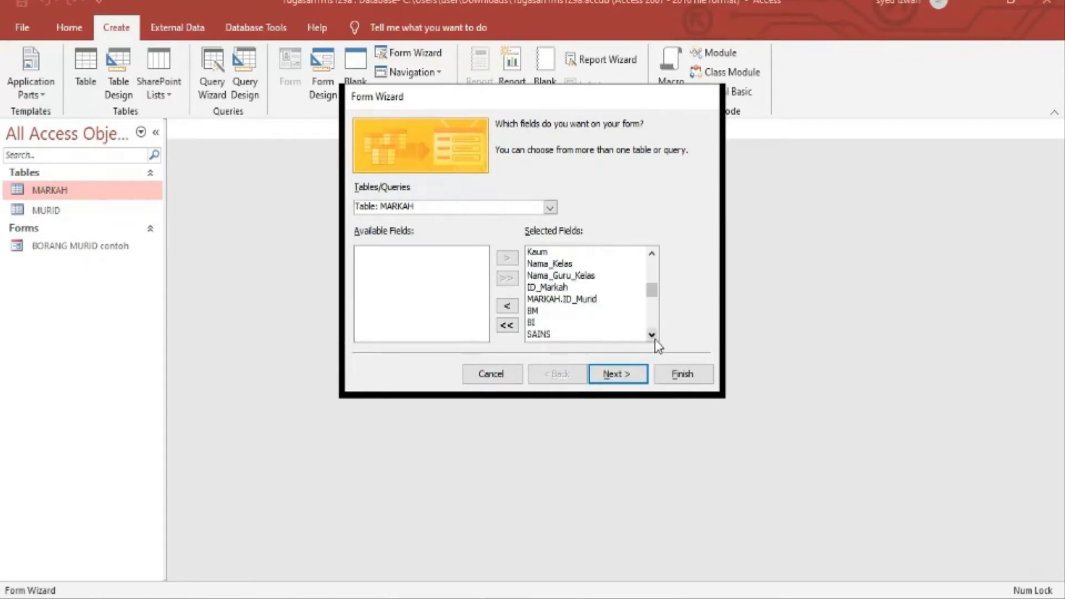
{"action": "left_click", "coordinate": [655, 338]}
{"action": "left_click", "coordinate": [654, 338]}
{"action": "left_click", "coordinate": [655, 339]}
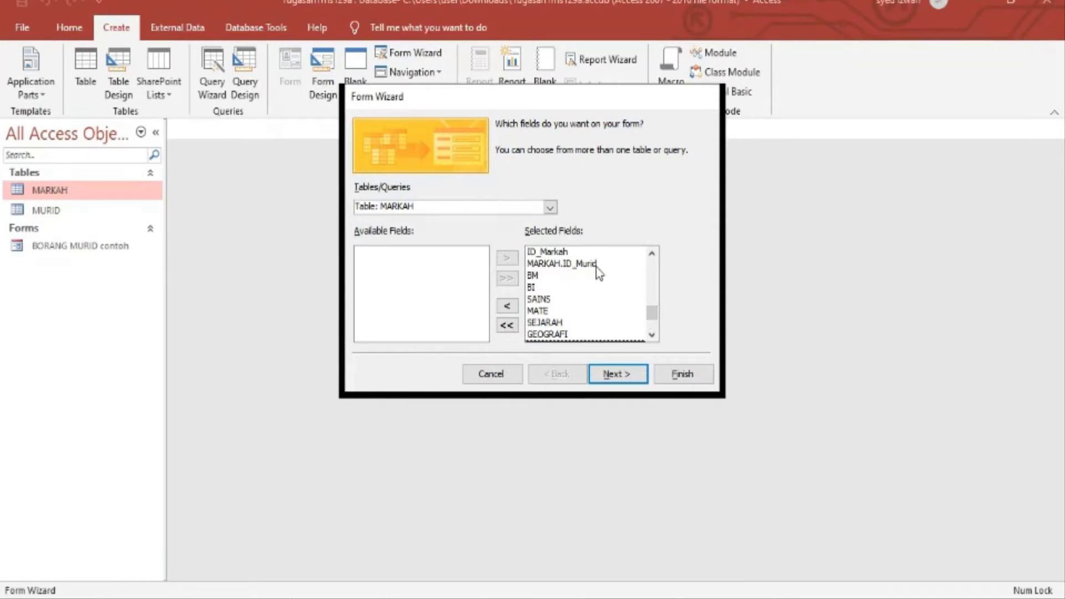
{"action": "left_click_drag", "start_coordinate": [651, 316], "coordinate": [653, 266]}
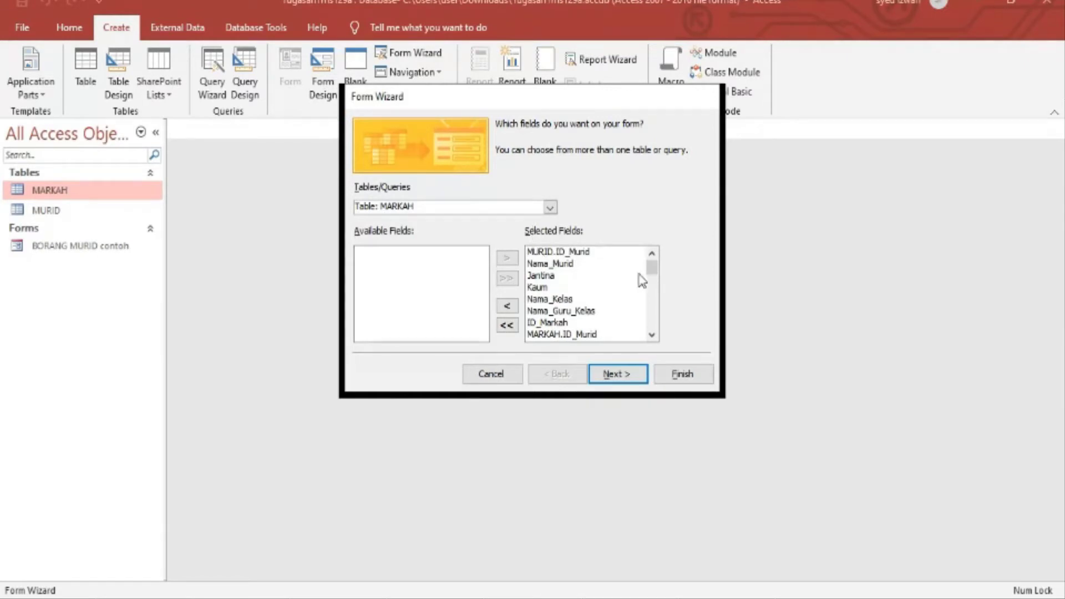
{"action": "left_click_drag", "start_coordinate": [653, 272], "coordinate": [655, 311]}
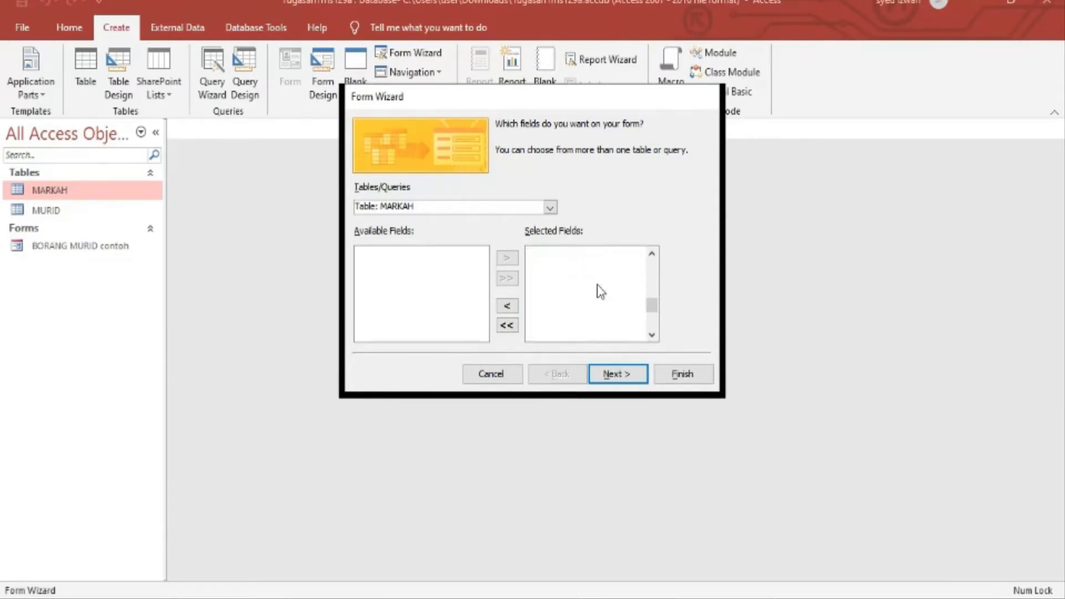
Set the form to view data by MURID as a form with subform, using the Datasheet layout for the subform.
{"action": "scroll", "coordinate": [654, 305], "scroll_direction": "up", "scroll_amount": 3}
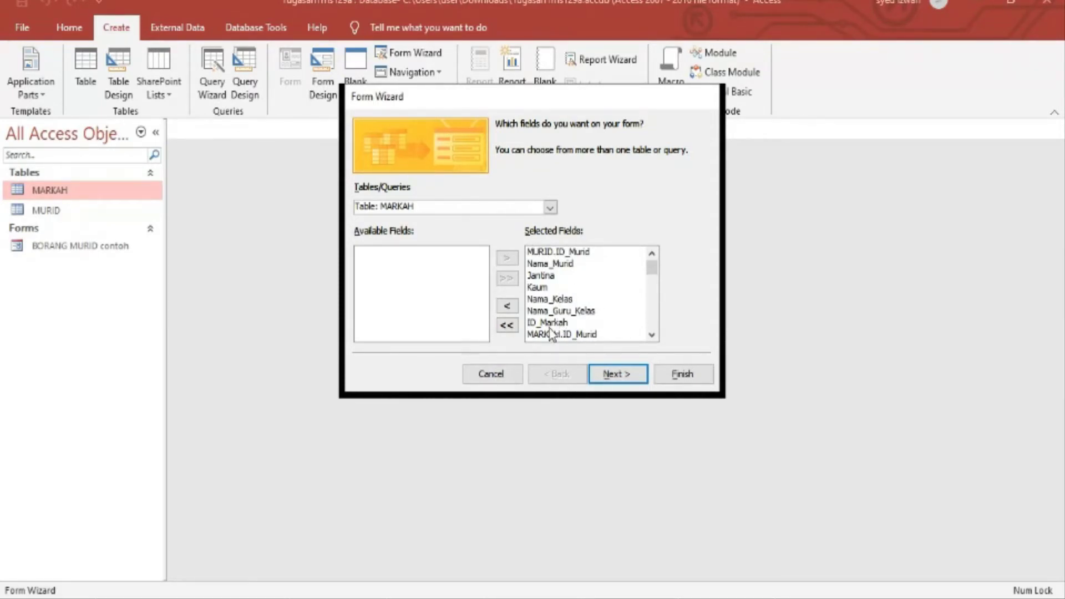
{"action": "left_click", "coordinate": [621, 376]}
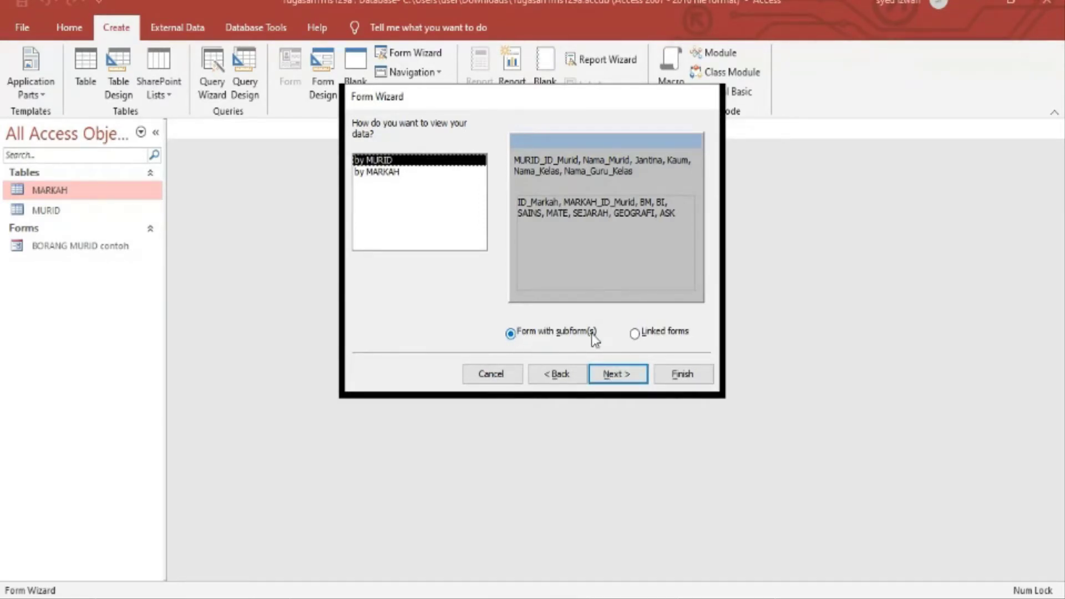
{"action": "left_click", "coordinate": [625, 380]}
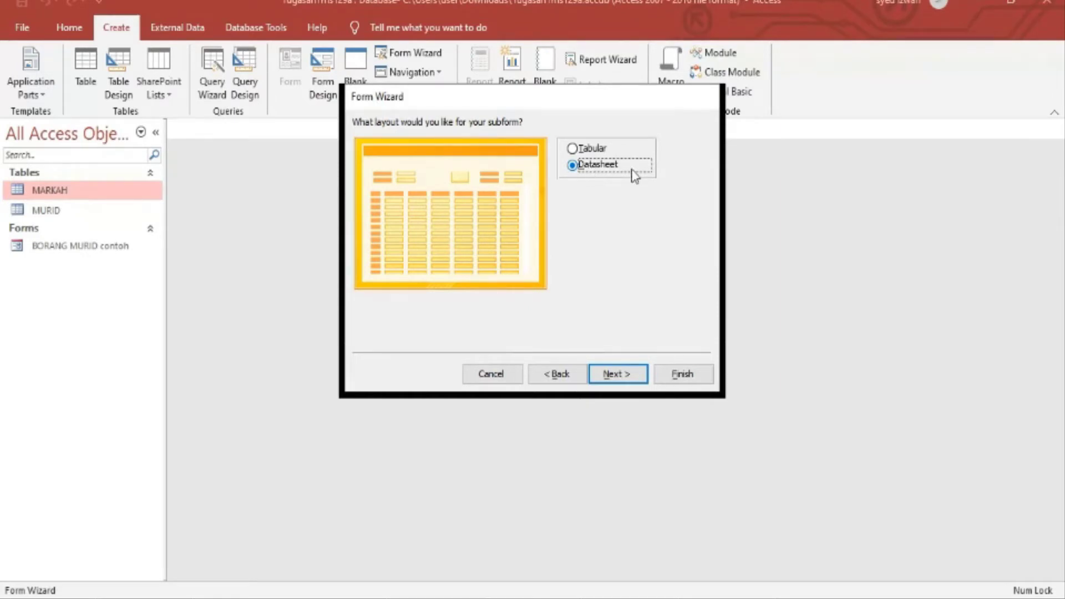
{"action": "left_click", "coordinate": [629, 377]}
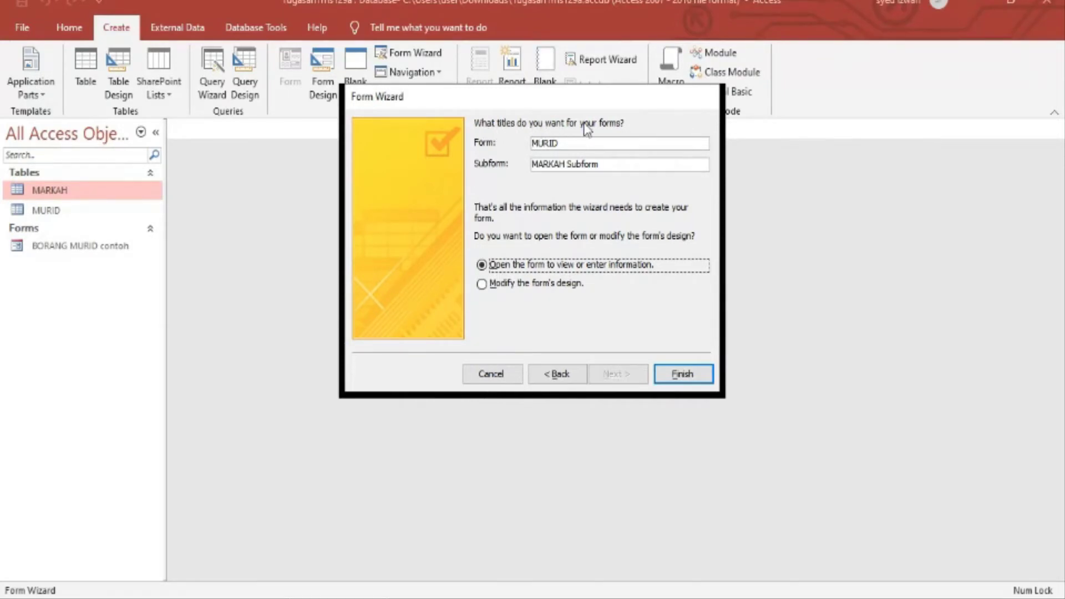
Title the form BORANG MURID and the subform BORANG MARKAH Subform, and finish the wizard with the form opened for viewing.
{"action": "double_click", "coordinate": [533, 143]}
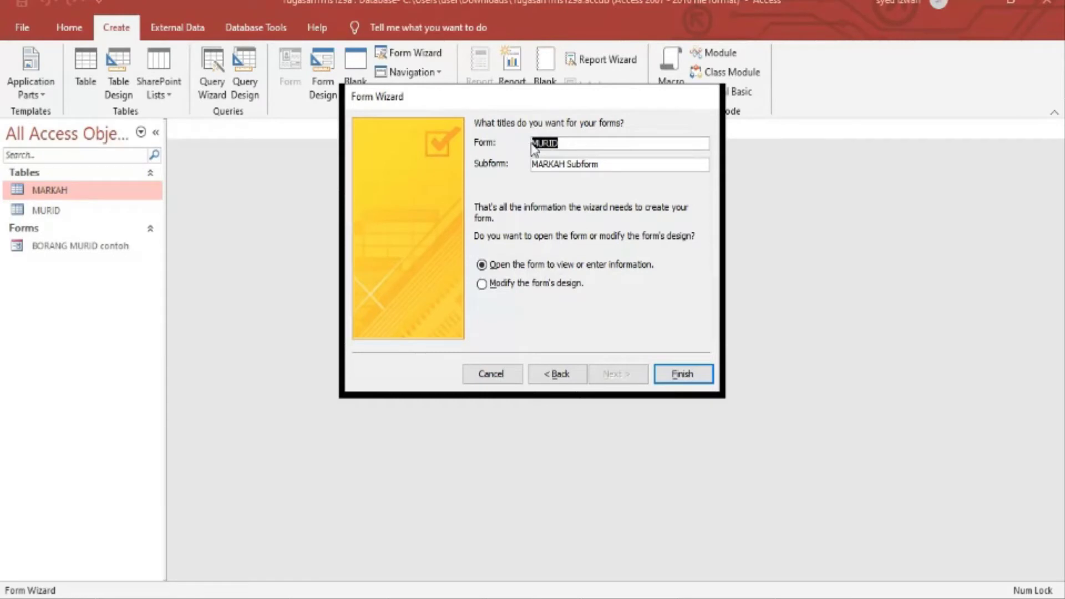
{"action": "left_click", "coordinate": [534, 144]}
{"action": "key", "text": "Caps_Lock"}
{"action": "type", "text": "BORANG"}
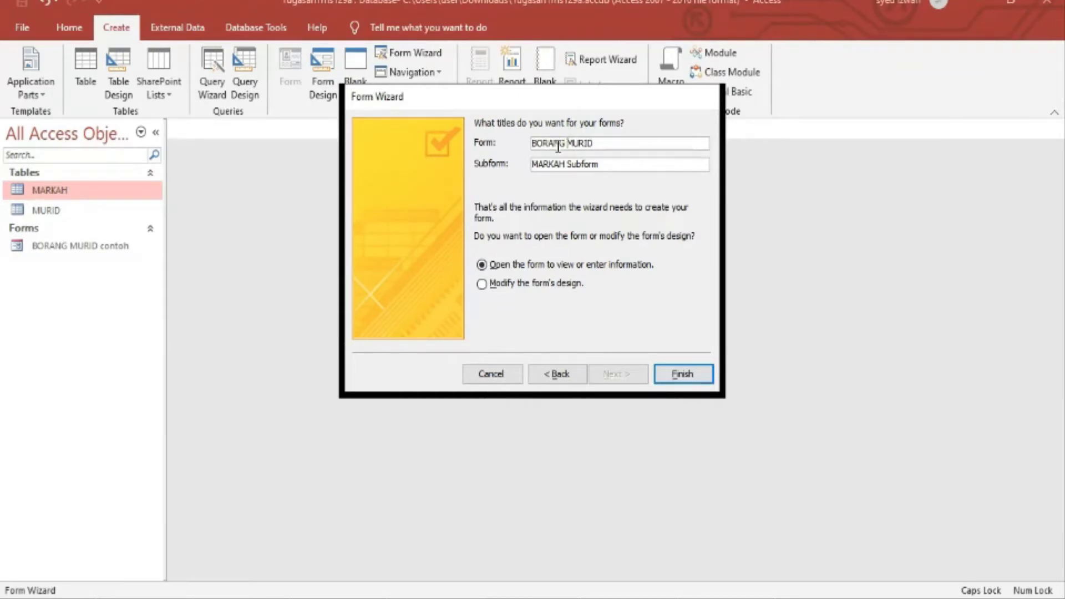
{"action": "left_click", "coordinate": [533, 164]}
{"action": "type", "text": "BORANG"}
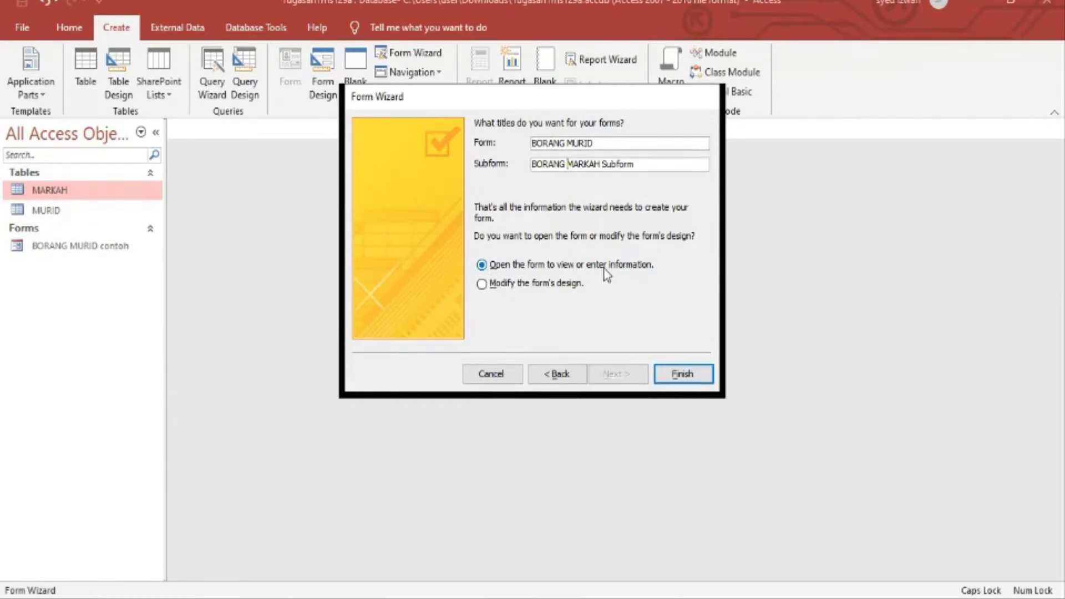
{"action": "left_click", "coordinate": [693, 382]}
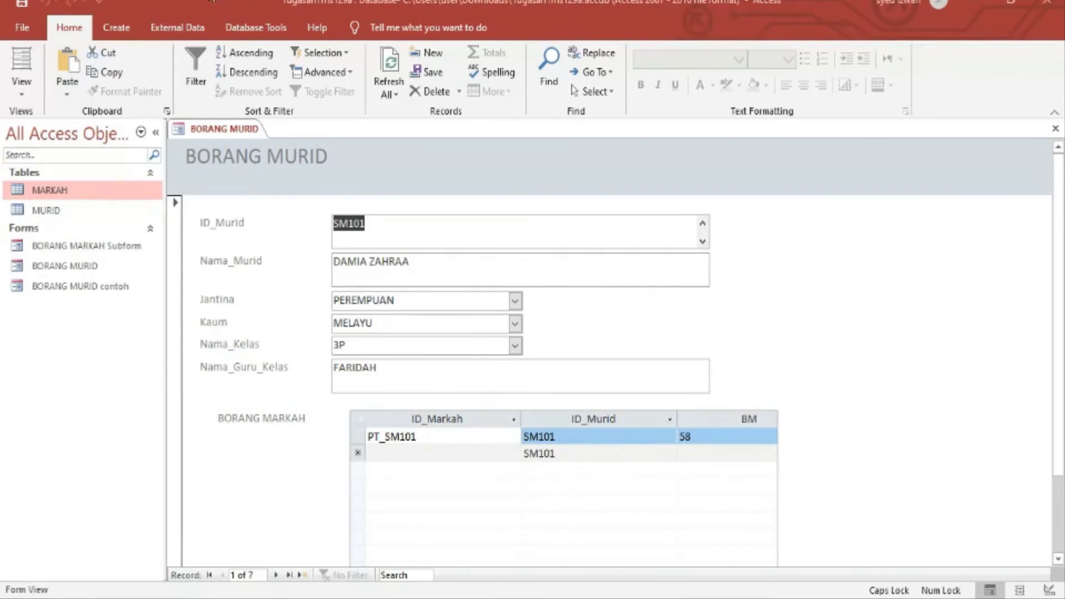
Switch the BORANG MURID form to Layout View.
{"action": "right_click", "coordinate": [224, 133]}
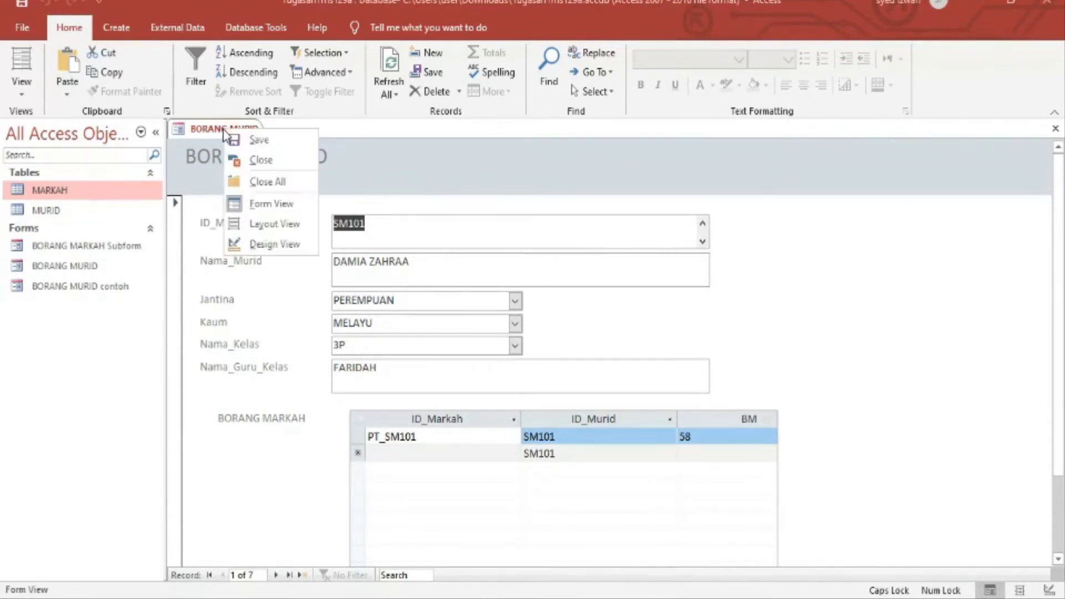
{"action": "right_click", "coordinate": [214, 128]}
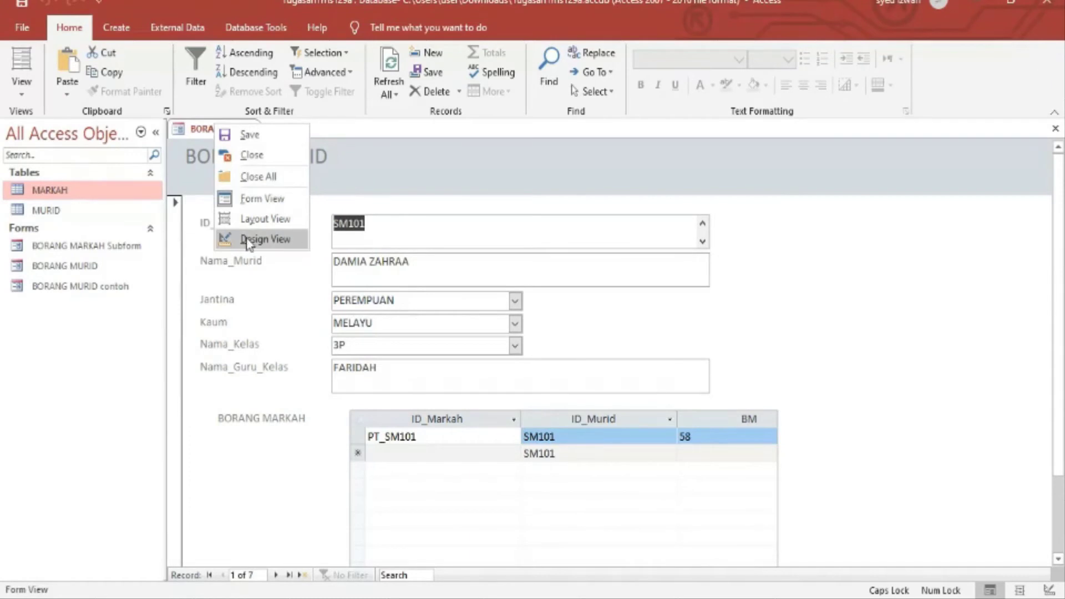
{"action": "left_click", "coordinate": [241, 219]}
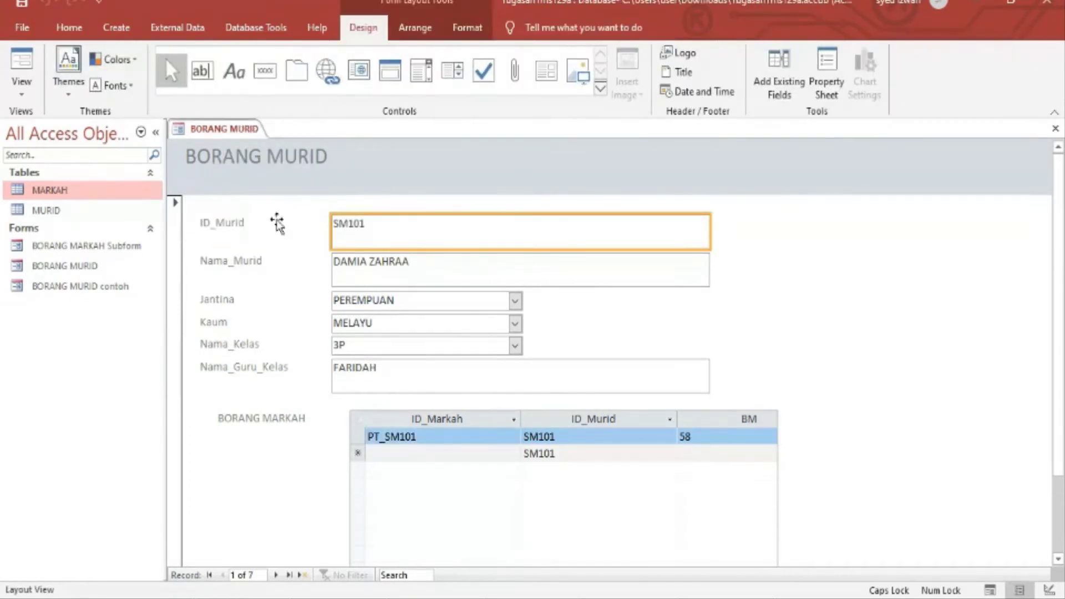
{"action": "left_click", "coordinate": [530, 455]}
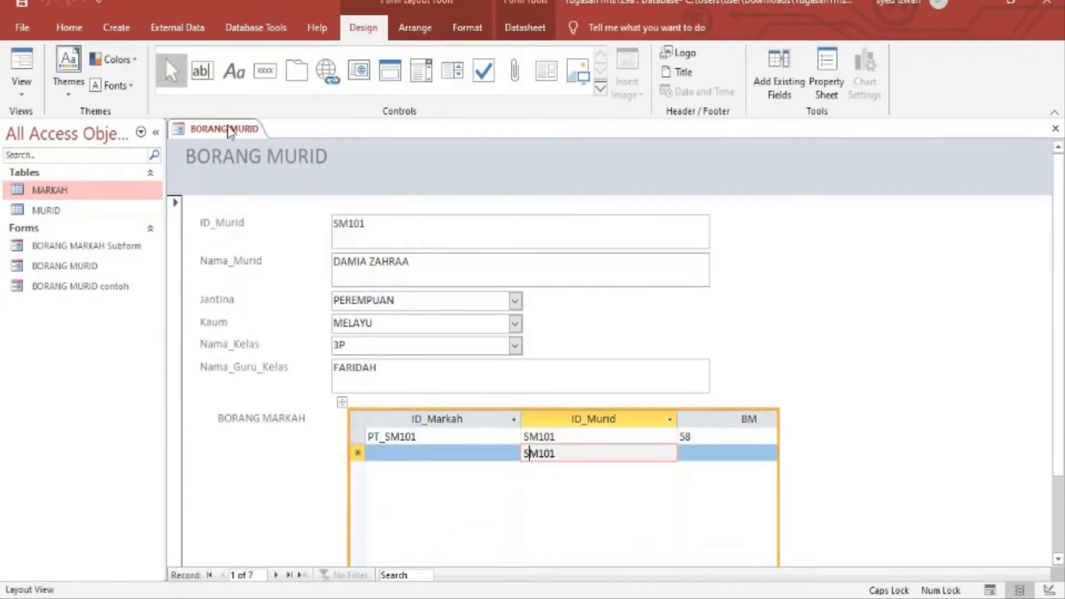
{"action": "right_click", "coordinate": [227, 129]}
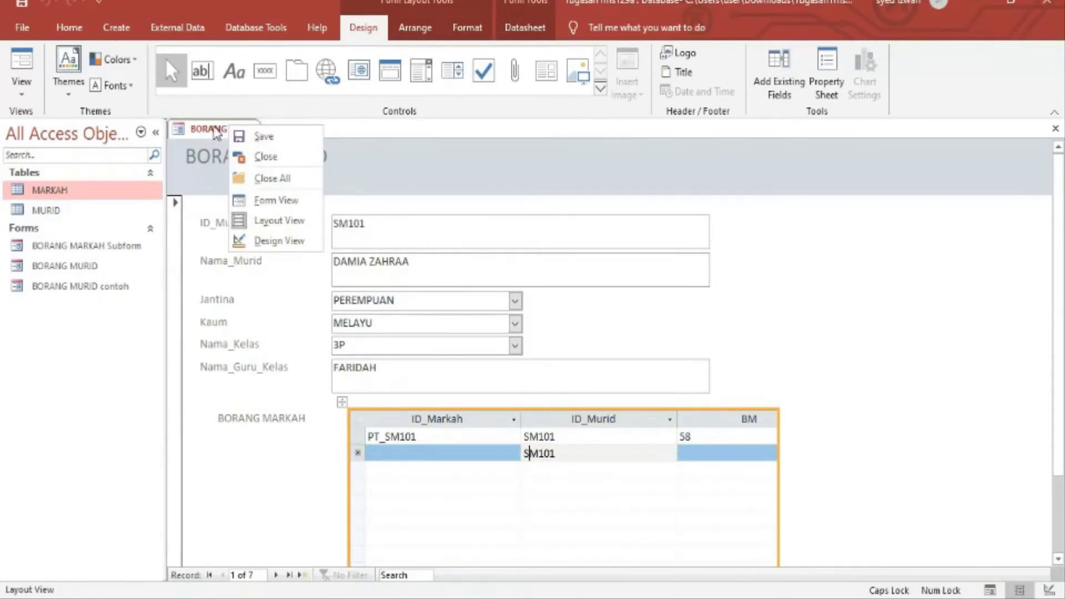
{"action": "left_click", "coordinate": [300, 220]}
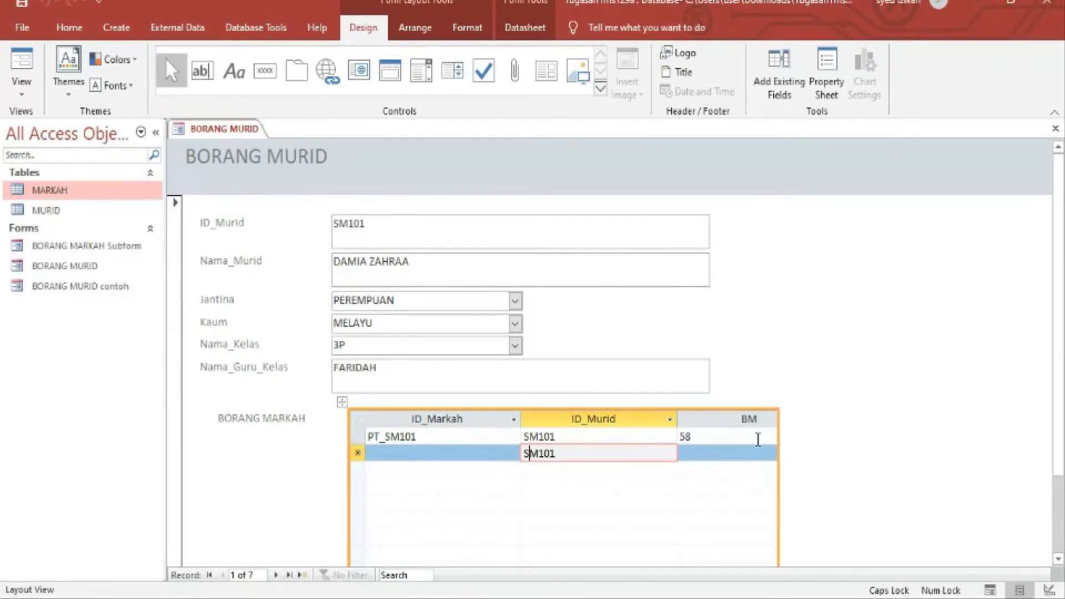
Widen the BORANG MARKAH subform so that it extends almost to the form's right edge.
{"action": "left_click", "coordinate": [366, 226]}
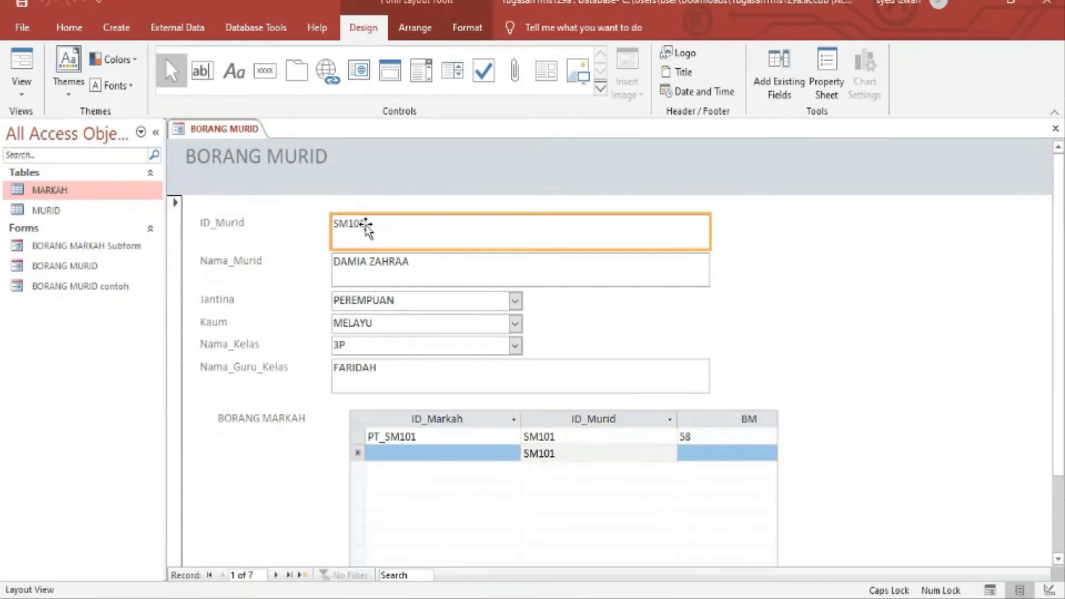
{"action": "left_click", "coordinate": [400, 267]}
{"action": "left_click", "coordinate": [416, 325]}
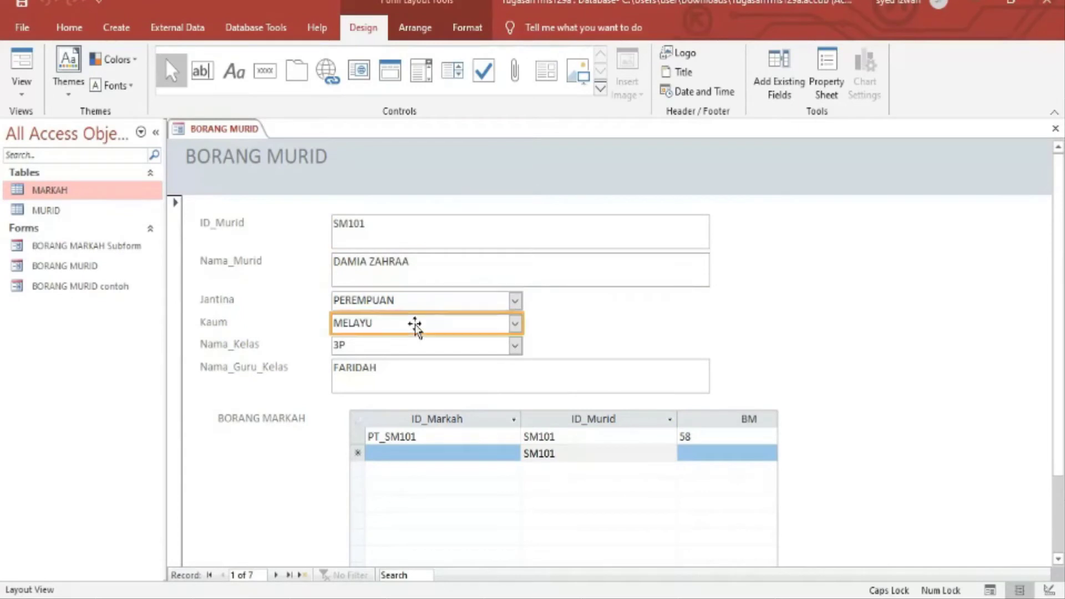
{"action": "left_click", "coordinate": [420, 345]}
{"action": "left_click", "coordinate": [425, 381]}
{"action": "left_click", "coordinate": [457, 438]}
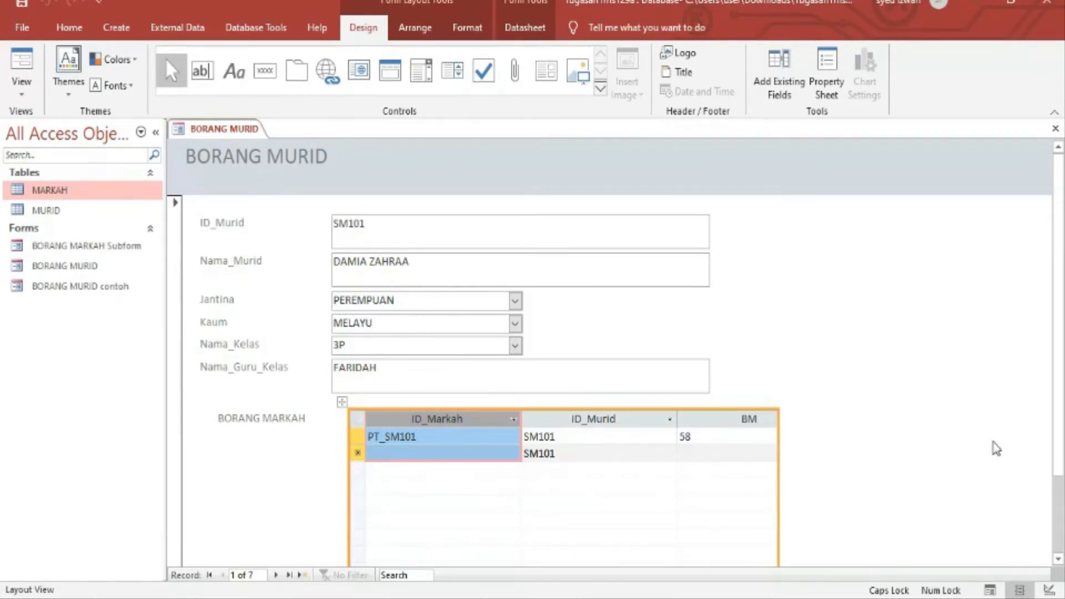
{"action": "left_click_drag", "start_coordinate": [778, 478], "coordinate": [1025, 485]}
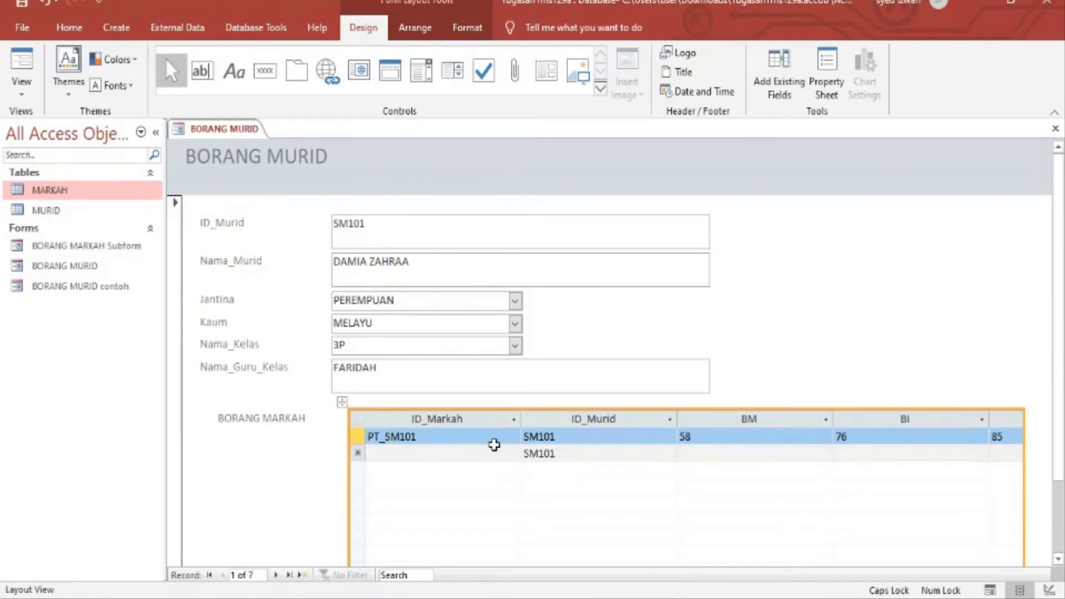
Narrow all the subform's columns from ID_Markah to ASK so that they fit within its width.
{"action": "left_click_drag", "start_coordinate": [520, 419], "coordinate": [450, 416]}
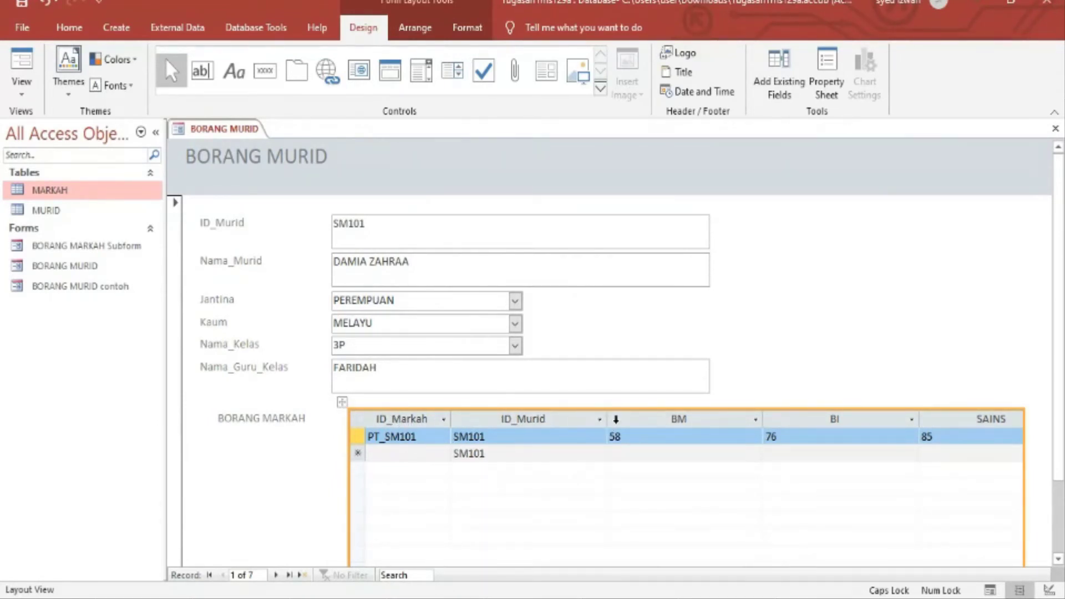
{"action": "left_click_drag", "start_coordinate": [611, 418], "coordinate": [520, 419]}
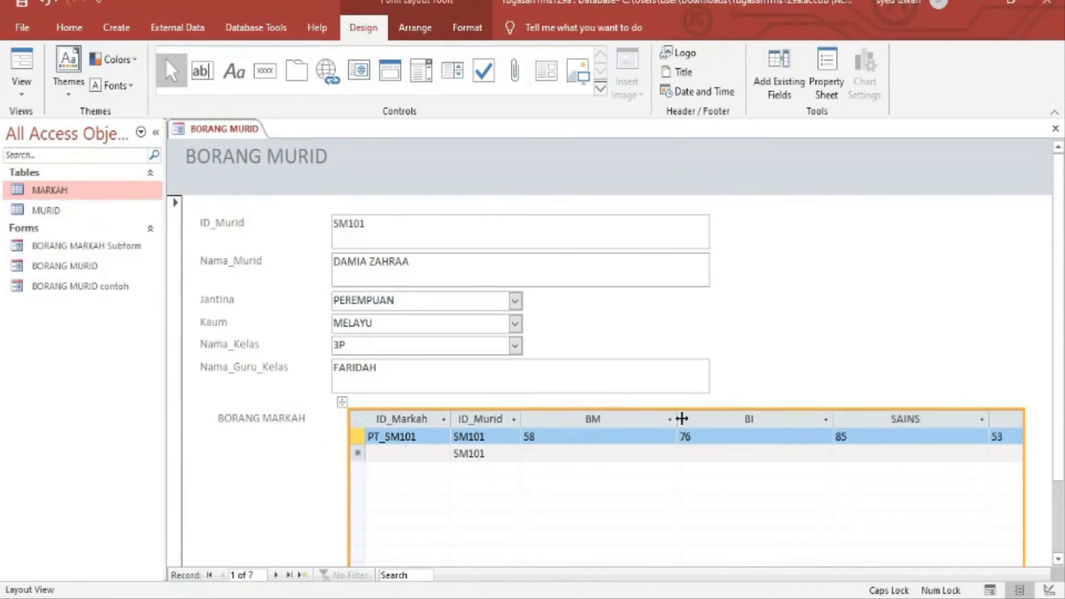
{"action": "left_click_drag", "start_coordinate": [677, 419], "coordinate": [573, 418]}
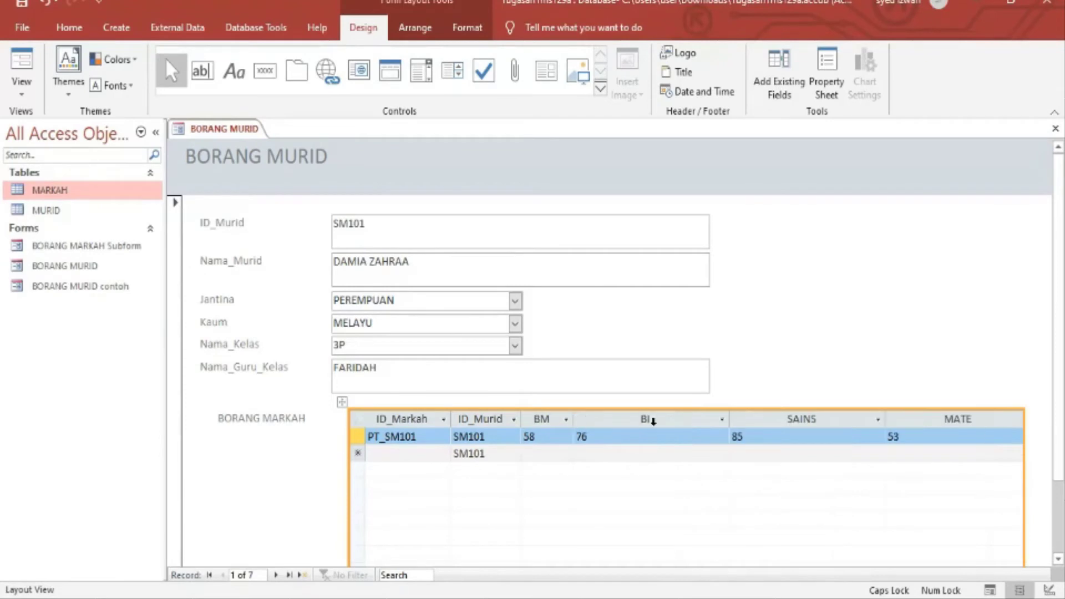
{"action": "left_click_drag", "start_coordinate": [729, 420], "coordinate": [620, 424]}
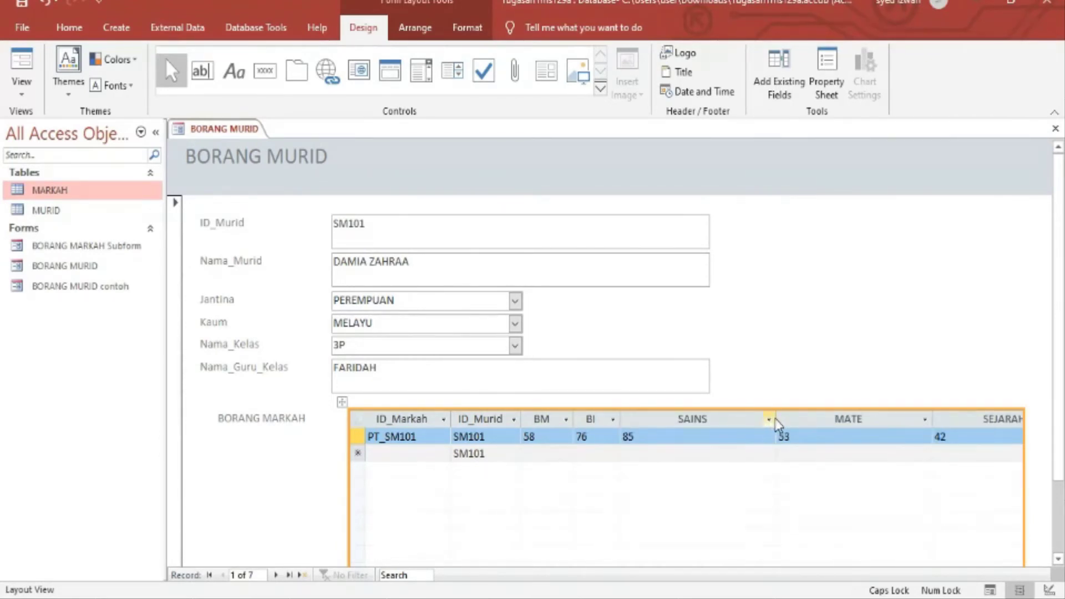
{"action": "left_click_drag", "start_coordinate": [778, 424], "coordinate": [669, 426]}
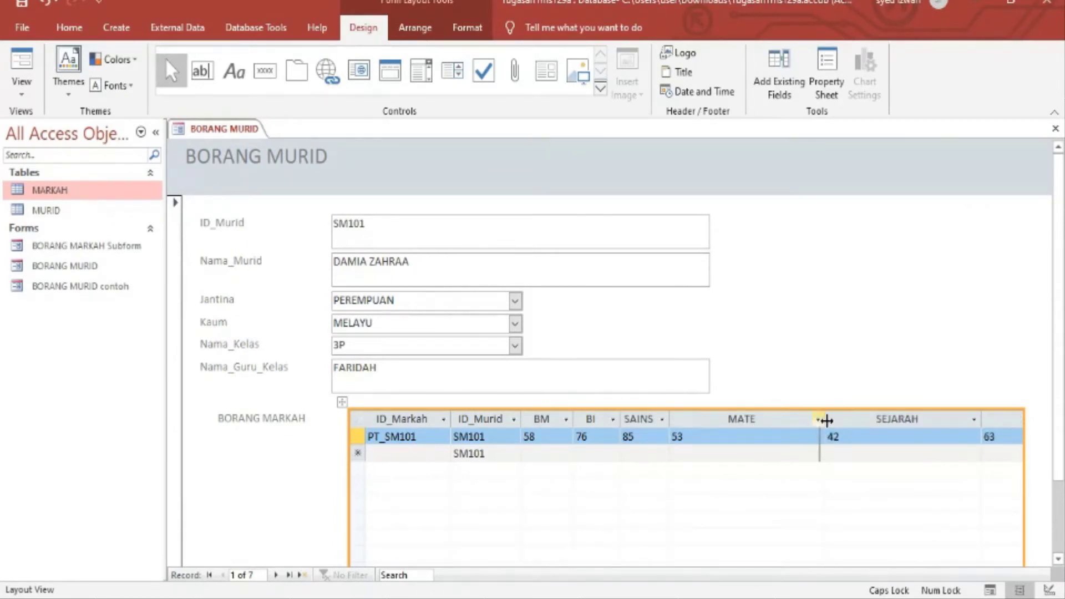
{"action": "left_click_drag", "start_coordinate": [826, 420], "coordinate": [716, 423]}
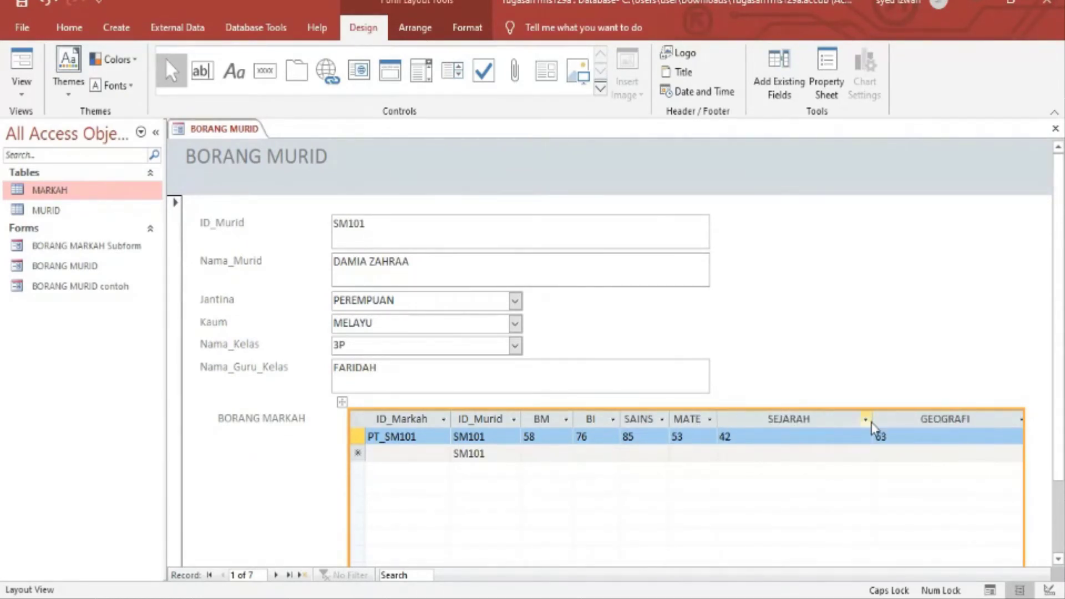
{"action": "left_click_drag", "start_coordinate": [873, 421], "coordinate": [772, 420]}
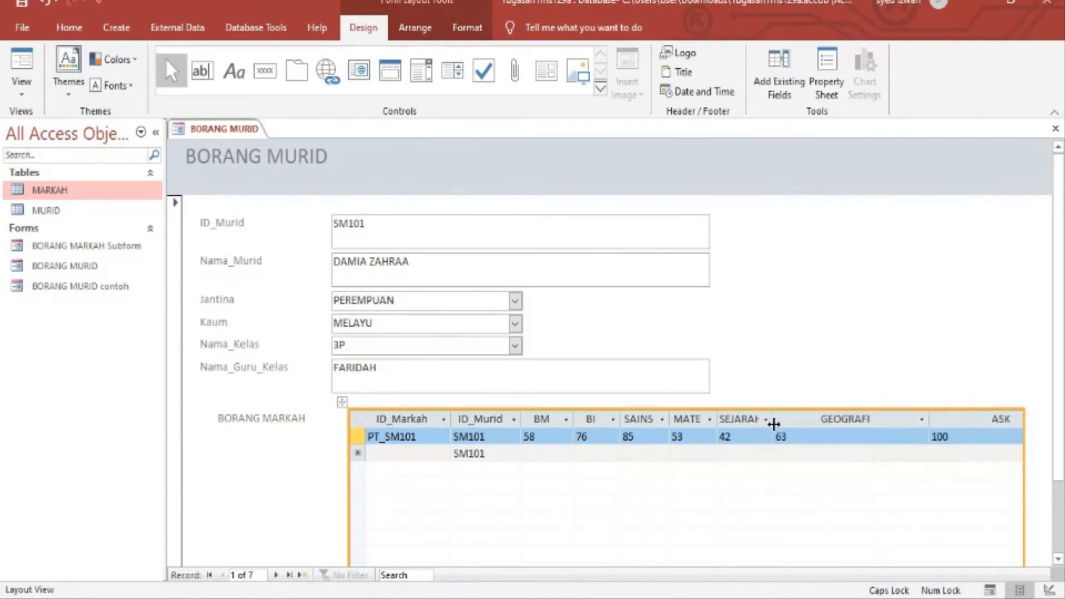
{"action": "left_click_drag", "start_coordinate": [933, 425], "coordinate": [829, 428]}
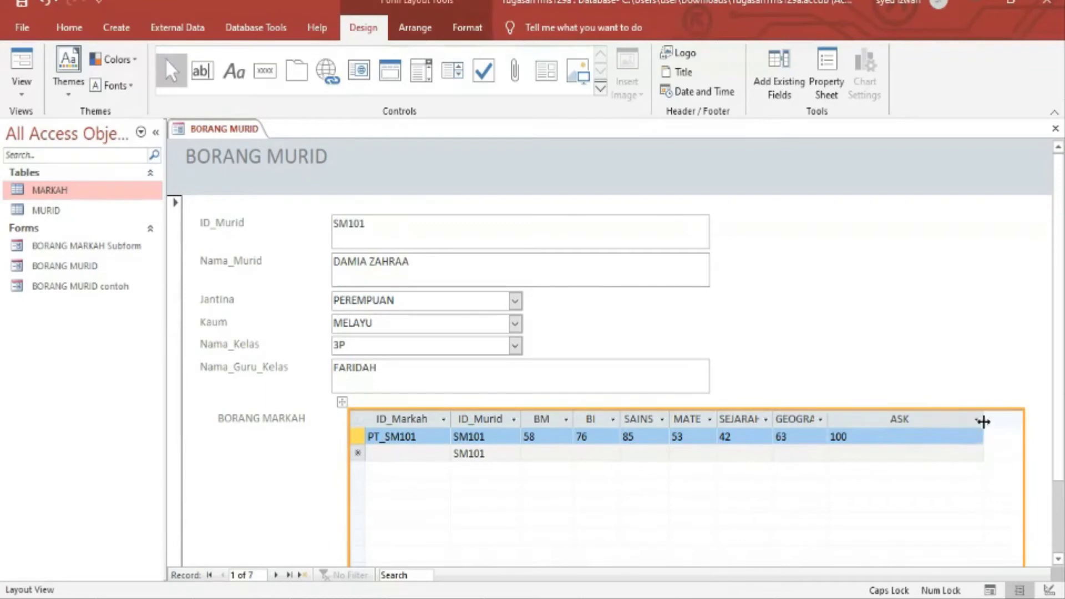
{"action": "left_click_drag", "start_coordinate": [983, 421], "coordinate": [886, 417]}
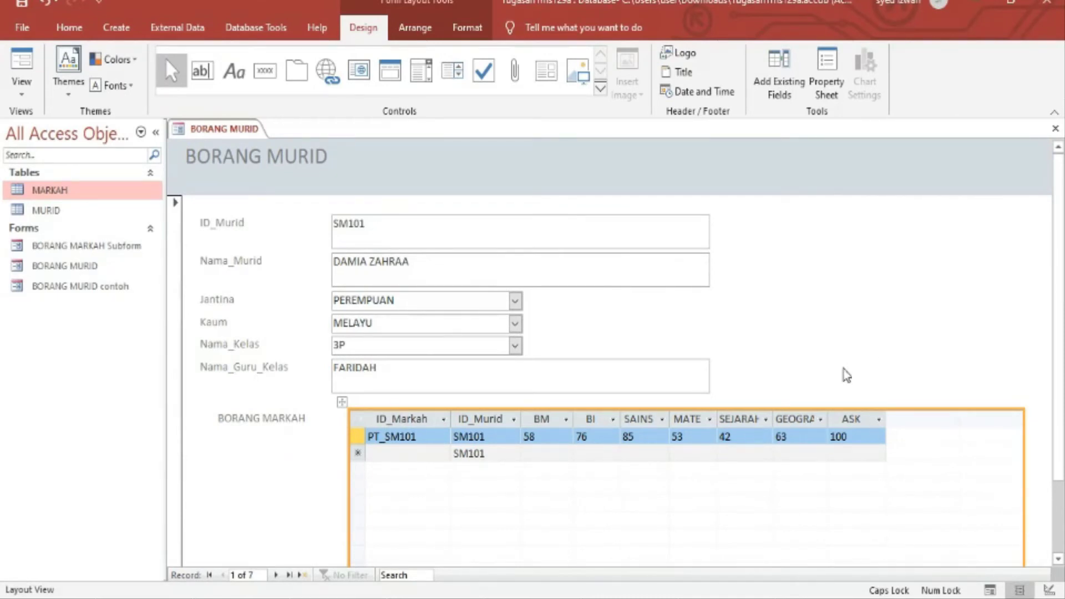
{"action": "left_click", "coordinate": [869, 353]}
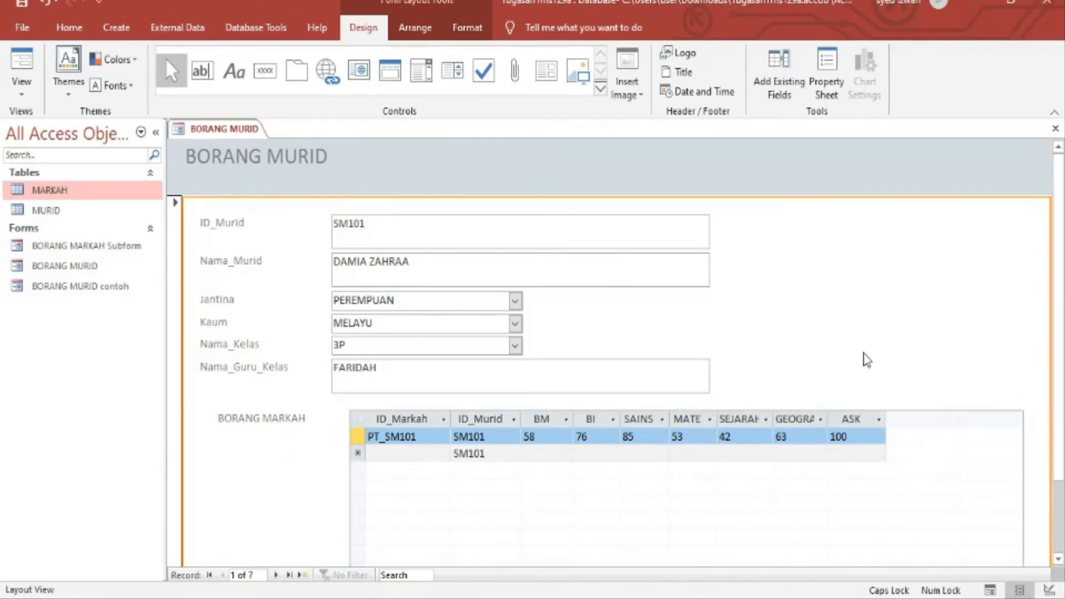
Widen the GEOGRAFI, SEJARAH and MATE columns of the subform slightly so that their headings fit in full.
{"action": "left_click", "coordinate": [828, 413]}
{"action": "left_click_drag", "start_coordinate": [828, 413], "coordinate": [862, 414]}
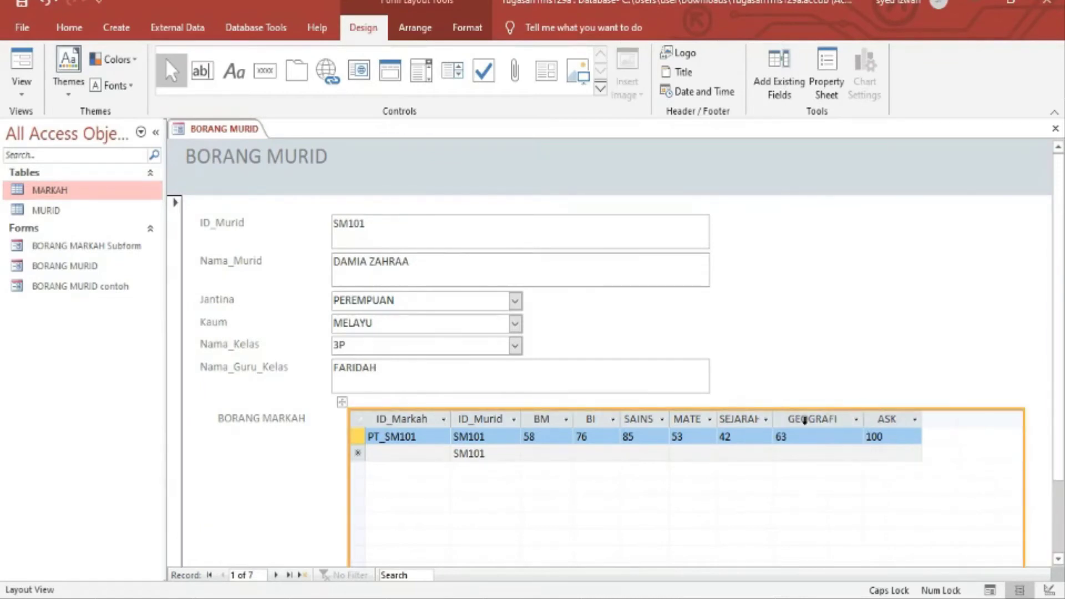
{"action": "left_click_drag", "start_coordinate": [774, 420], "coordinate": [796, 420]}
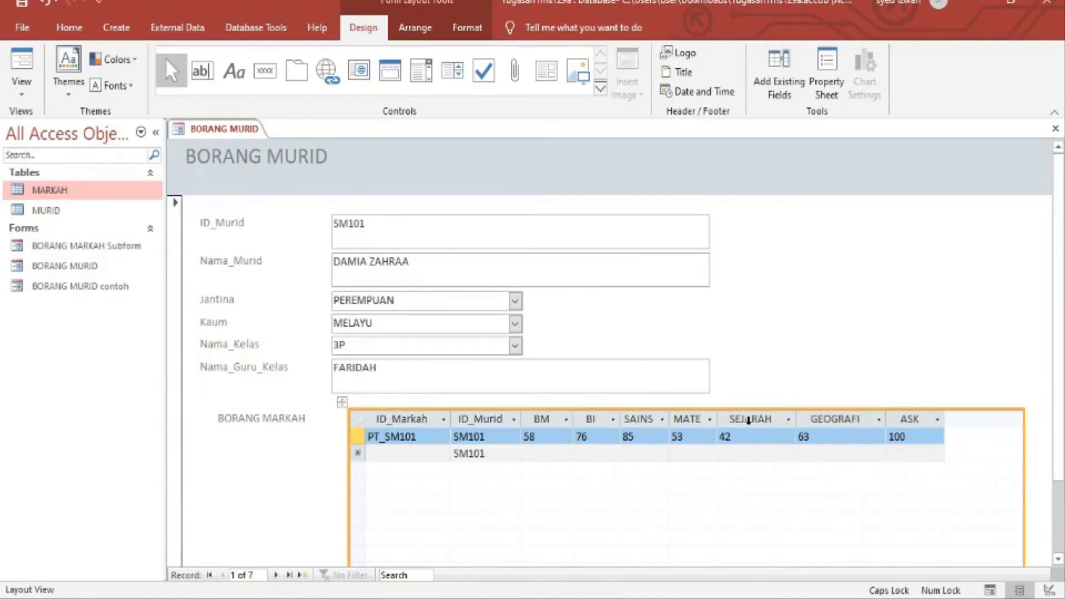
{"action": "left_click_drag", "start_coordinate": [716, 417], "coordinate": [745, 416]}
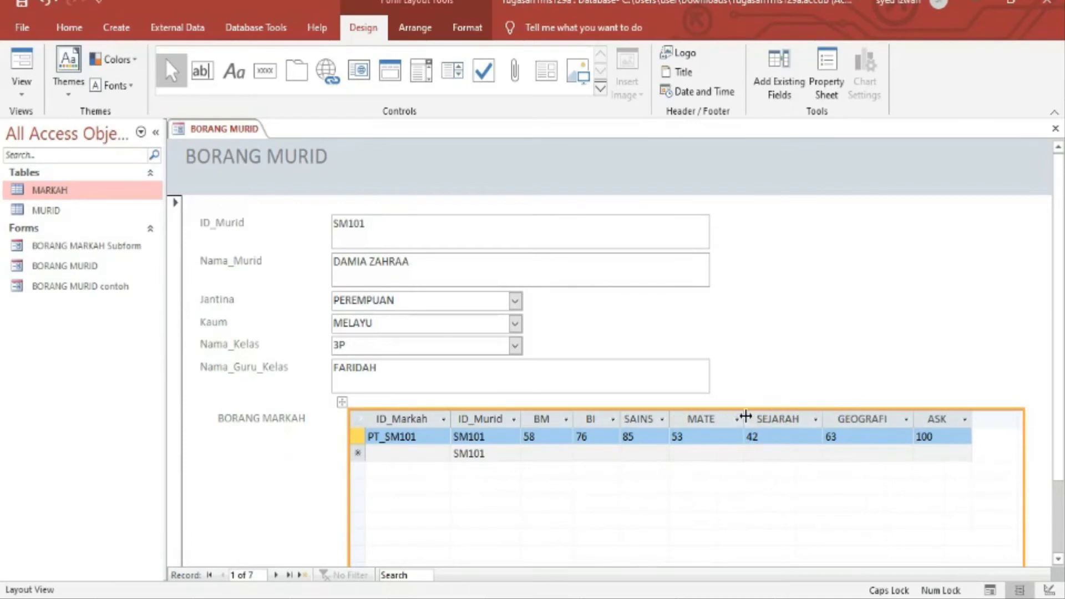
{"action": "left_click", "coordinate": [751, 376]}
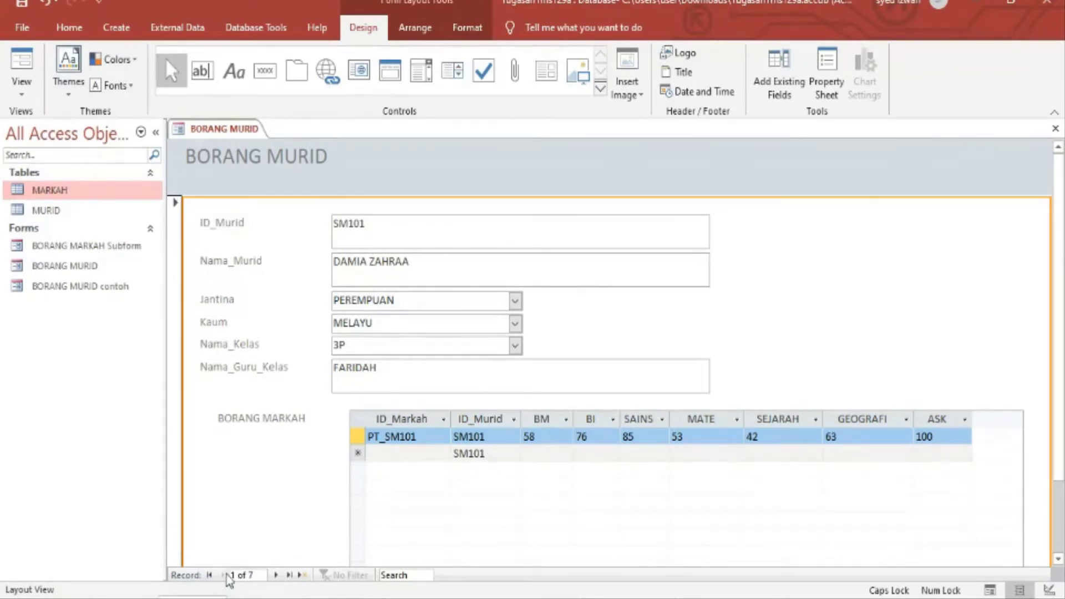
Browse the BORANG MURID records from the first through to the new blank record, checking each student's marks in the subform.
{"action": "left_click", "coordinate": [209, 575]}
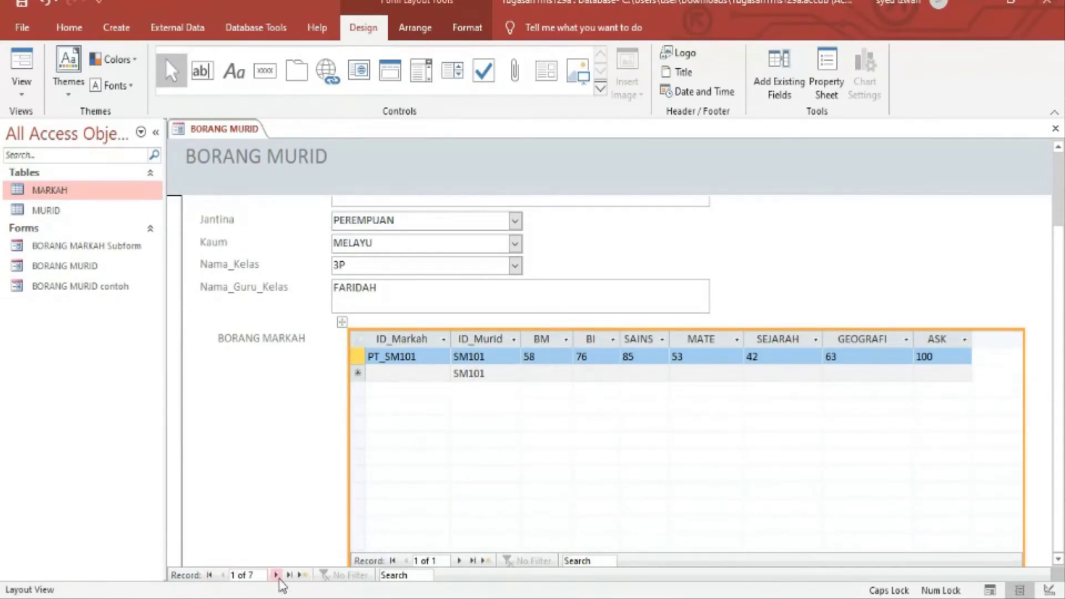
{"action": "left_click", "coordinate": [275, 575]}
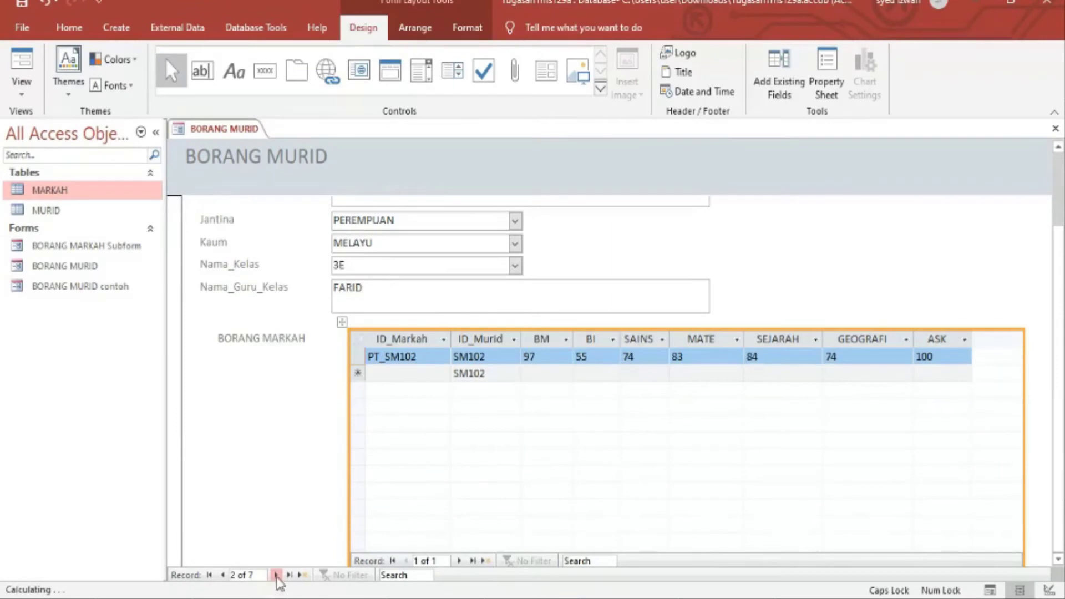
{"action": "left_click", "coordinate": [276, 575]}
{"action": "left_click", "coordinate": [276, 575]}
{"action": "left_click", "coordinate": [276, 575]}
{"action": "left_click", "coordinate": [276, 575]}
{"action": "left_click", "coordinate": [276, 575]}
{"action": "left_click", "coordinate": [275, 575]}
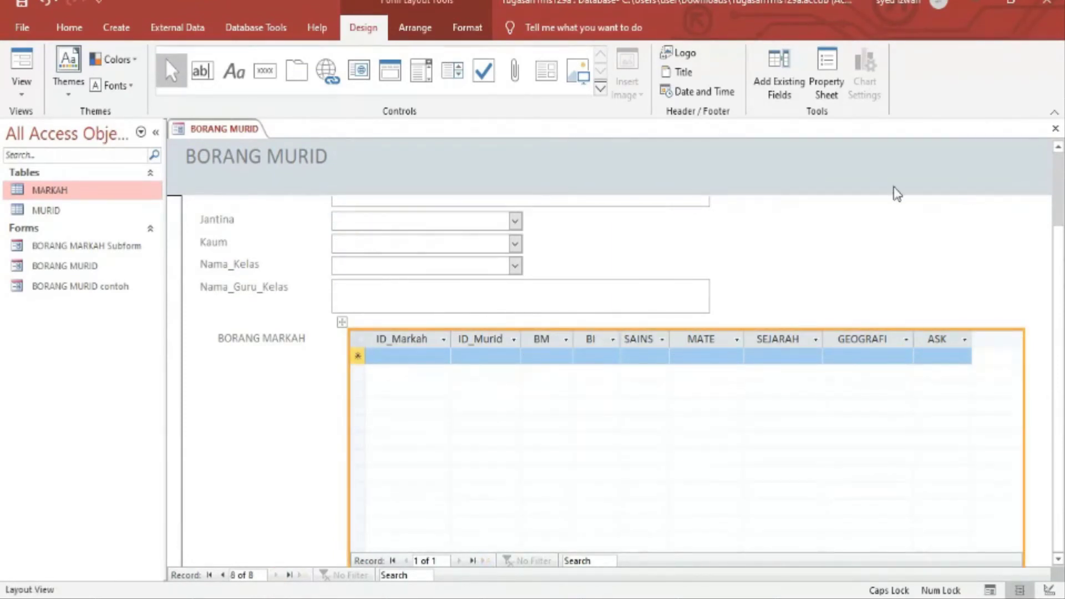
Go back to the last student's record in the form, and open the MURID and MARKAH tables to compare their data.
{"action": "left_click", "coordinate": [223, 575]}
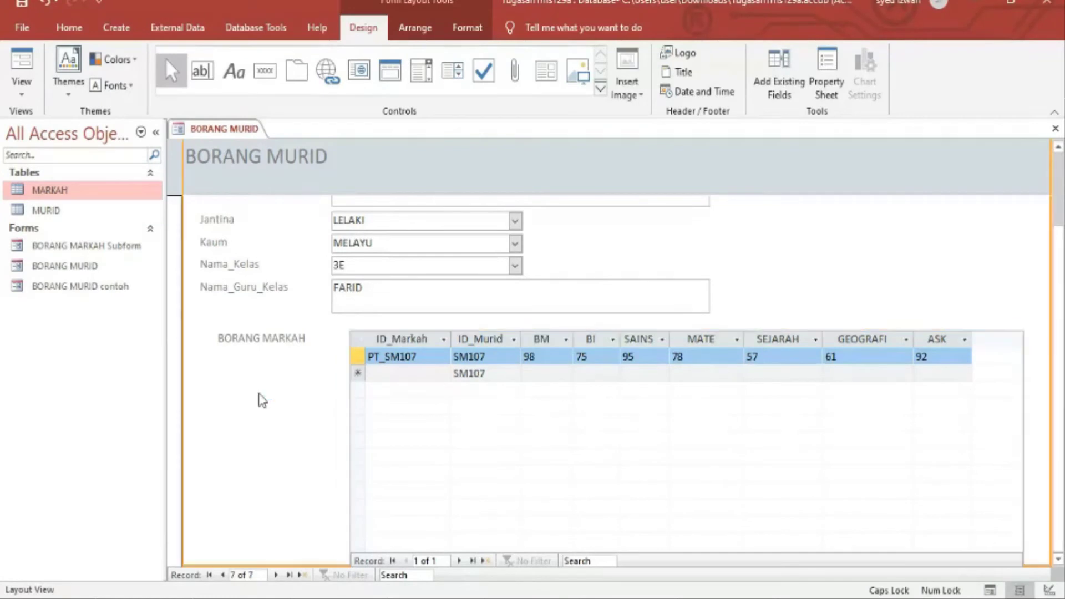
{"action": "left_click", "coordinate": [873, 310]}
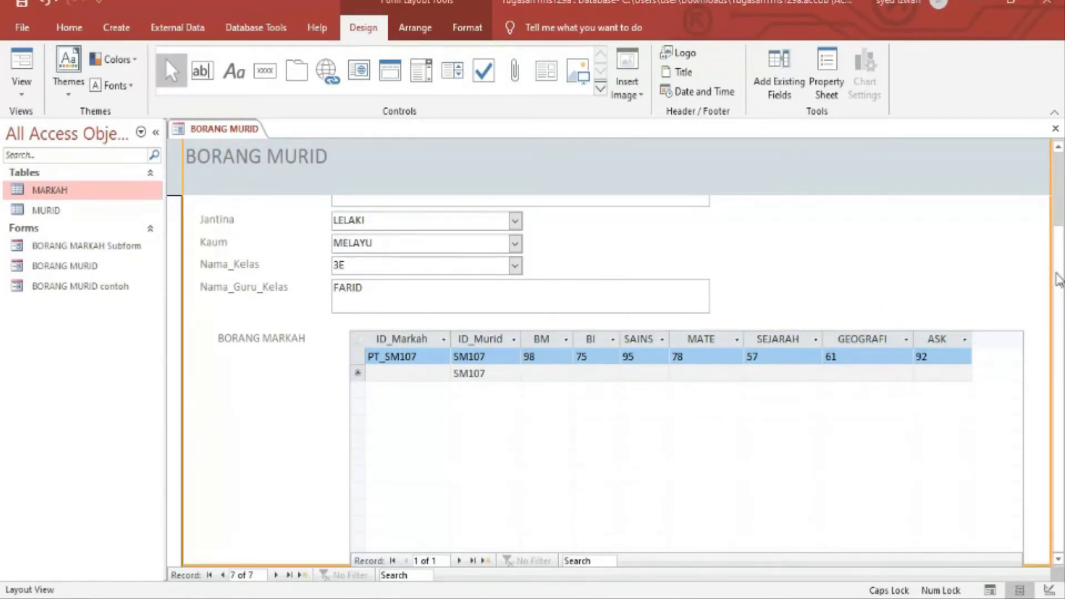
{"action": "scroll", "coordinate": [1063, 252], "scroll_direction": "up", "scroll_amount": 2}
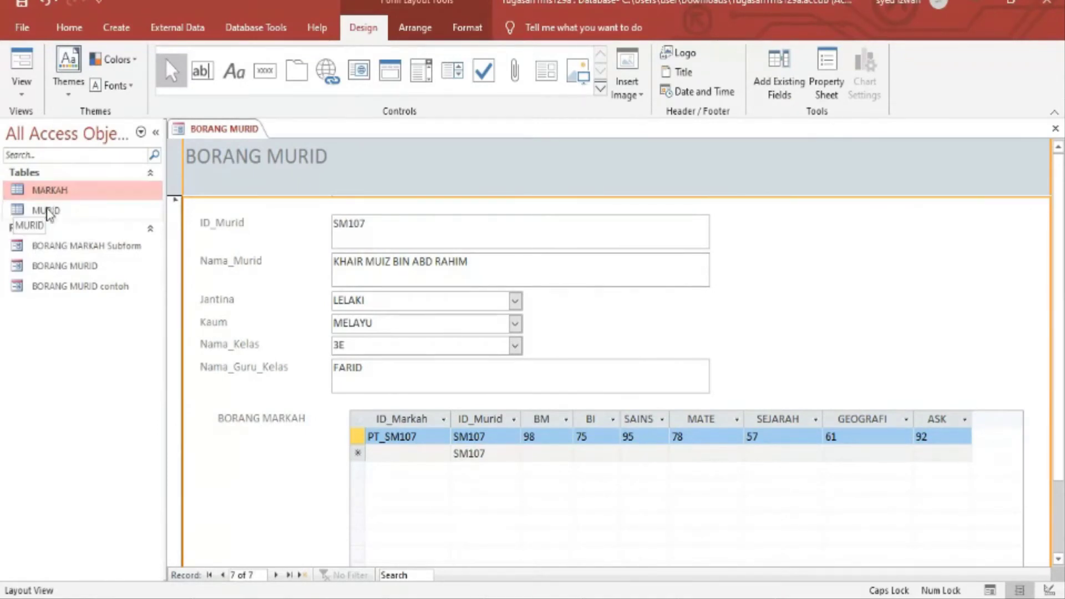
{"action": "double_click", "coordinate": [50, 212]}
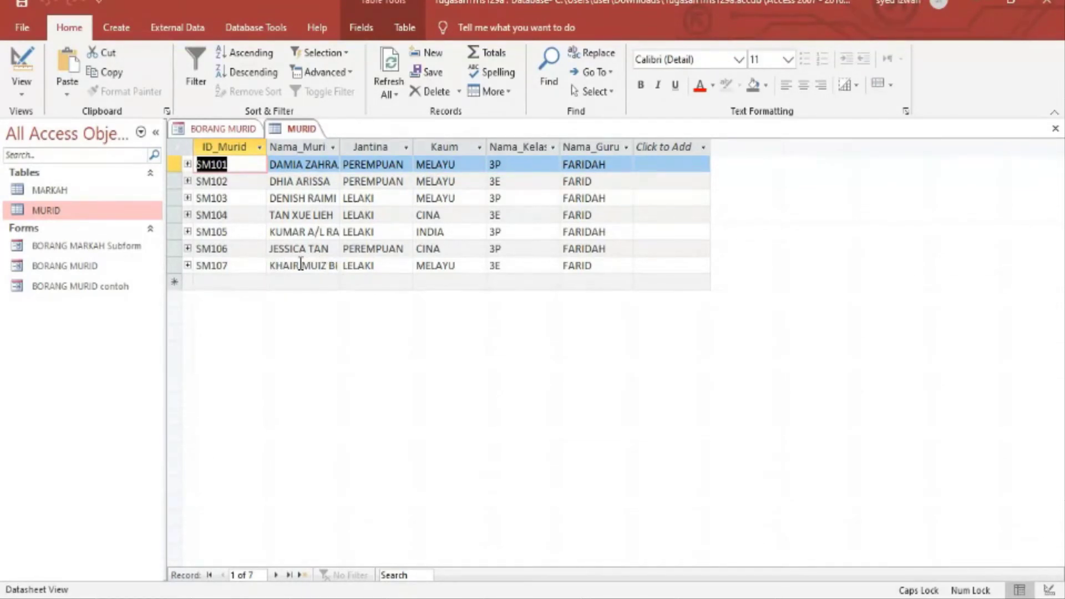
{"action": "double_click", "coordinate": [61, 190]}
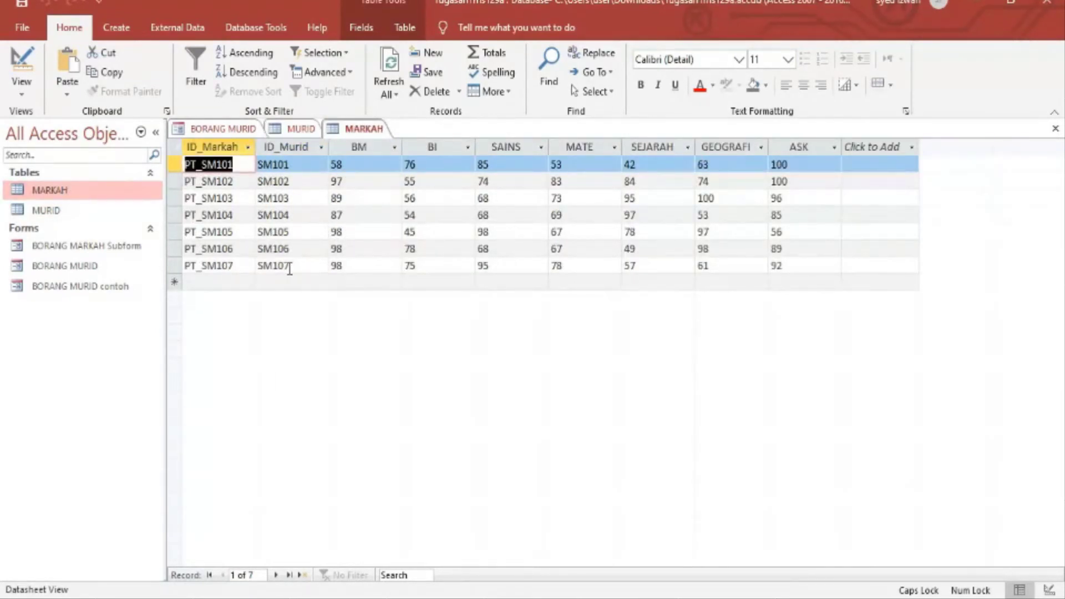
Return to the BORANG MURID form and go back two records to check that student's details and marks.
{"action": "double_click", "coordinate": [64, 266]}
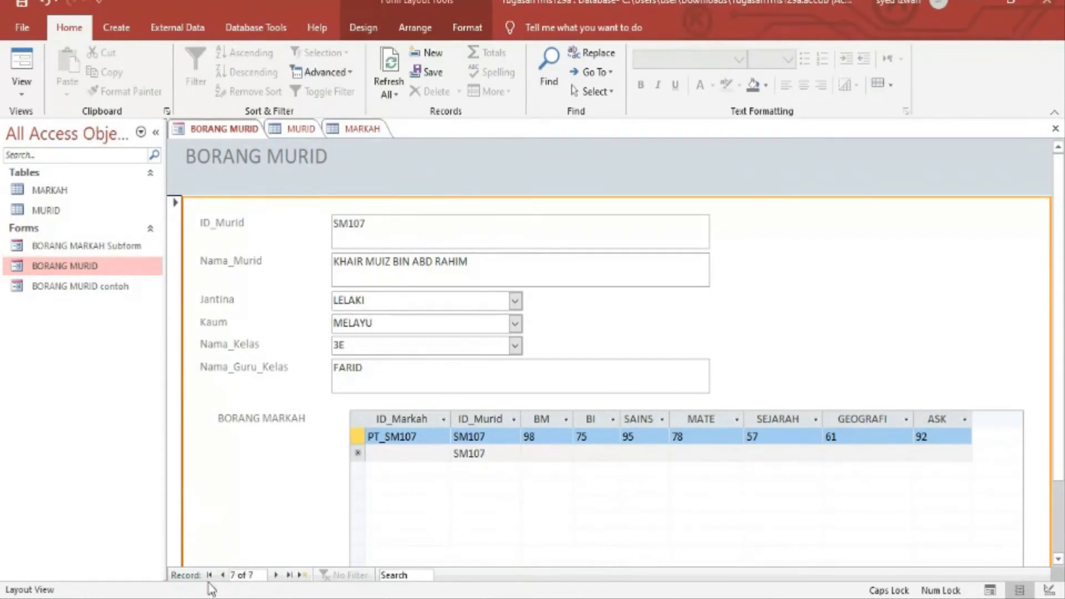
{"action": "left_click", "coordinate": [222, 575]}
{"action": "left_click", "coordinate": [222, 575]}
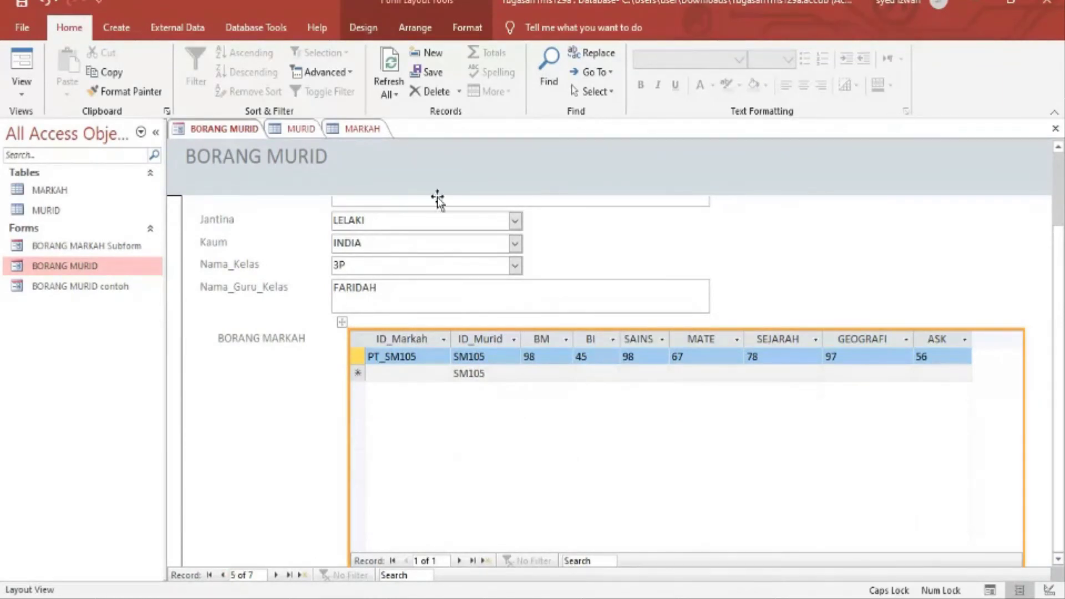
{"action": "scroll", "coordinate": [1061, 217], "scroll_direction": "up", "scroll_amount": 2}
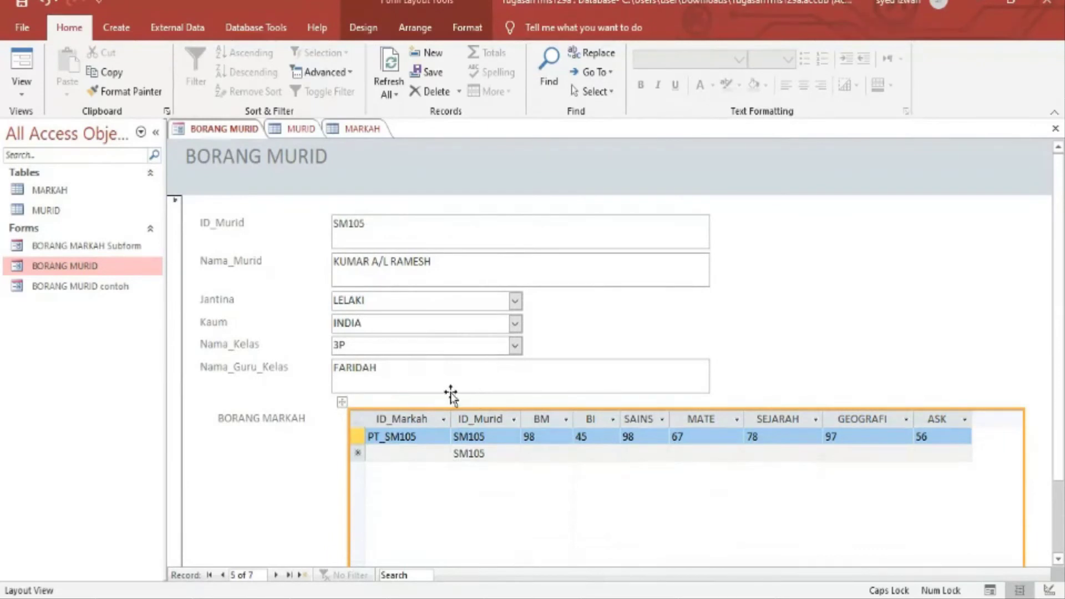
Go to a new blank record in BORANG MURID and switch the form to Form View.
{"action": "left_click", "coordinate": [302, 575]}
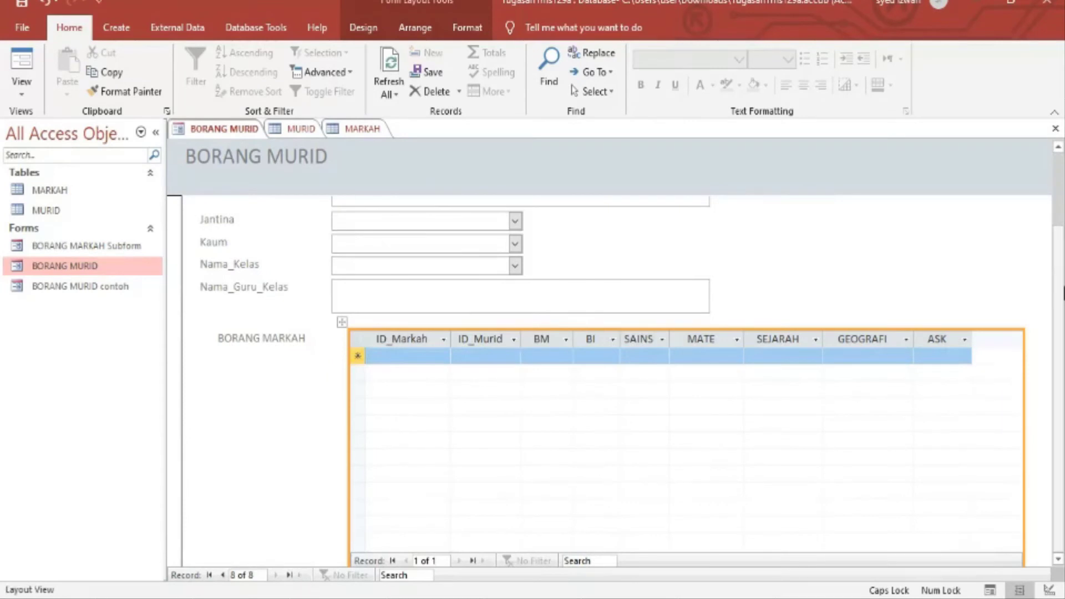
{"action": "scroll", "coordinate": [1059, 289], "scroll_direction": "up", "scroll_amount": 3}
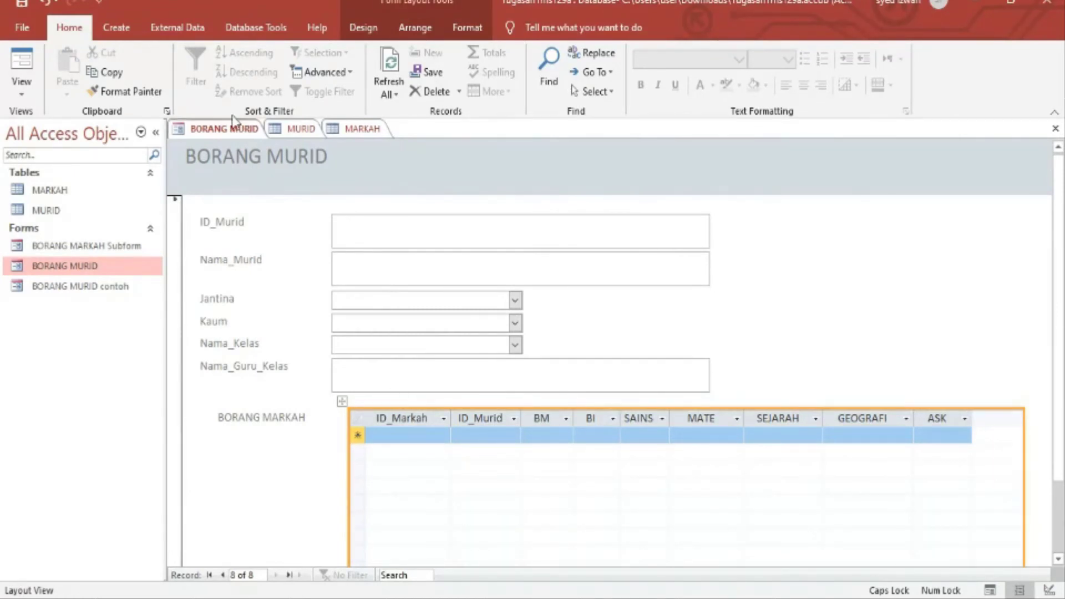
{"action": "right_click", "coordinate": [223, 131]}
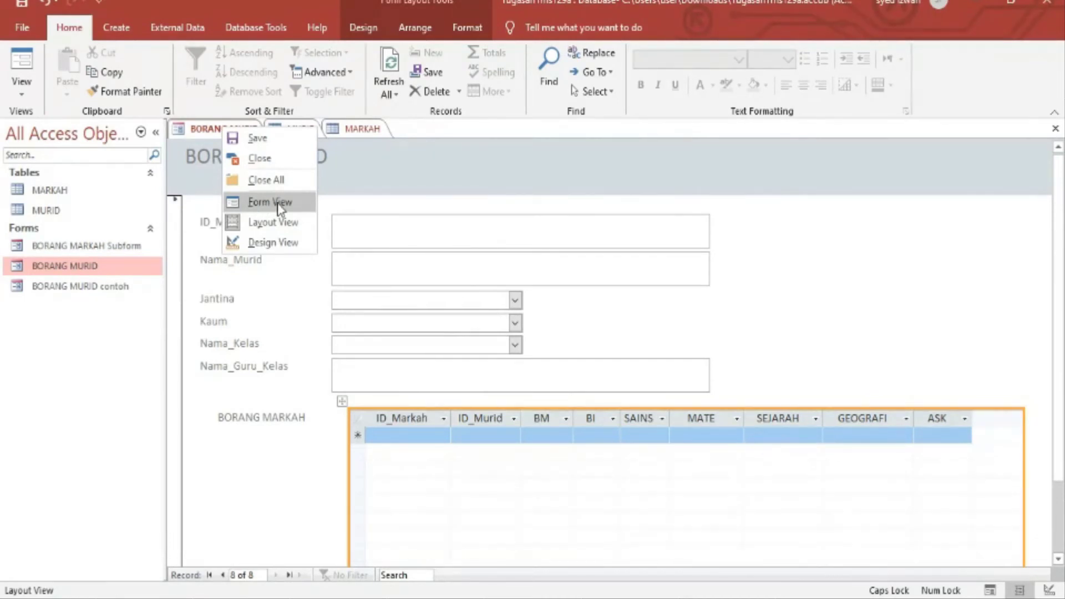
{"action": "left_click", "coordinate": [413, 515]}
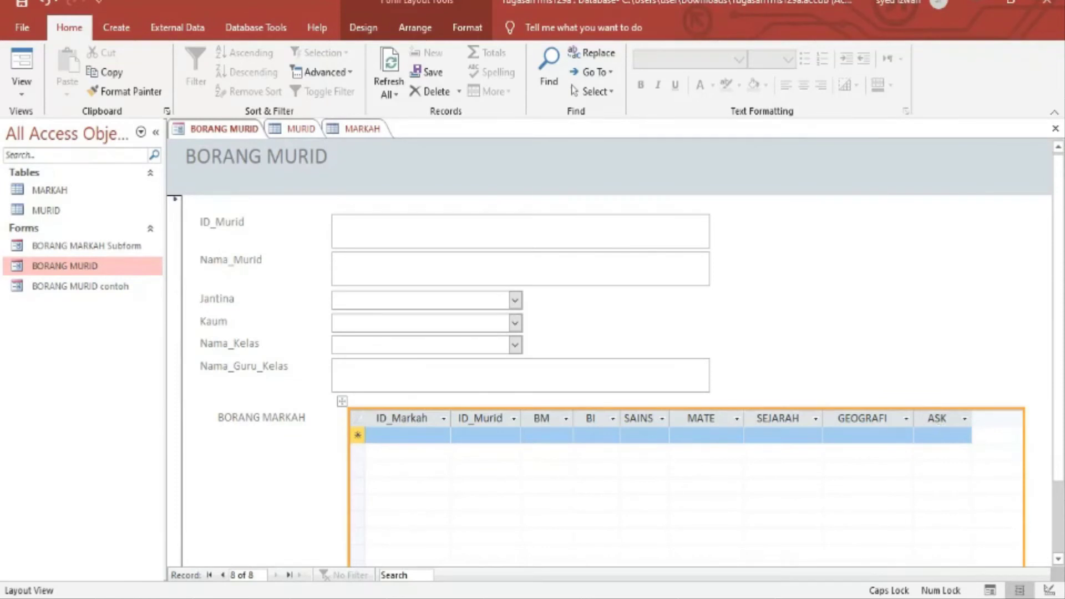
{"action": "right_click", "coordinate": [216, 132]}
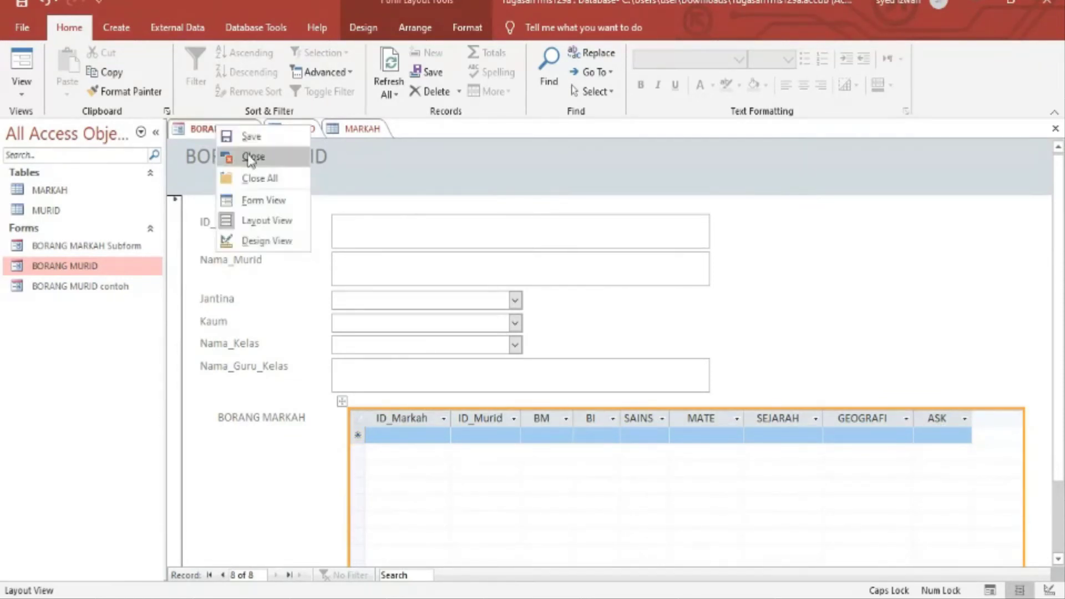
{"action": "left_click", "coordinate": [264, 201]}
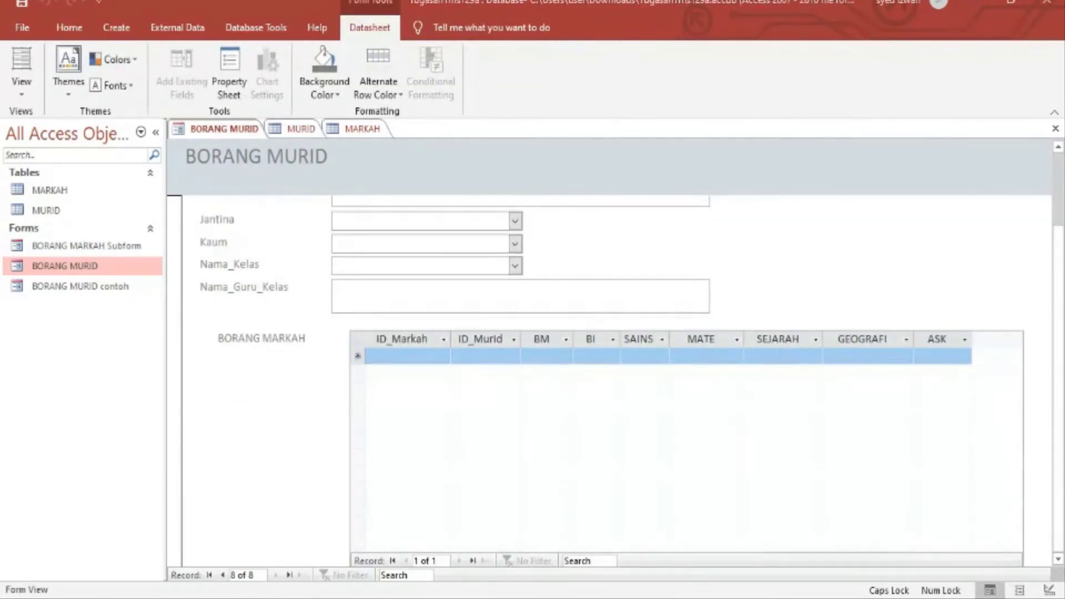
{"action": "scroll", "coordinate": [1060, 174], "scroll_direction": "up", "scroll_amount": 3}
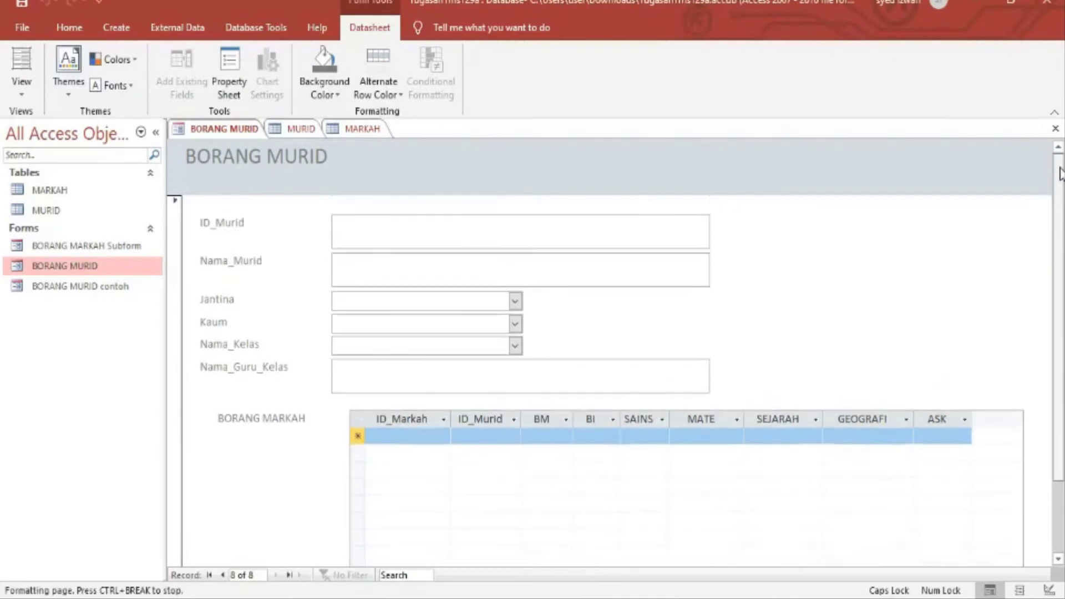
Enter the new student's ID in ID_Murid and the full name in Nama_Murid.
{"action": "left_click", "coordinate": [465, 233]}
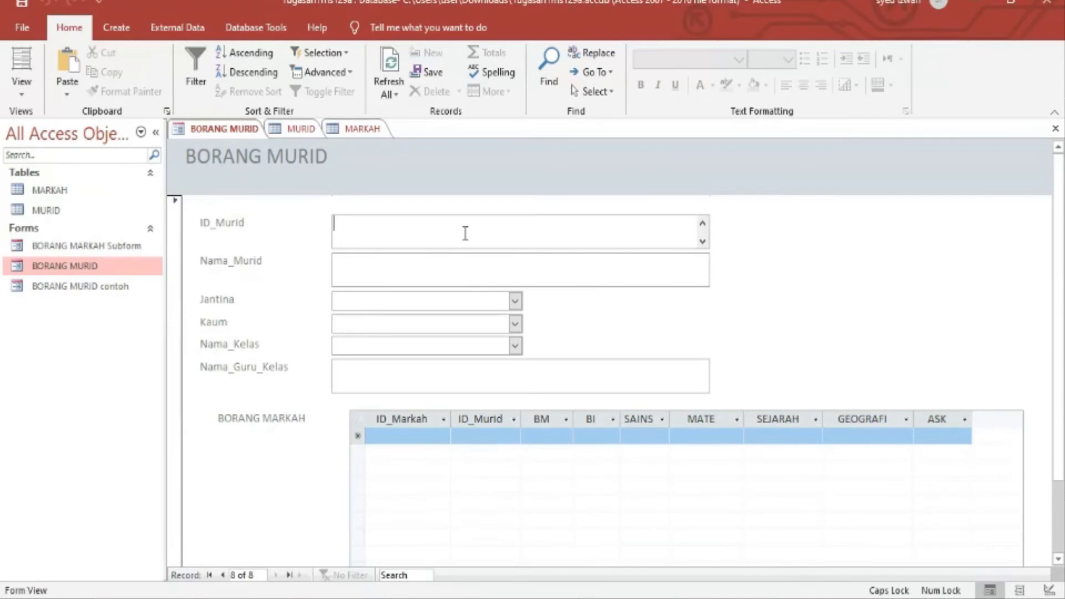
{"action": "type", "text": "SM108"}
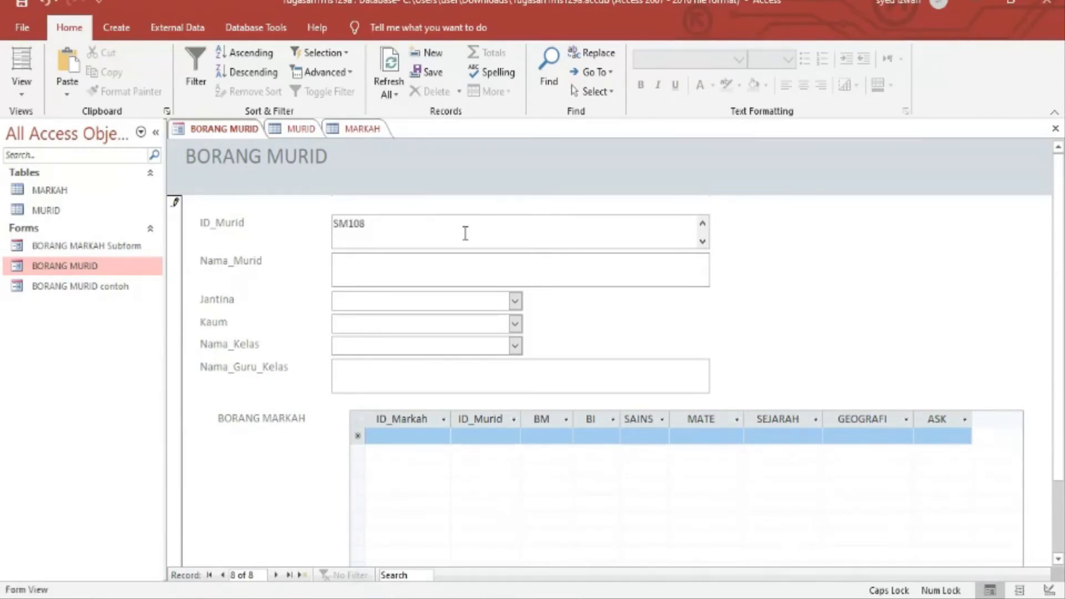
{"action": "key", "text": "Tab"}
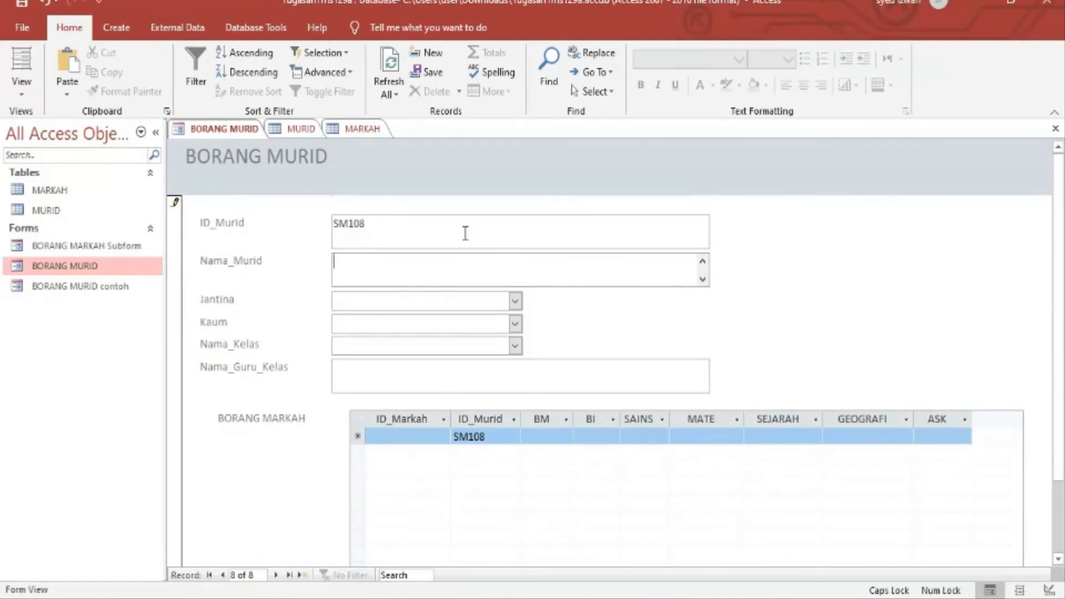
{"action": "type", "text": "DEI"}
{"action": "type", "text": "VI A/P"}
{"action": "type", "text": " MUTHU"}
{"action": "key", "text": "Tab"}
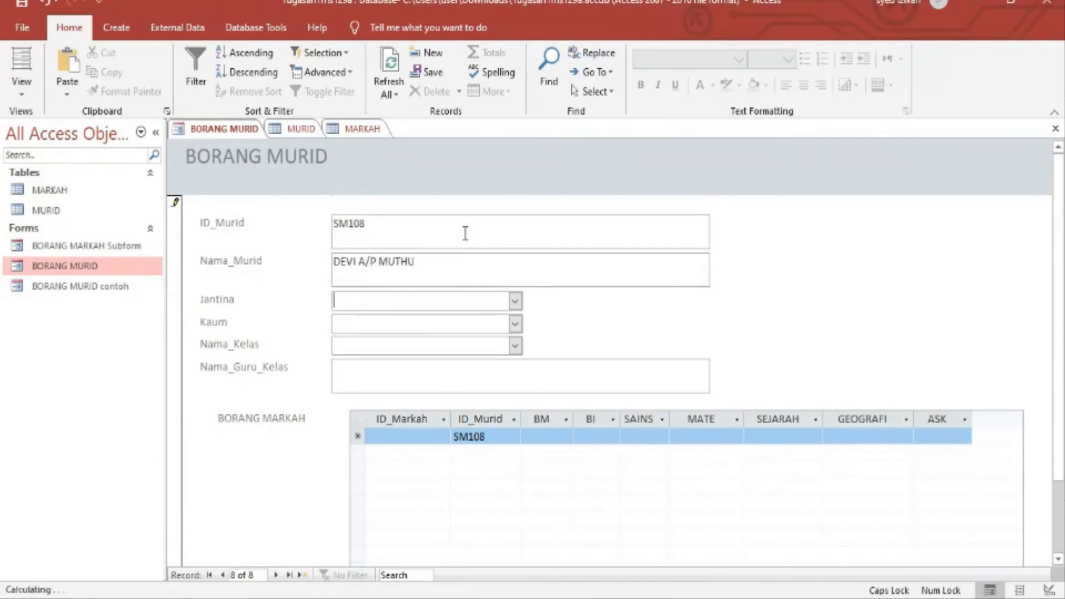
Set Jantina to PEREMPUAN, Kaum to INDIA and Nama_Kelas to 3P, and enter the class teacher's name in Nama_Guru_Kelas.
{"action": "left_click", "coordinate": [514, 300]}
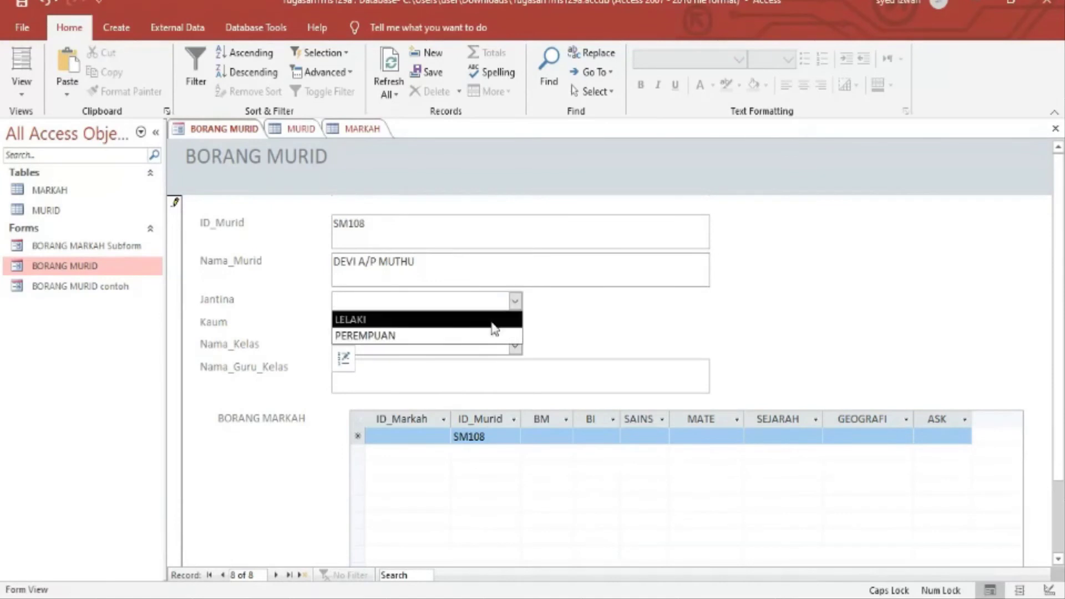
{"action": "left_click", "coordinate": [488, 335]}
{"action": "left_click", "coordinate": [513, 324]}
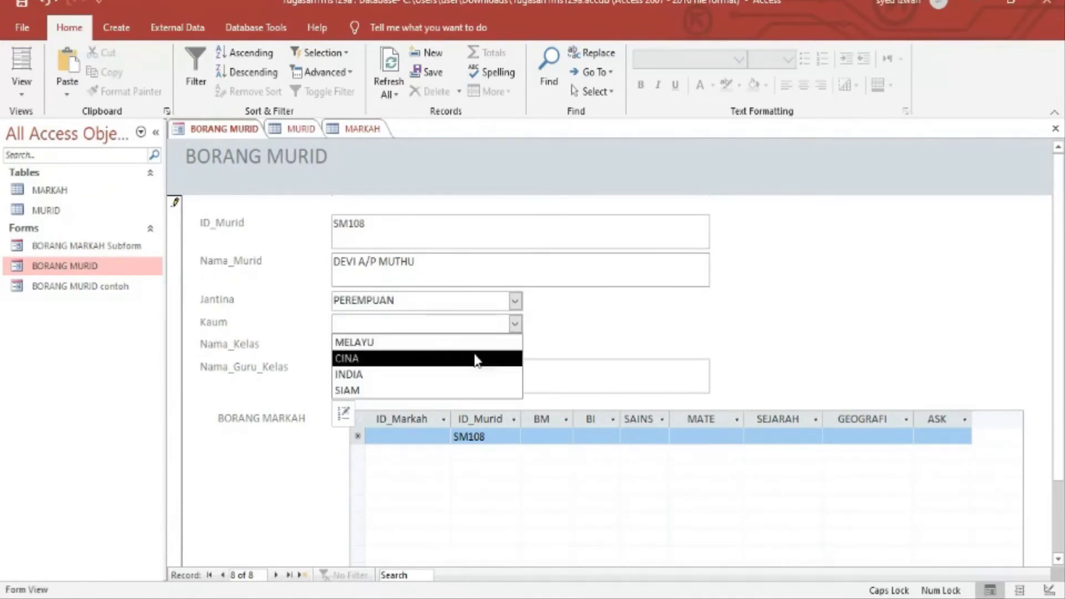
{"action": "left_click", "coordinate": [470, 381]}
{"action": "left_click", "coordinate": [515, 345]}
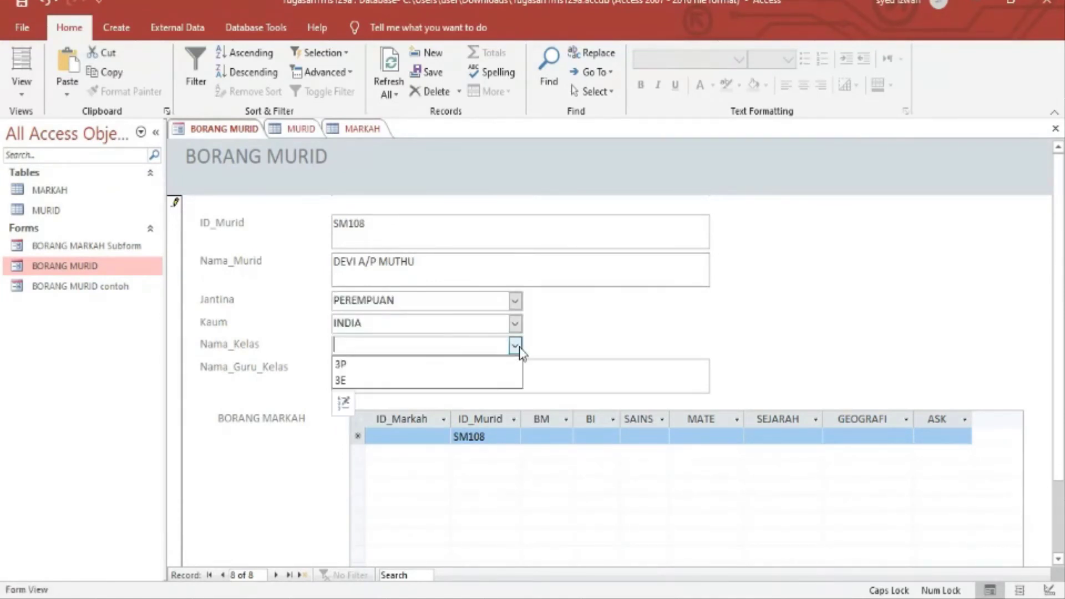
{"action": "left_click", "coordinate": [491, 367]}
{"action": "left_click", "coordinate": [467, 369]}
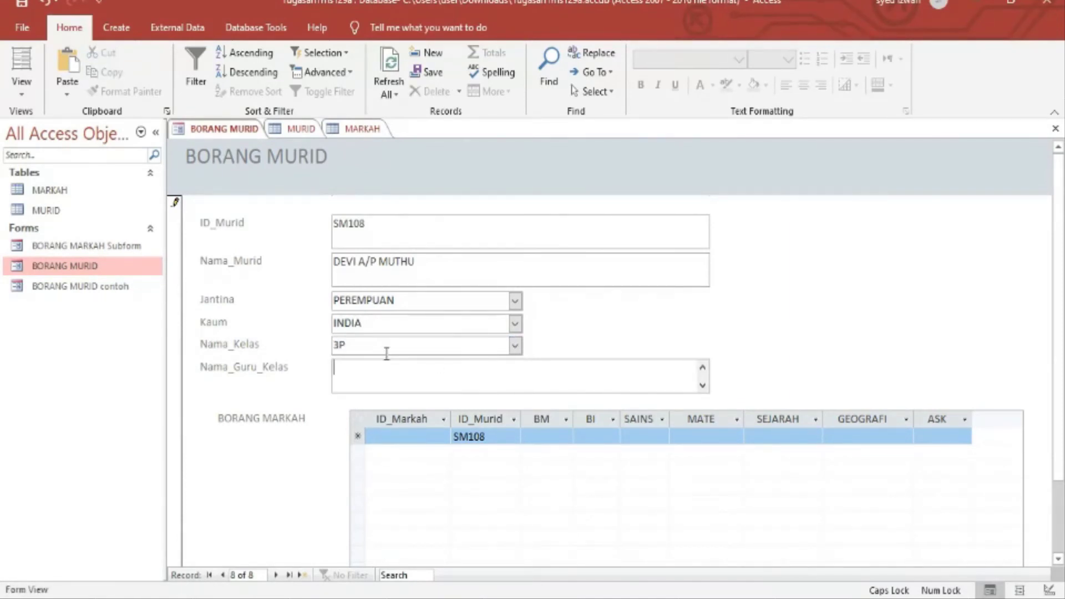
{"action": "type", "text": "FARIDAH"}
Enter the new student's mark ID, made of PT_ and the student's ID, in the subform's ID_Markah field.
{"action": "left_click", "coordinate": [412, 440]}
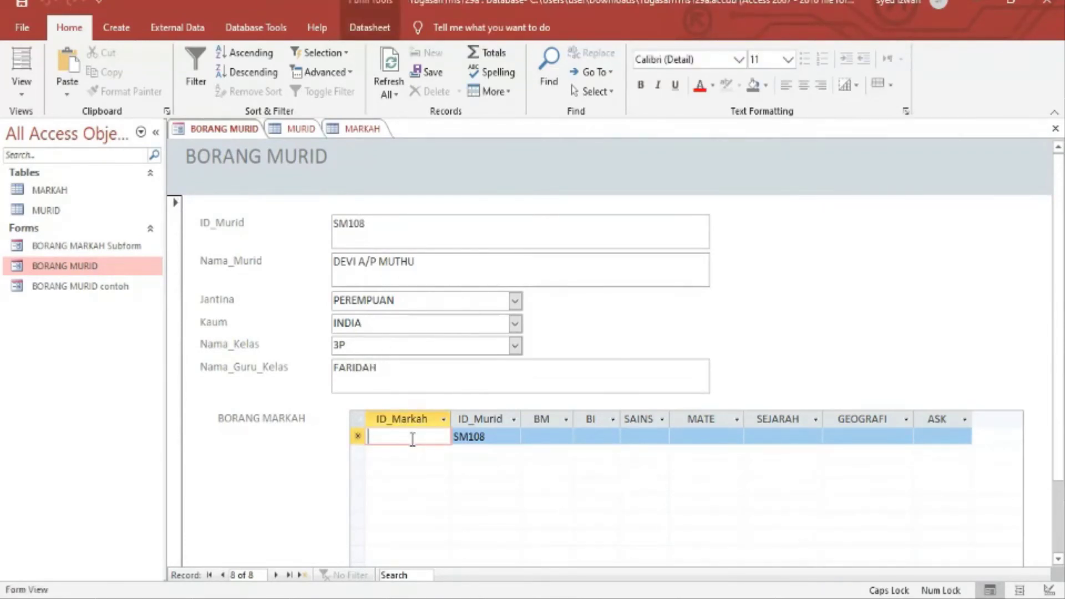
{"action": "type", "text": "PT_"}
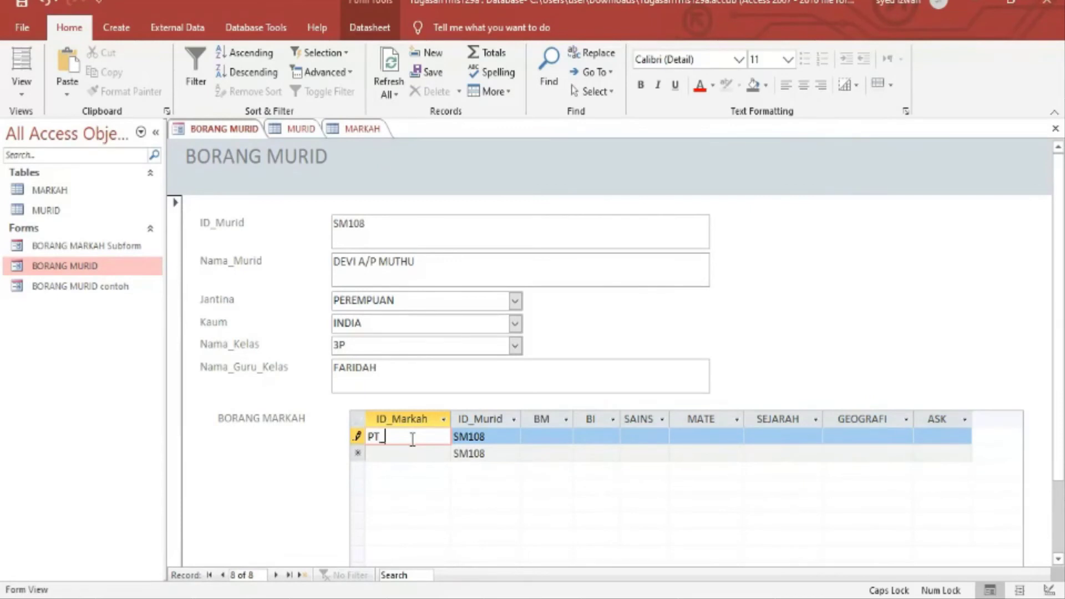
{"action": "type", "text": "SM108"}
Enter a mark of 78 for the new student in every subject from BM to ASK in the subform.
{"action": "left_click", "coordinate": [541, 436]}
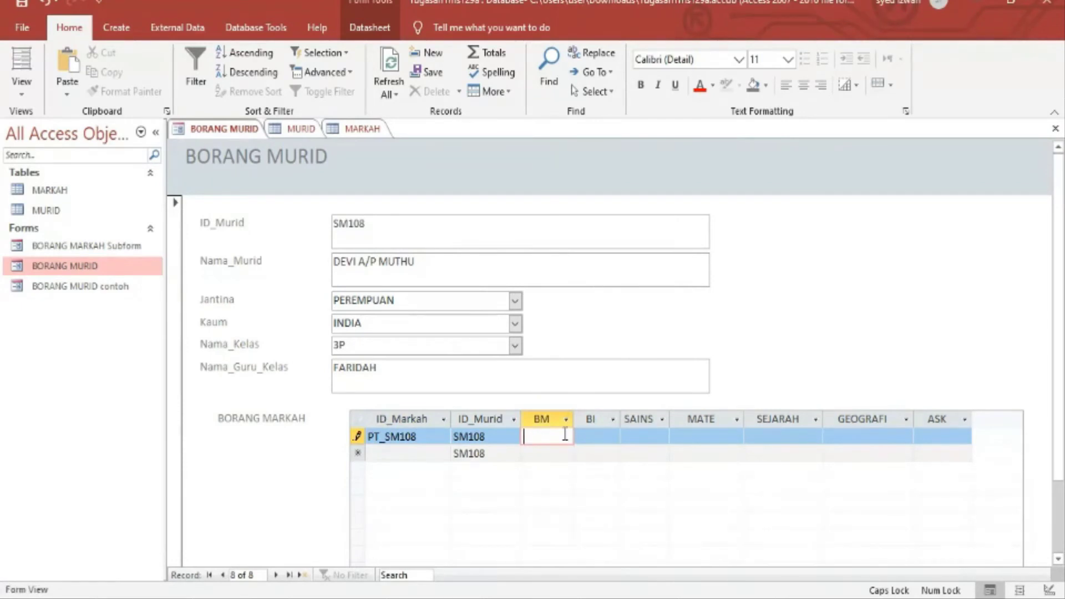
{"action": "type", "text": "78"}
{"action": "left_click", "coordinate": [599, 436]}
{"action": "type", "text": "78"}
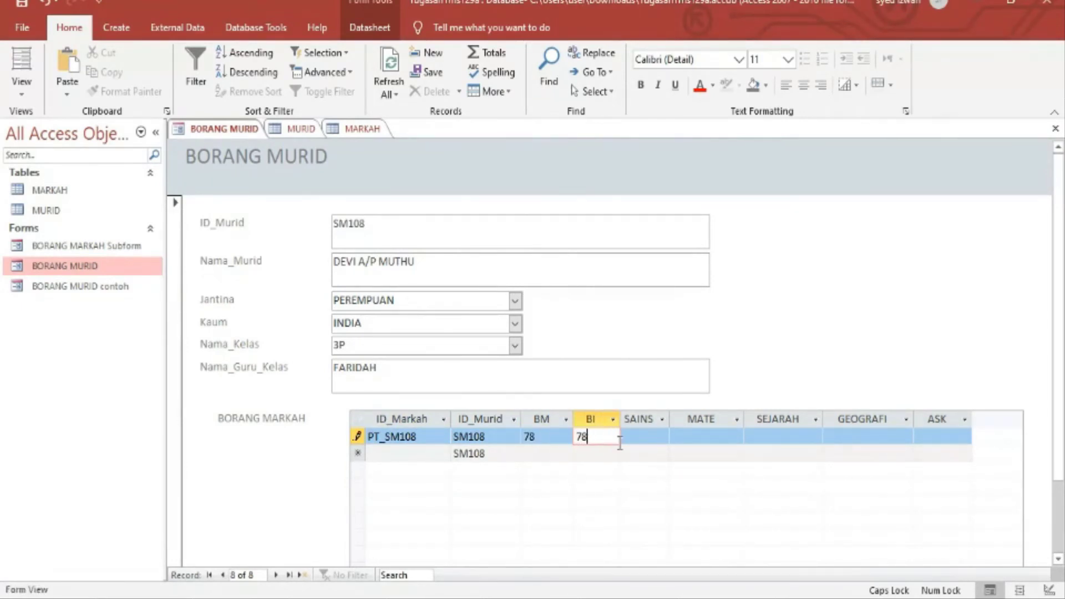
{"action": "left_click", "coordinate": [643, 436]}
{"action": "type", "text": "78"}
{"action": "left_click", "coordinate": [702, 437]}
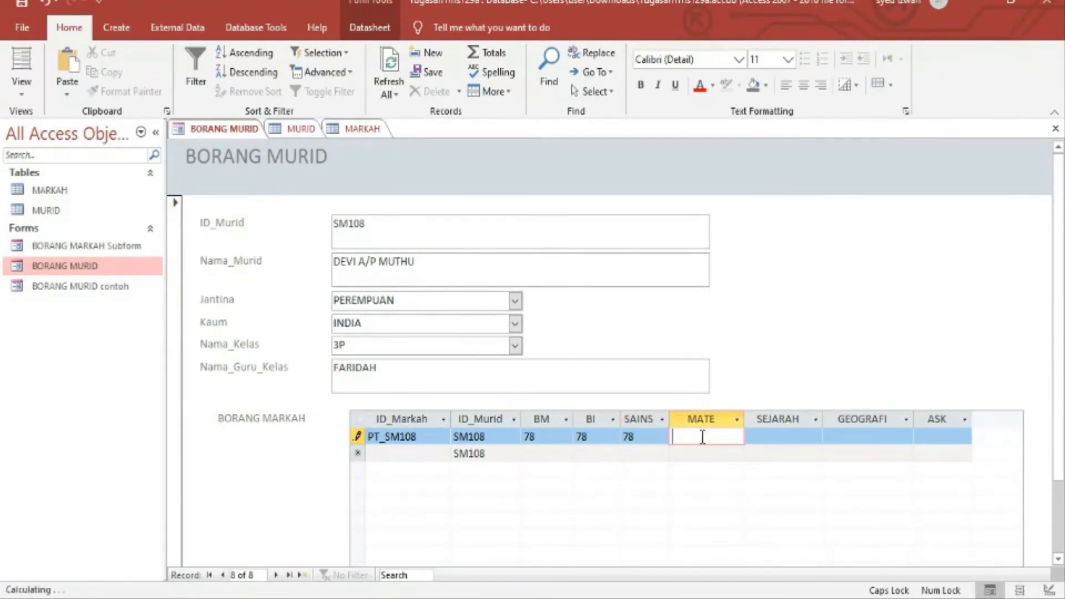
{"action": "type", "text": "78"}
{"action": "left_click", "coordinate": [775, 436]}
{"action": "type", "text": "78"}
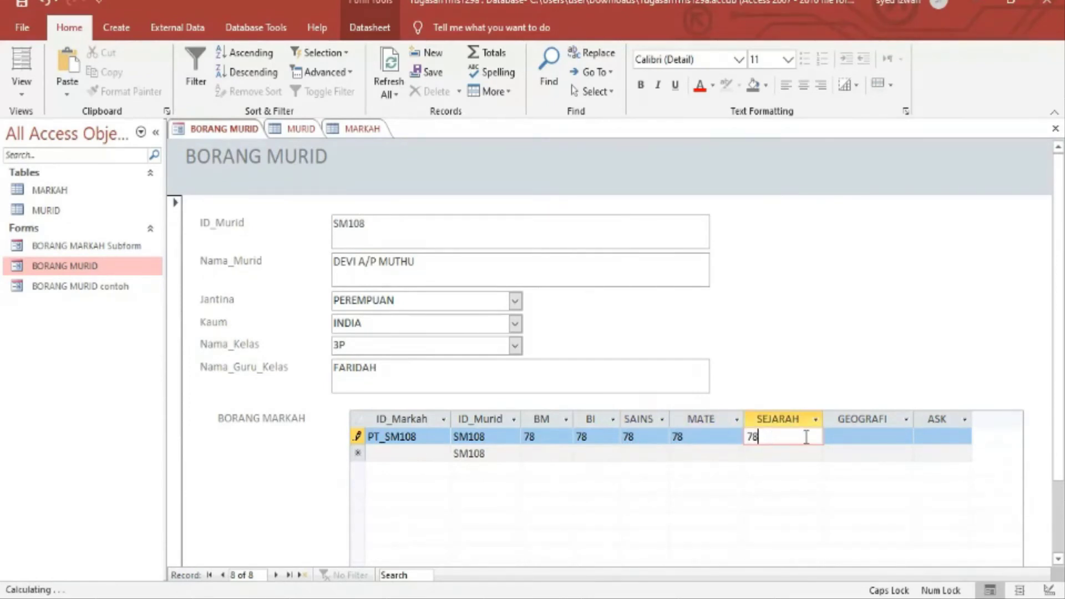
{"action": "left_click", "coordinate": [846, 437]}
{"action": "type", "text": "78"}
{"action": "left_click", "coordinate": [936, 437]}
{"action": "type", "text": "7"}
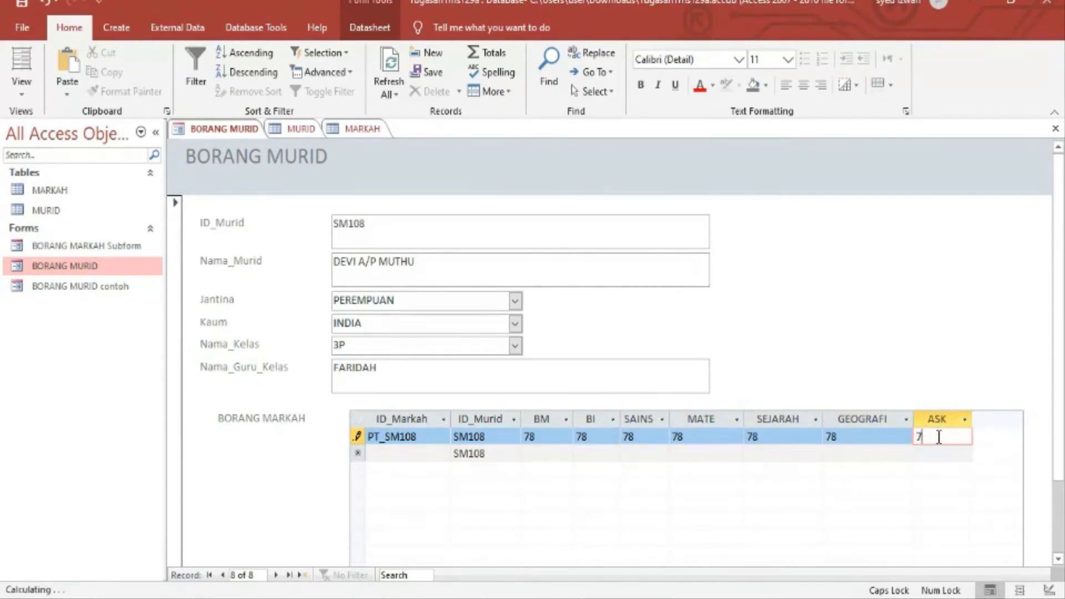
{"action": "type", "text": "8"}
Close the BORANG MURID form, saving the changes to both it and the BORANG MARKAH Subform.
{"action": "left_click", "coordinate": [1055, 133]}
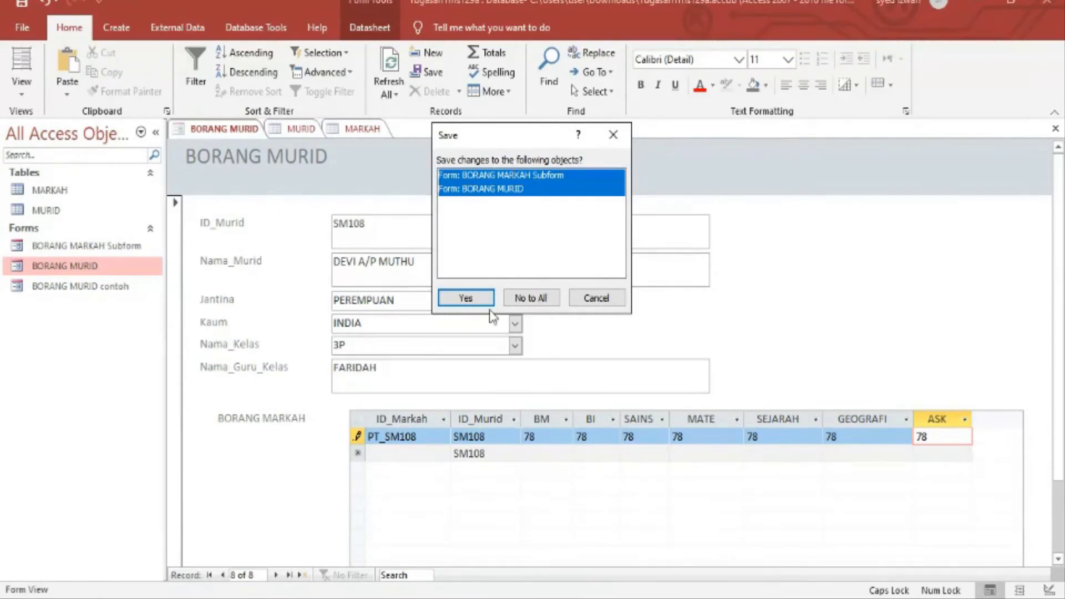
{"action": "left_click", "coordinate": [466, 300]}
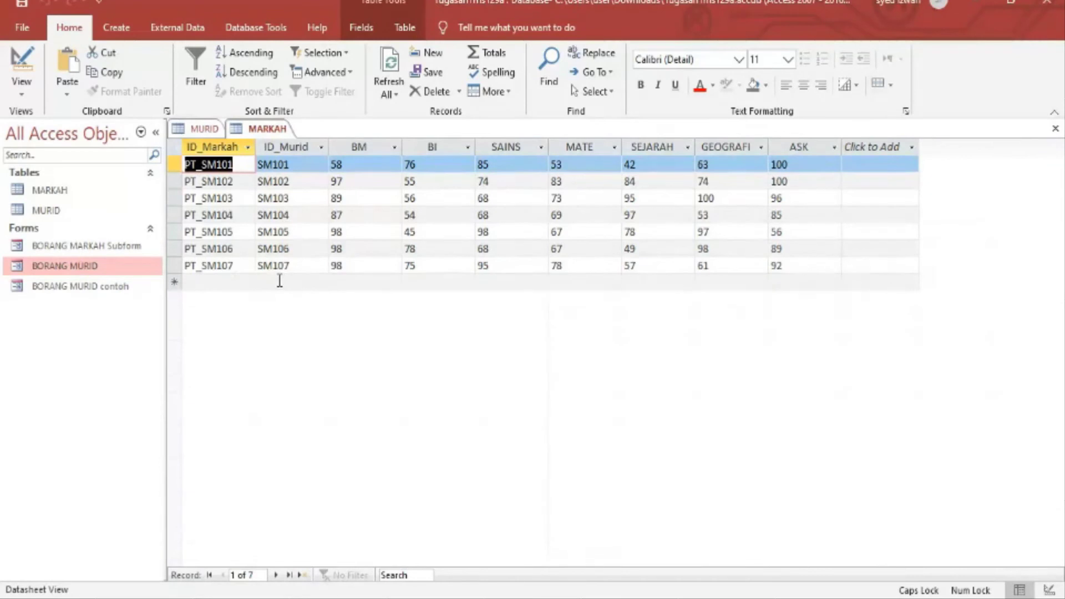
Close the open MURID and MARKAH tables and reopen MURID to check for the new student's record.
{"action": "left_click", "coordinate": [196, 129]}
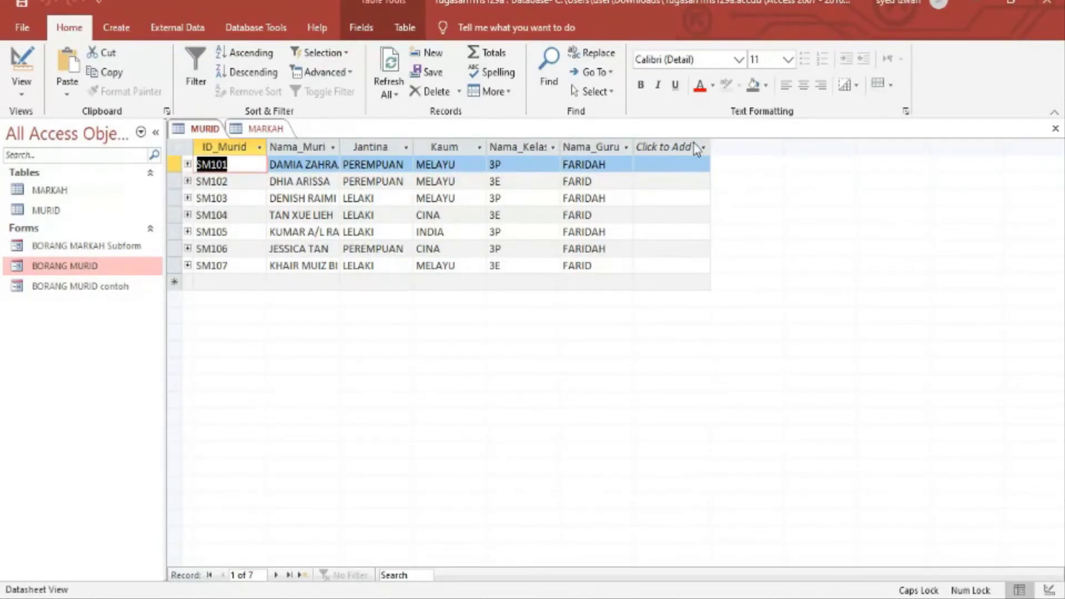
{"action": "left_click", "coordinate": [1055, 128]}
{"action": "left_click", "coordinate": [1056, 131]}
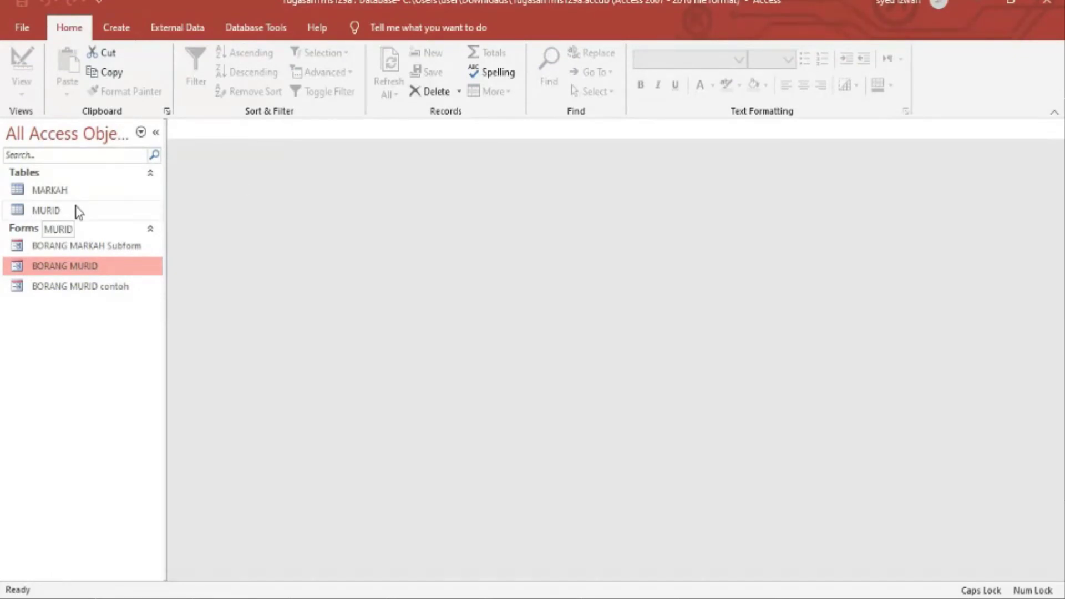
{"action": "double_click", "coordinate": [43, 215]}
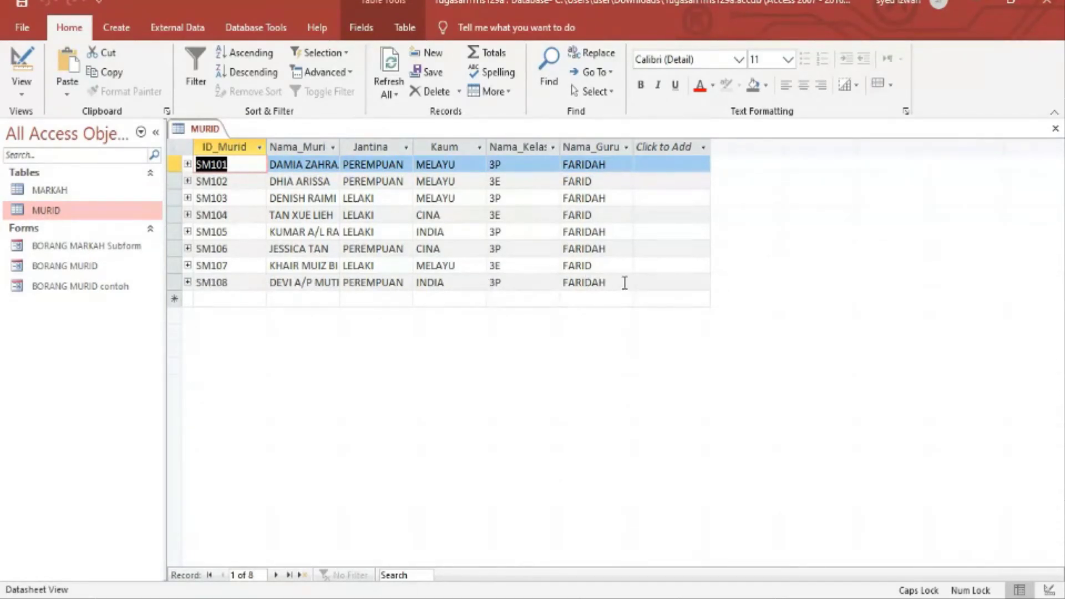
Open the MARKAH table alongside MURID to check the recorded marks.
{"action": "left_click", "coordinate": [41, 192]}
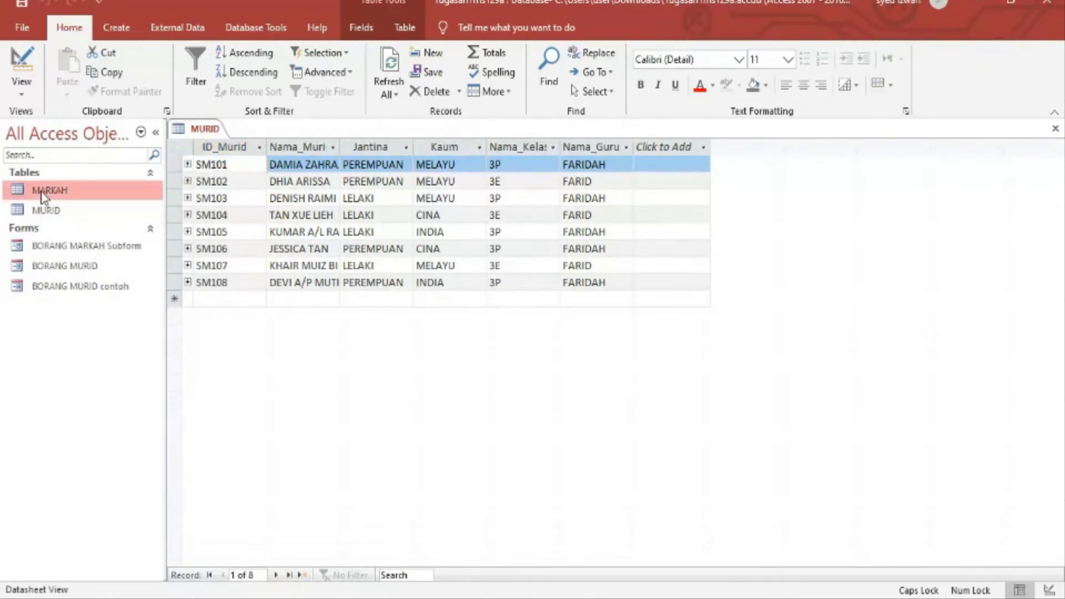
{"action": "double_click", "coordinate": [41, 192]}
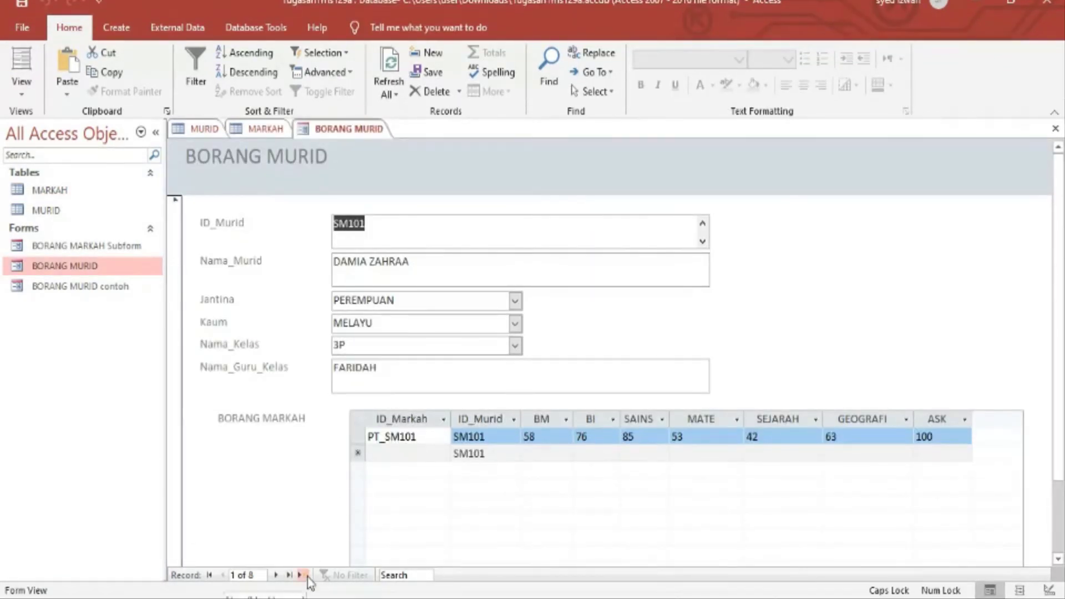
Start a new blank record in the BORANG MURID form and enter the student's ID and name.
{"action": "left_click", "coordinate": [303, 575]}
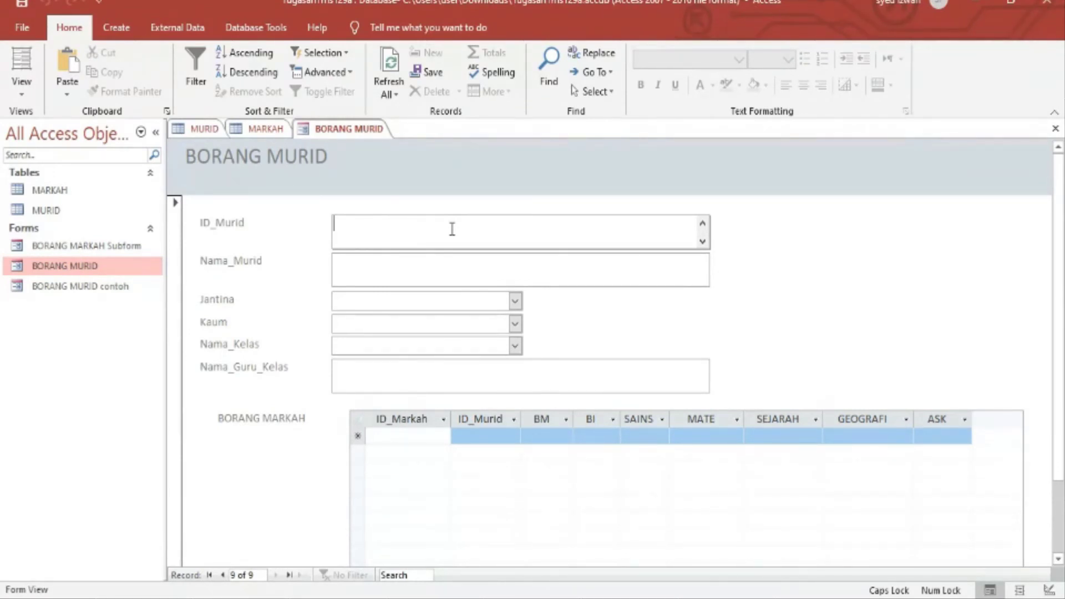
{"action": "type", "text": "SM109"}
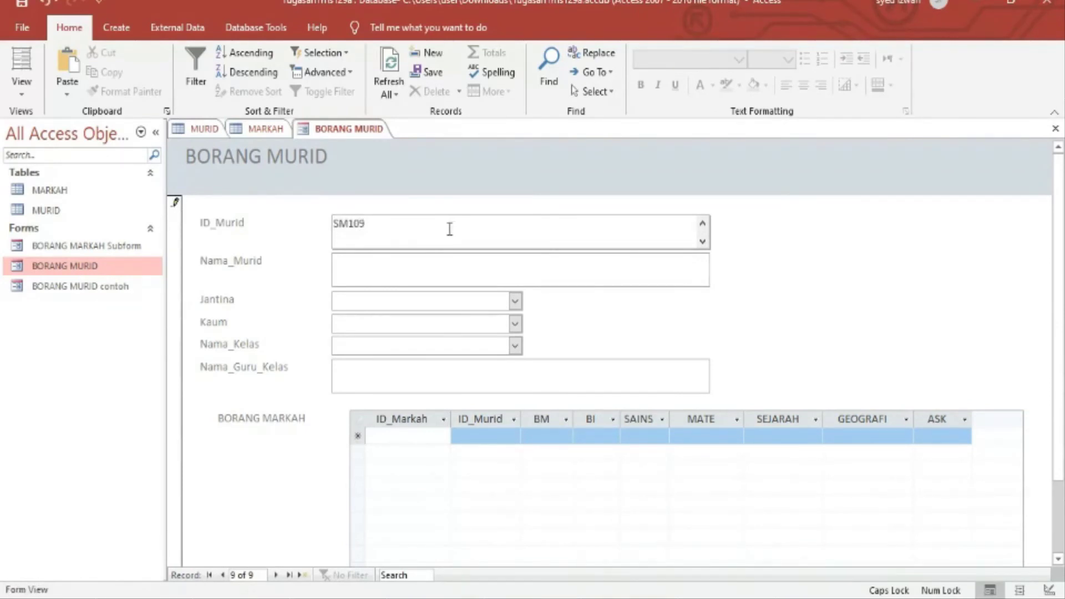
{"action": "left_click", "coordinate": [463, 271]}
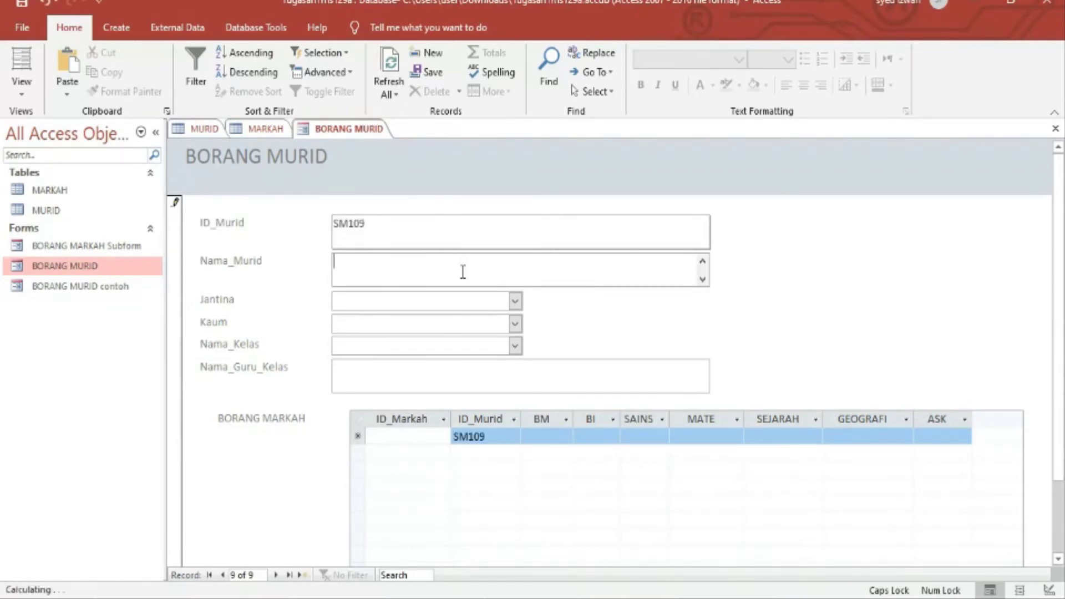
{"action": "type", "text": "EFFA"}
Set the student's Jantina to PEREMPUAN, Kaum to MELAYU and Nama_Kelas to 3E.
{"action": "left_click", "coordinate": [452, 299]}
{"action": "left_click", "coordinate": [515, 301]}
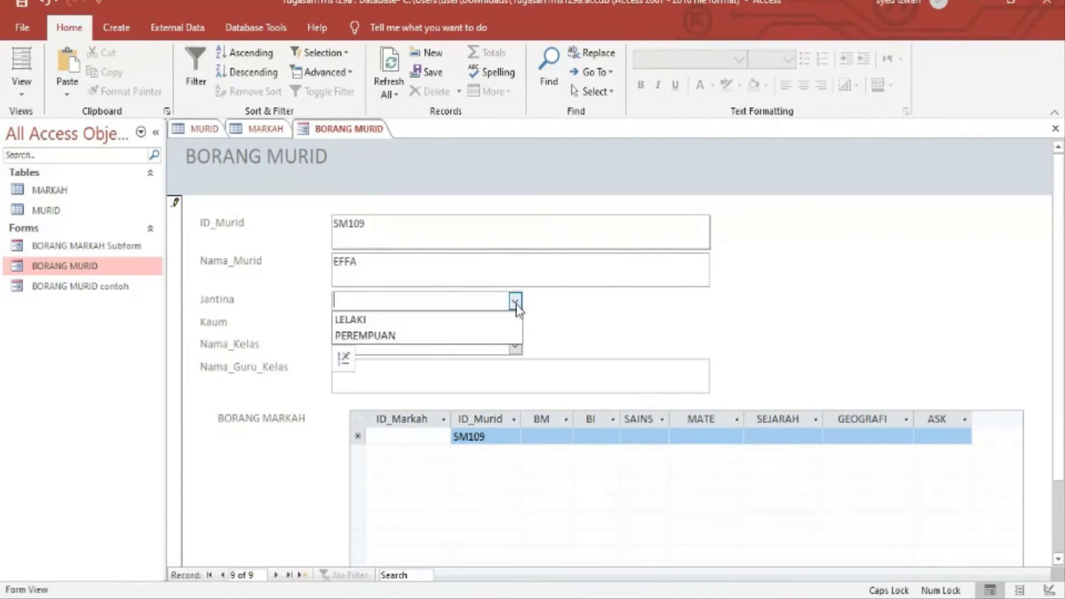
{"action": "left_click", "coordinate": [488, 334]}
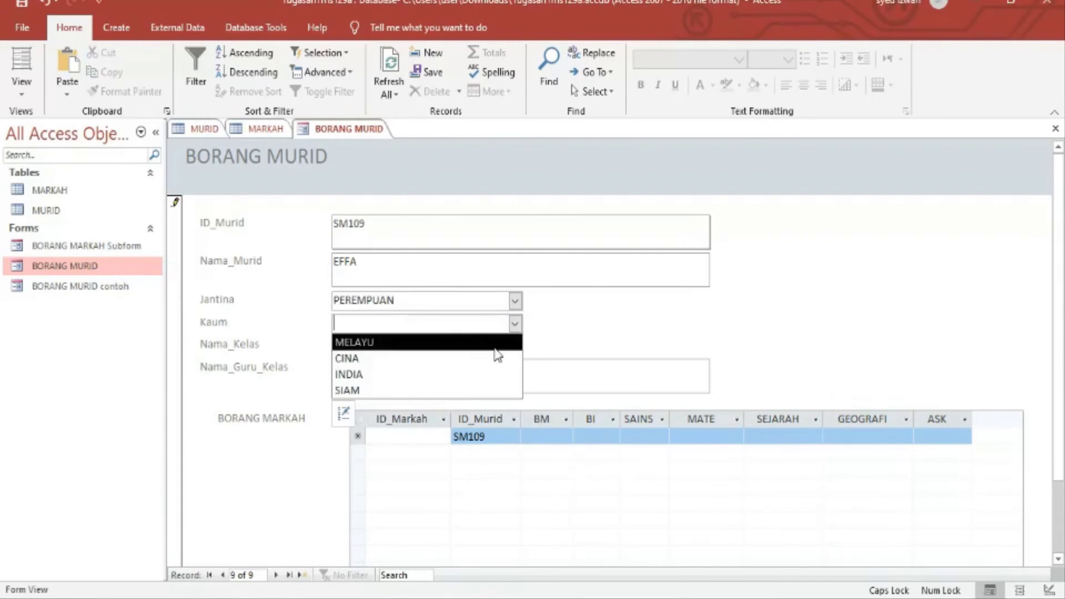
{"action": "left_click", "coordinate": [495, 342]}
{"action": "left_click", "coordinate": [515, 346]}
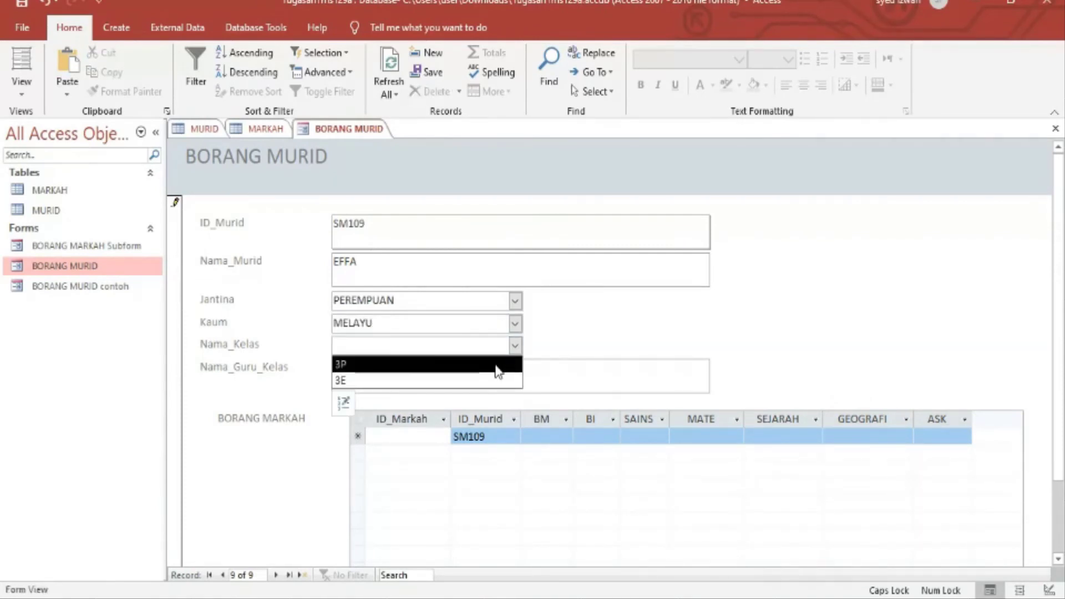
{"action": "left_click", "coordinate": [494, 379]}
Enter the class teacher's name in Nama_Guru_Kelas and the subform's ID_Markah as PT_ followed by the student's ID.
{"action": "left_click", "coordinate": [482, 372]}
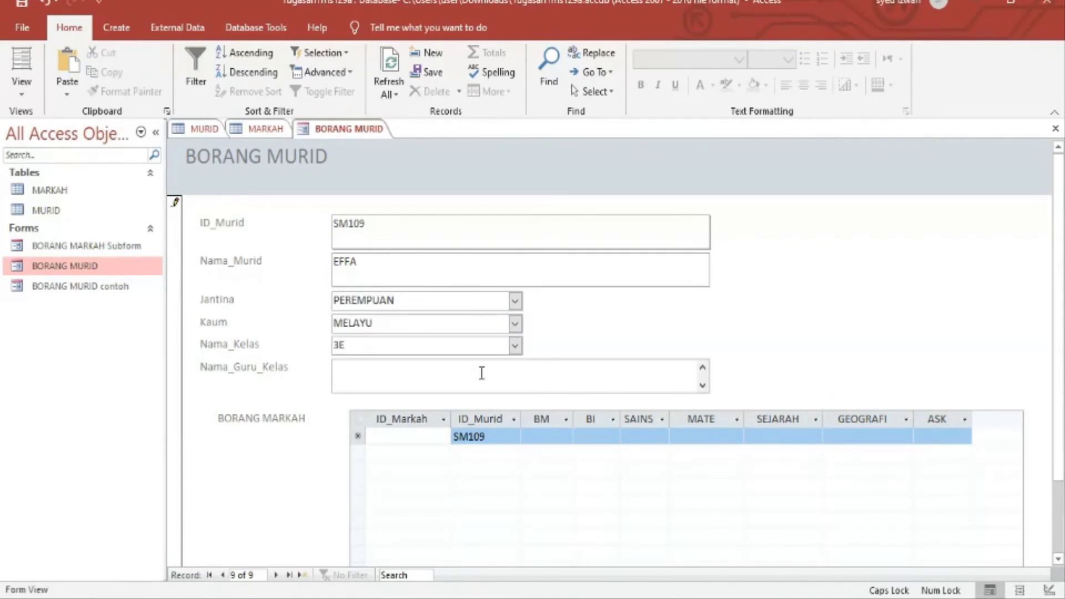
{"action": "type", "text": "FARID"}
{"action": "left_click", "coordinate": [418, 438]}
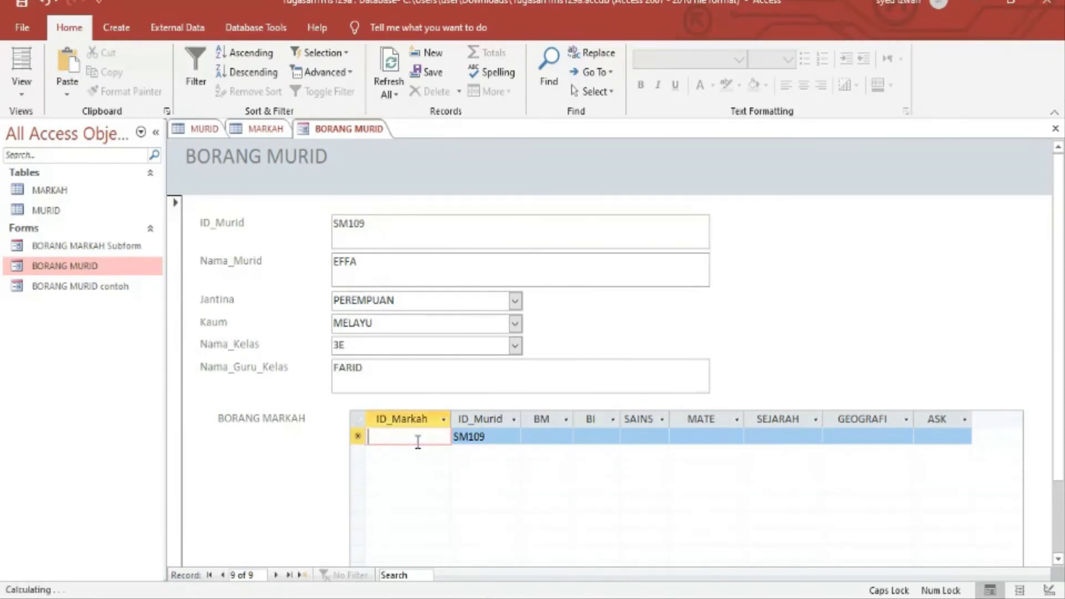
{"action": "type", "text": "PT_"}
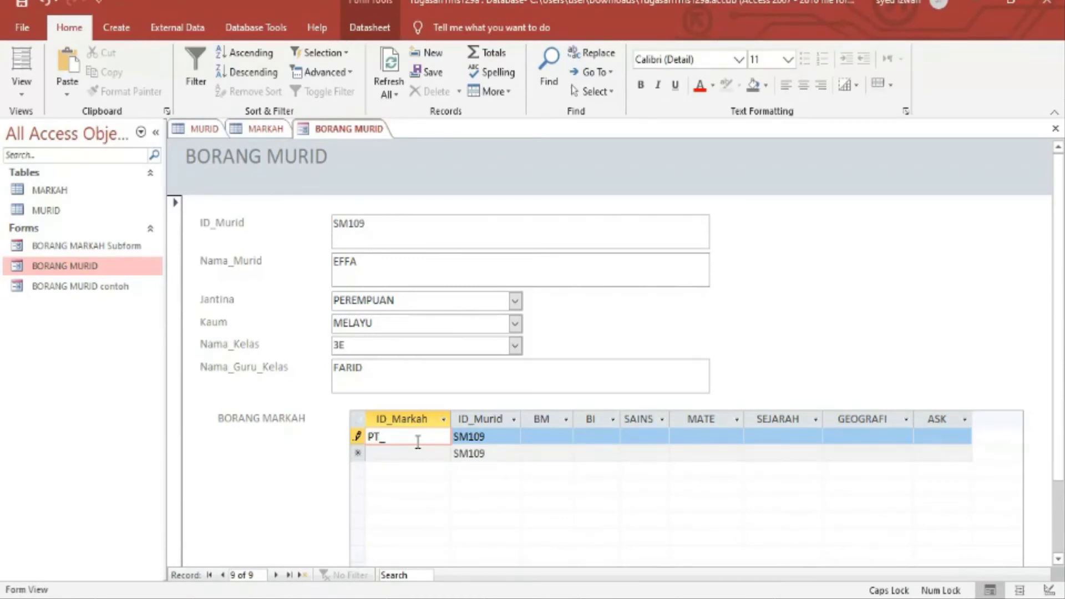
{"action": "type", "text": "SM109"}
Enter the student's marks in the subform: BM 100, BI 98, SAINS 98 and MATE 97.
{"action": "left_click", "coordinate": [564, 438]}
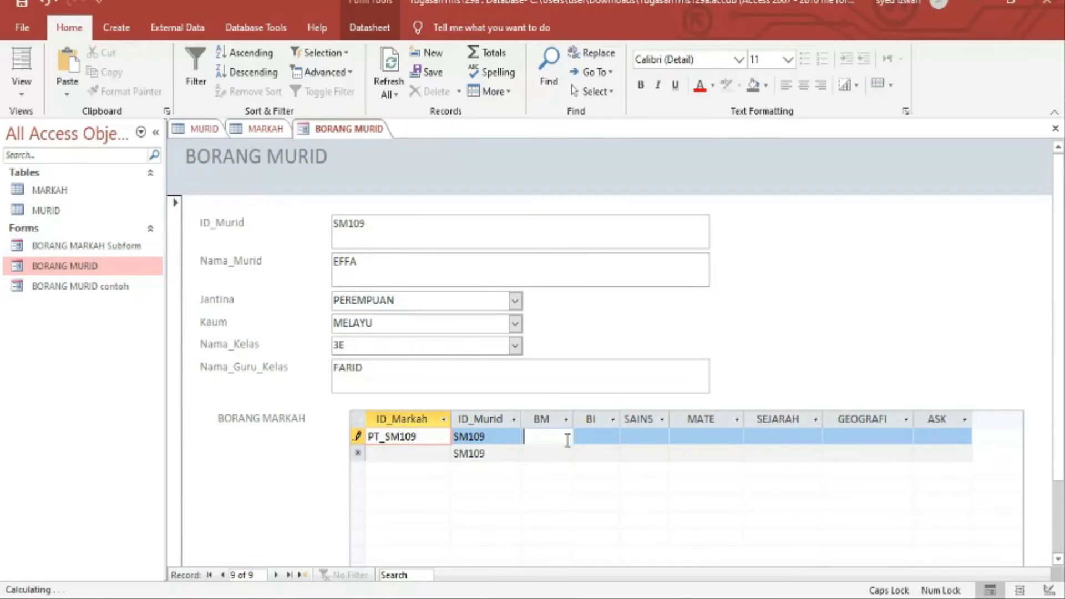
{"action": "type", "text": "100"}
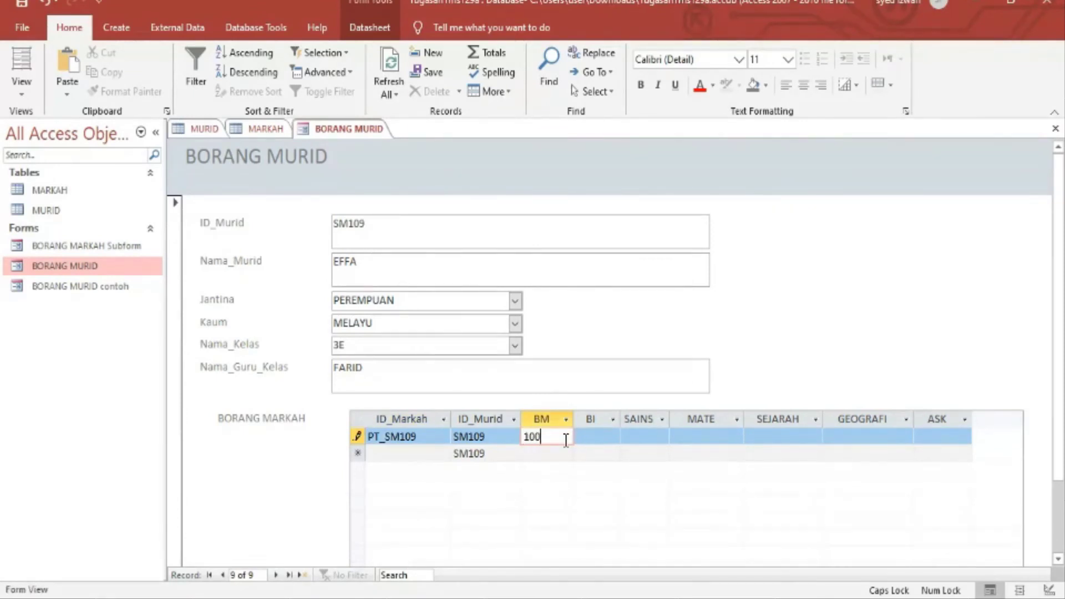
{"action": "left_click", "coordinate": [586, 438]}
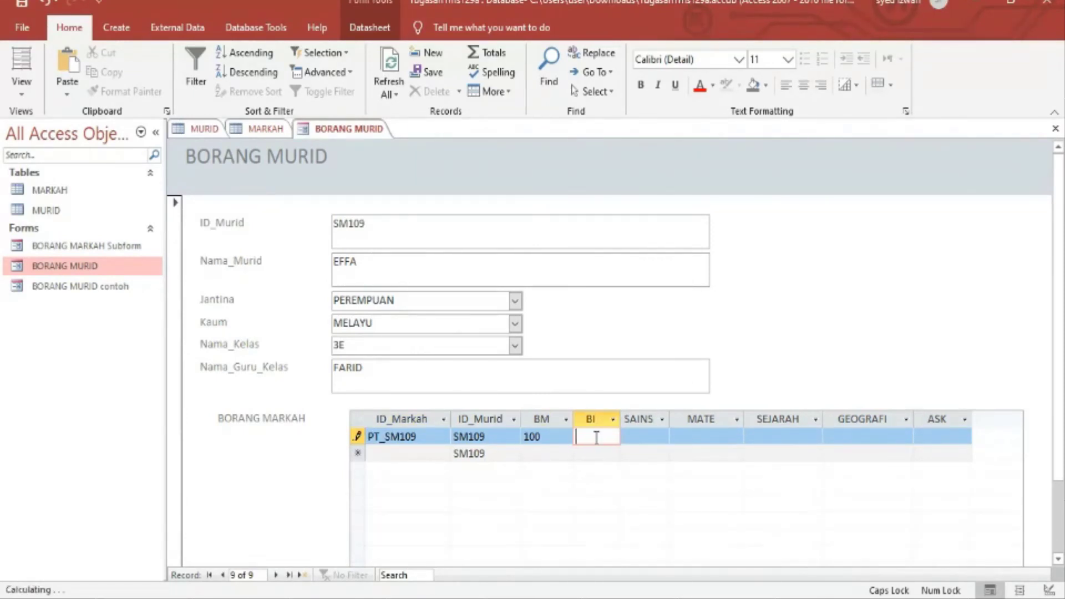
{"action": "type", "text": "98"}
{"action": "left_click", "coordinate": [646, 432]}
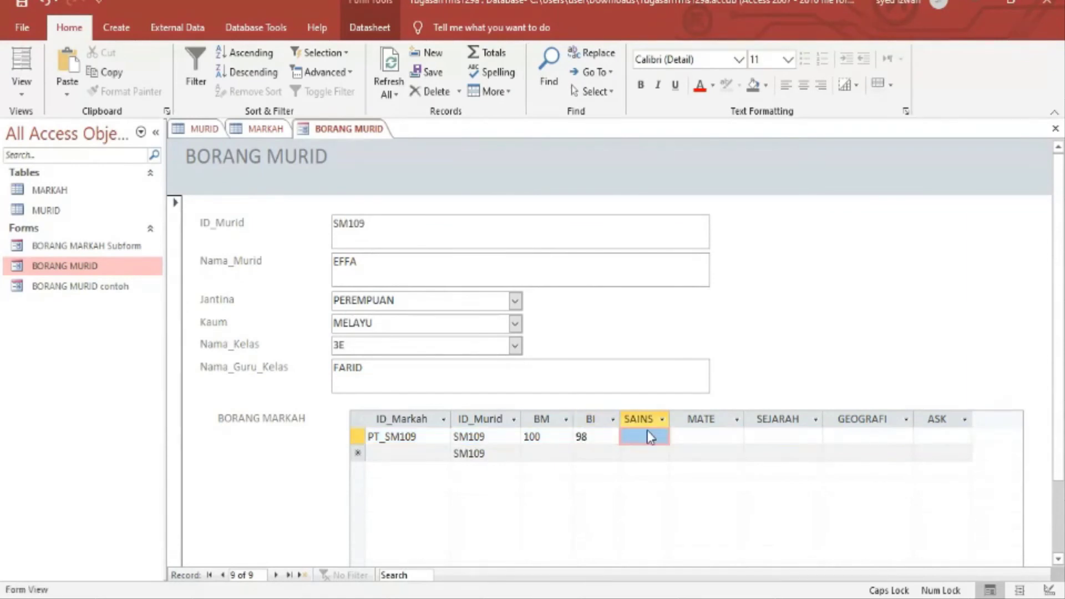
{"action": "type", "text": "98"}
{"action": "left_click", "coordinate": [702, 438]}
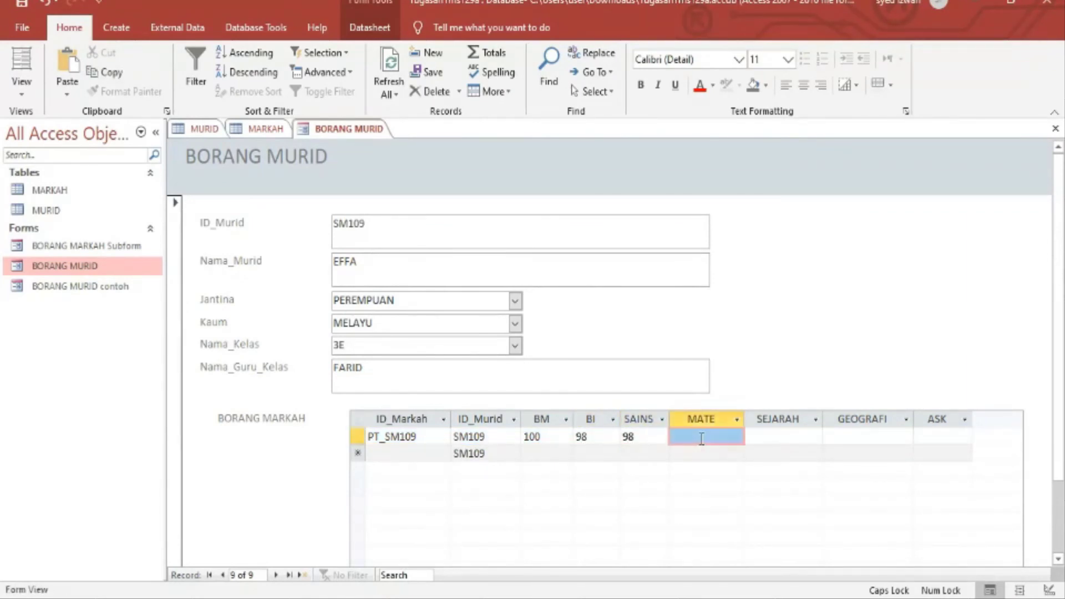
{"action": "type", "text": "97"}
Complete the student's marks with SEJARAH 96, GEOGRAFI 100 and ASK 100.
{"action": "left_click", "coordinate": [786, 439]}
{"action": "type", "text": "9"}
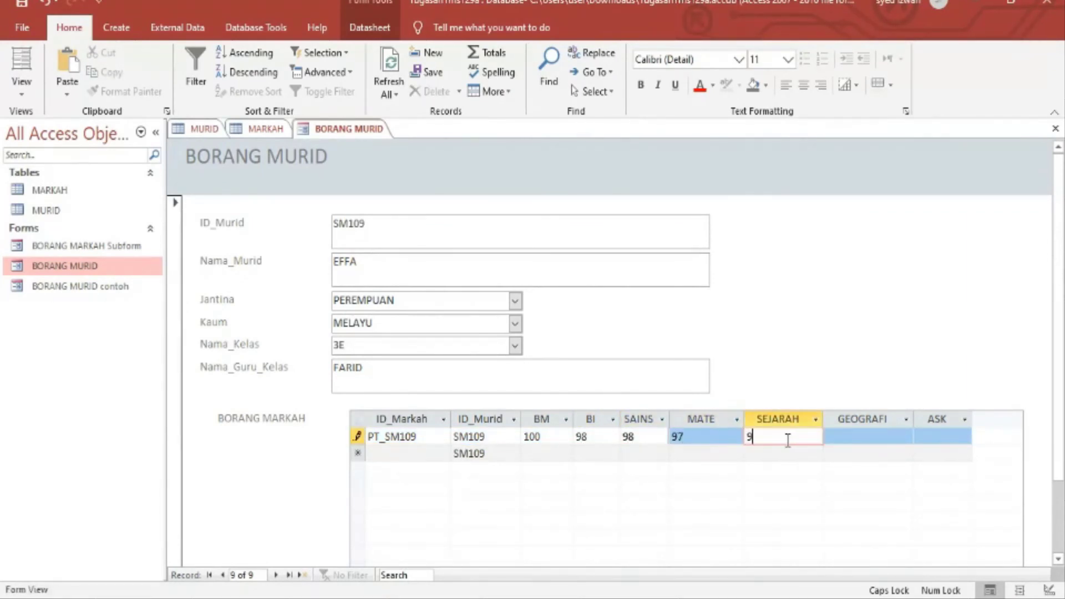
{"action": "type", "text": "6"}
{"action": "left_click", "coordinate": [869, 439]}
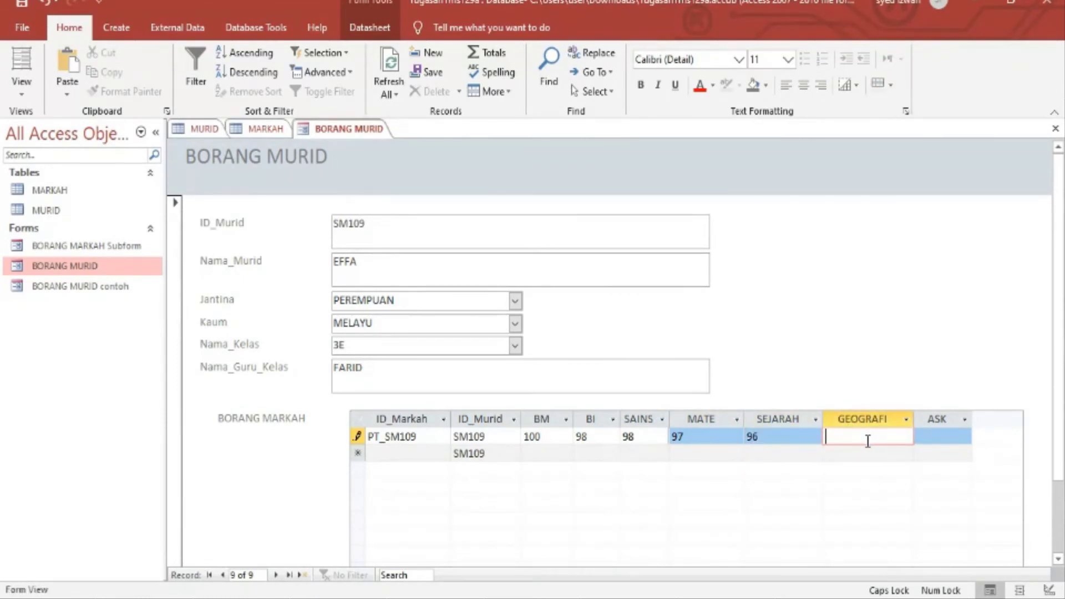
{"action": "type", "text": "100"}
{"action": "left_click", "coordinate": [928, 437]}
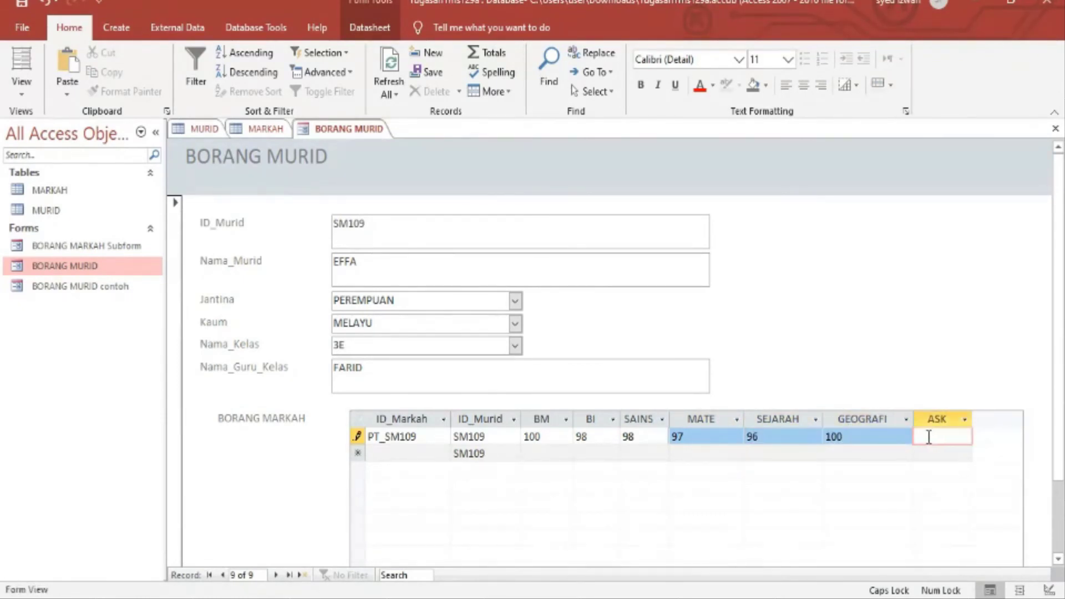
{"action": "type", "text": "100"}
Add another blank record in the BORANG MURID form and enter the next student's ID and name.
{"action": "left_click", "coordinate": [303, 576]}
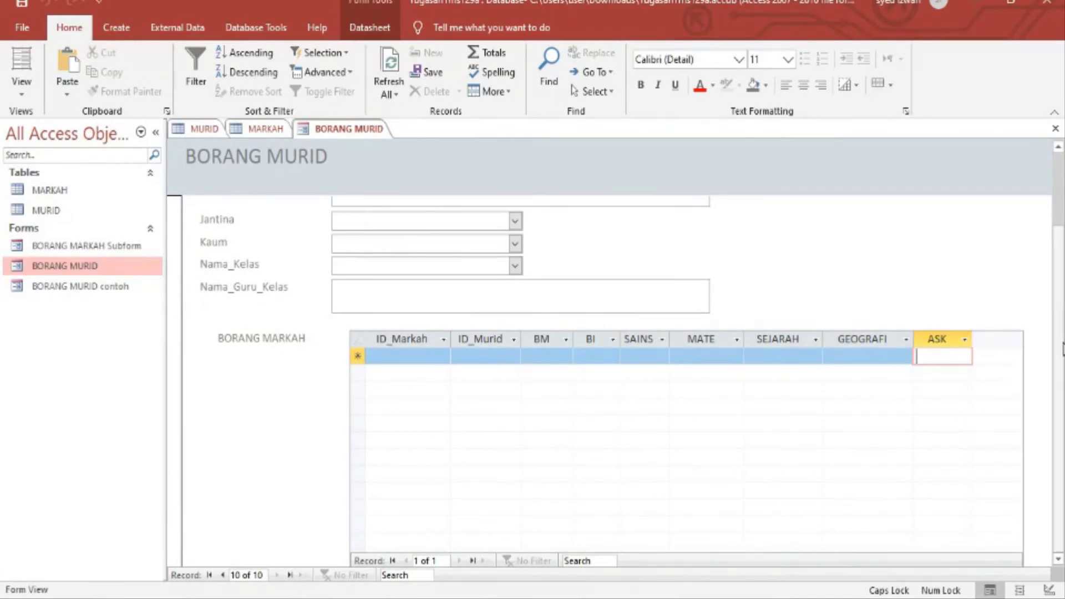
{"action": "scroll", "coordinate": [1062, 349], "scroll_direction": "up", "scroll_amount": 3}
{"action": "left_click", "coordinate": [373, 221]}
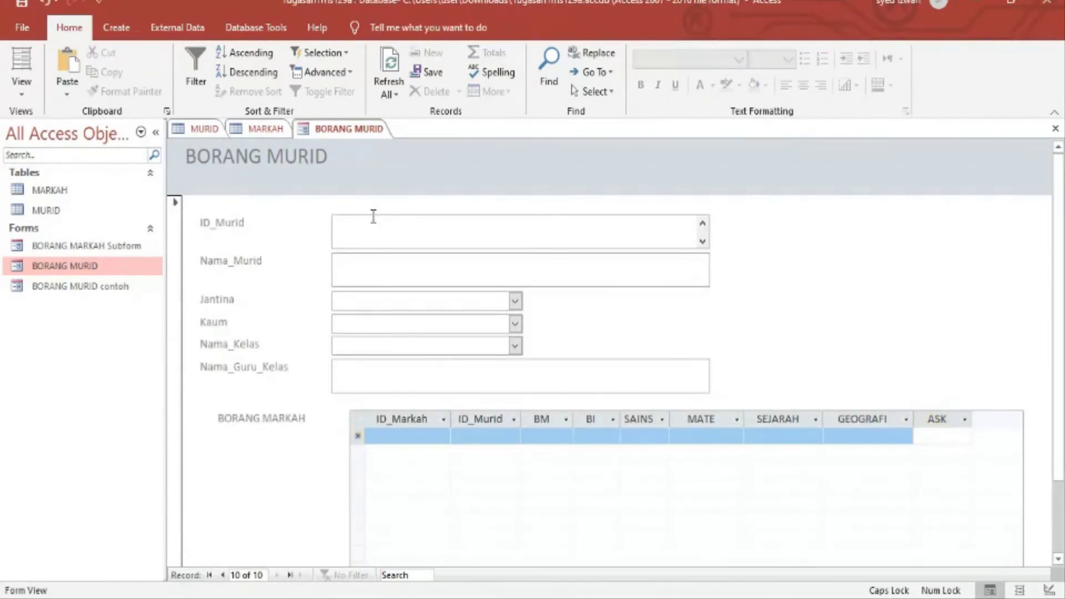
{"action": "type", "text": "SM1"}
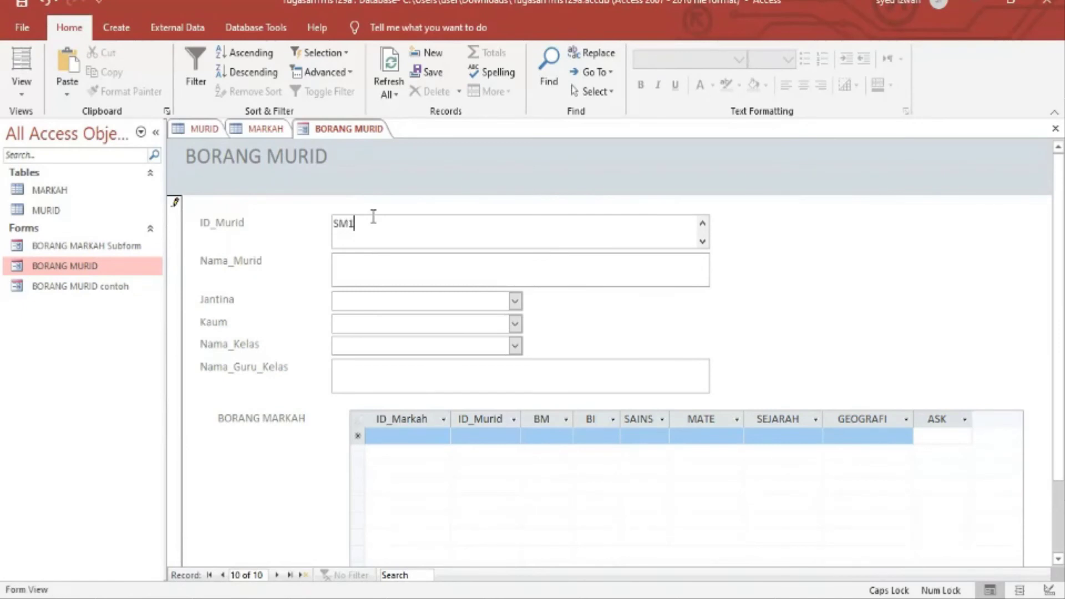
{"action": "type", "text": "11"}
{"action": "left_click", "coordinate": [350, 259]}
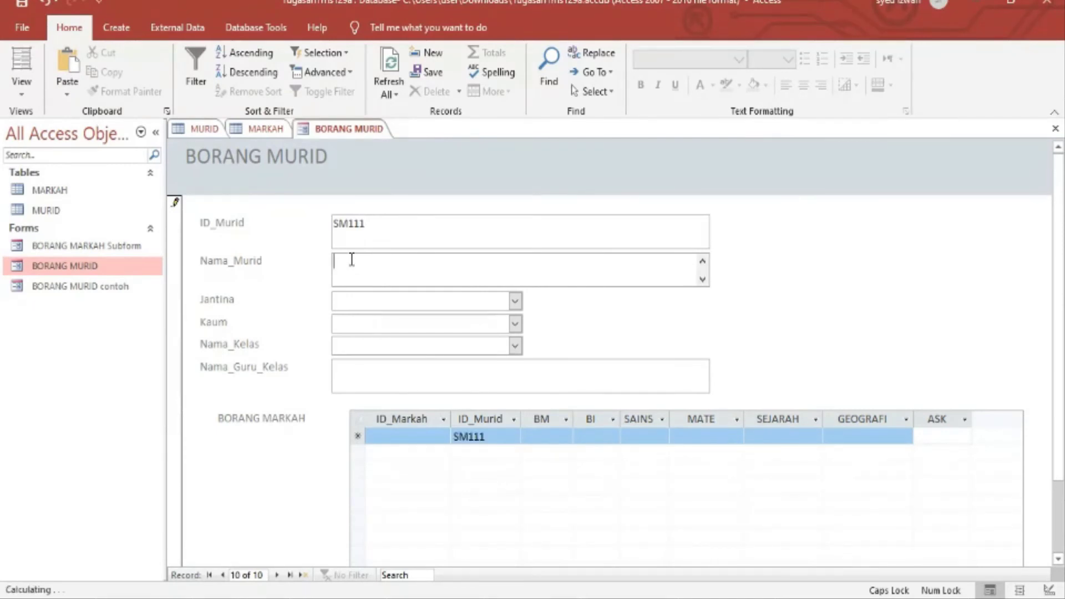
{"action": "type", "text": "AIN"}
Set this student's Jantina to PEREMPUAN, Kaum to MELAYU and Nama_Kelas to 3P.
{"action": "left_click", "coordinate": [515, 301]}
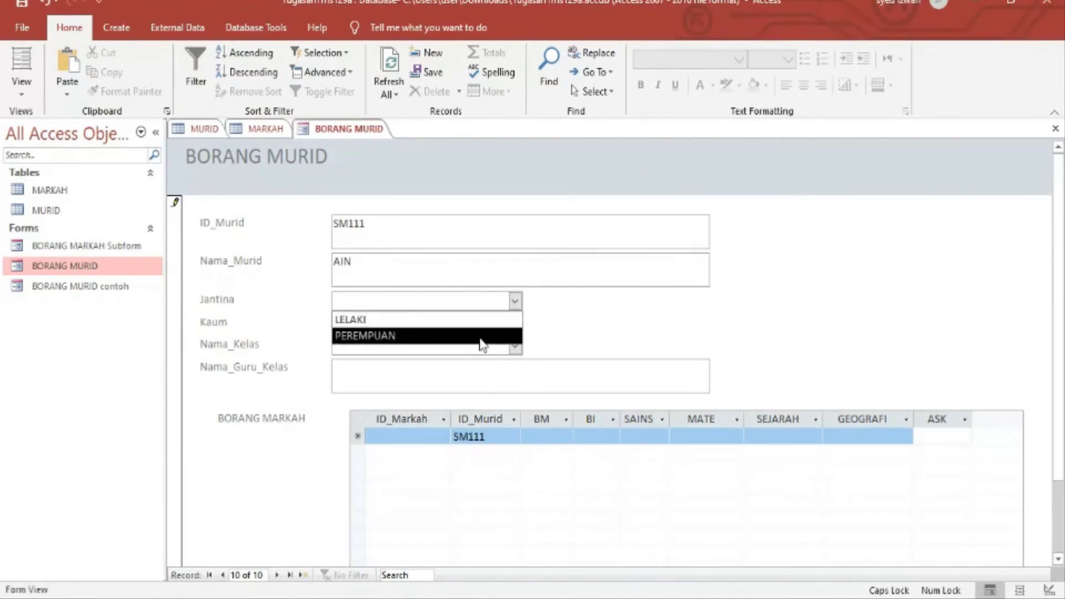
{"action": "left_click", "coordinate": [482, 339]}
{"action": "left_click", "coordinate": [514, 324]}
{"action": "left_click", "coordinate": [492, 343]}
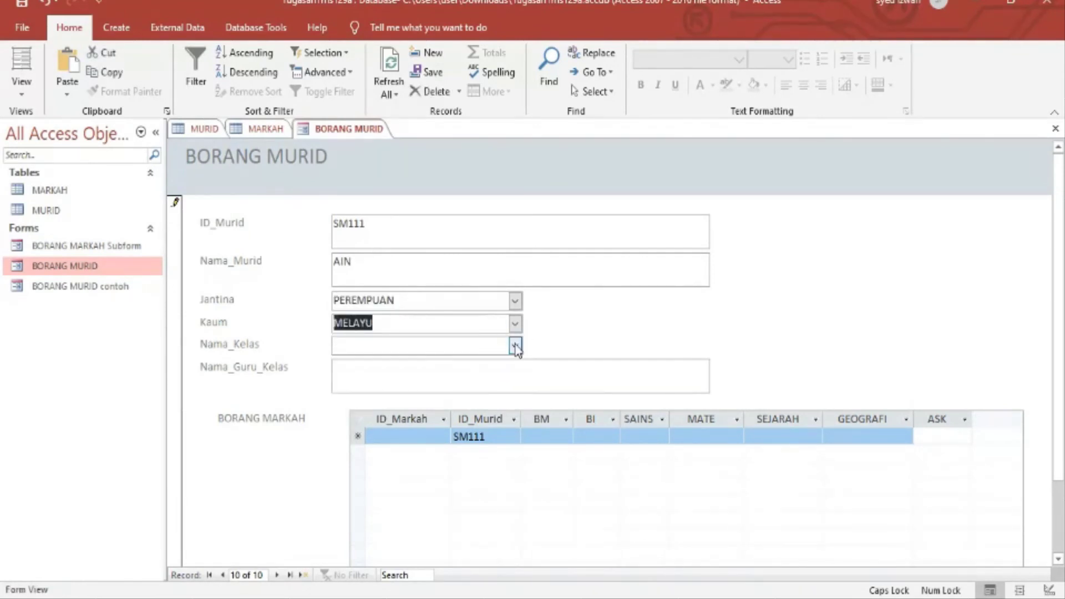
{"action": "left_click", "coordinate": [515, 345]}
{"action": "left_click", "coordinate": [485, 365]}
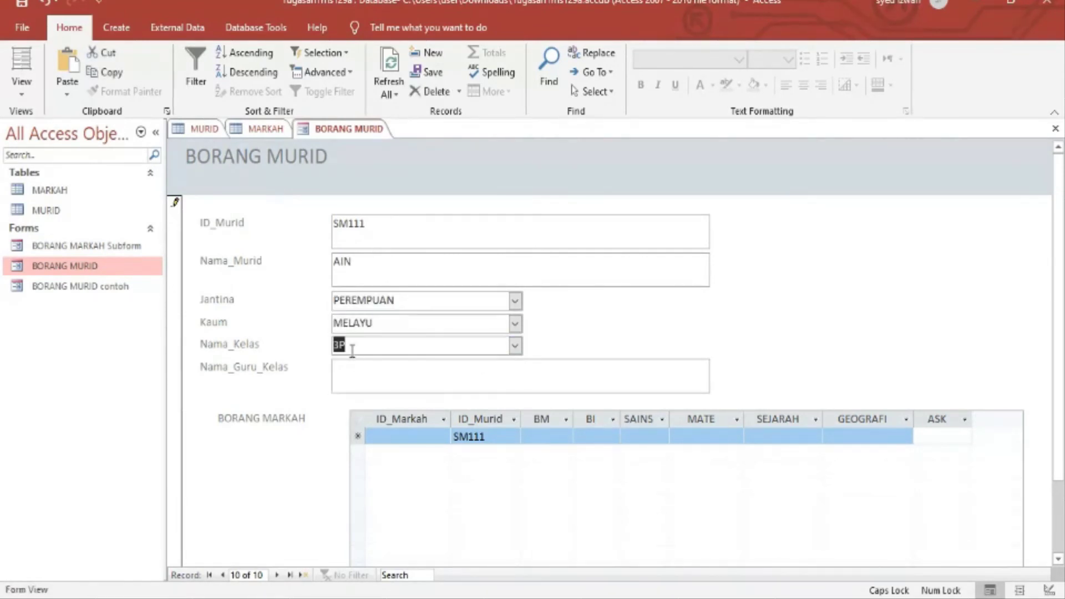
Fill in the 3P class teacher's name and enter ID_Markah in the subform as PT_ plus this student's ID.
{"action": "left_click", "coordinate": [445, 372]}
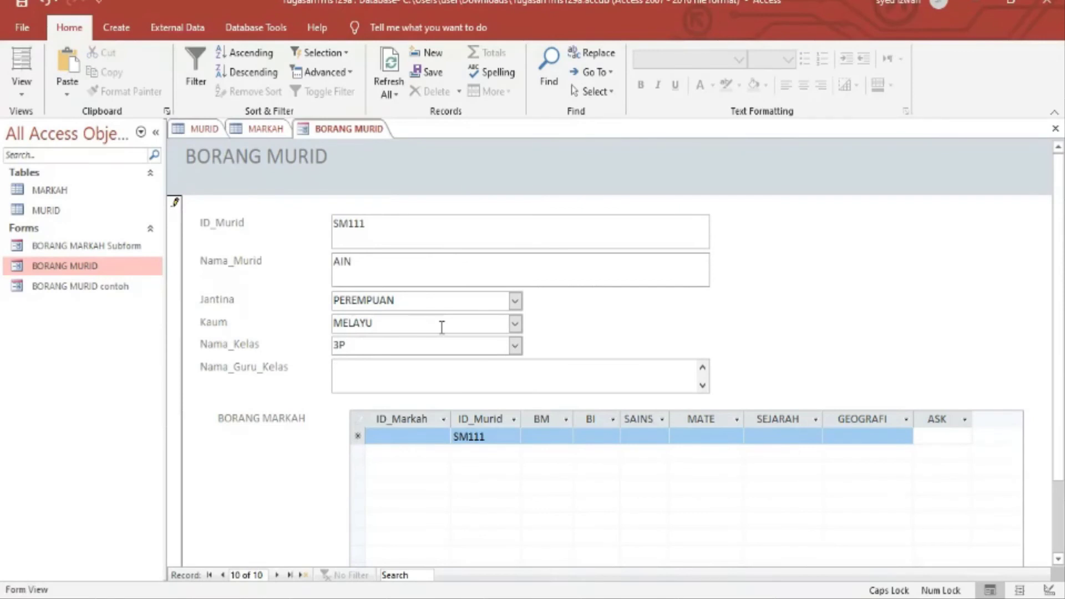
{"action": "type", "text": "FARIDAH"}
{"action": "left_click", "coordinate": [381, 436]}
{"action": "type", "text": "PT"}
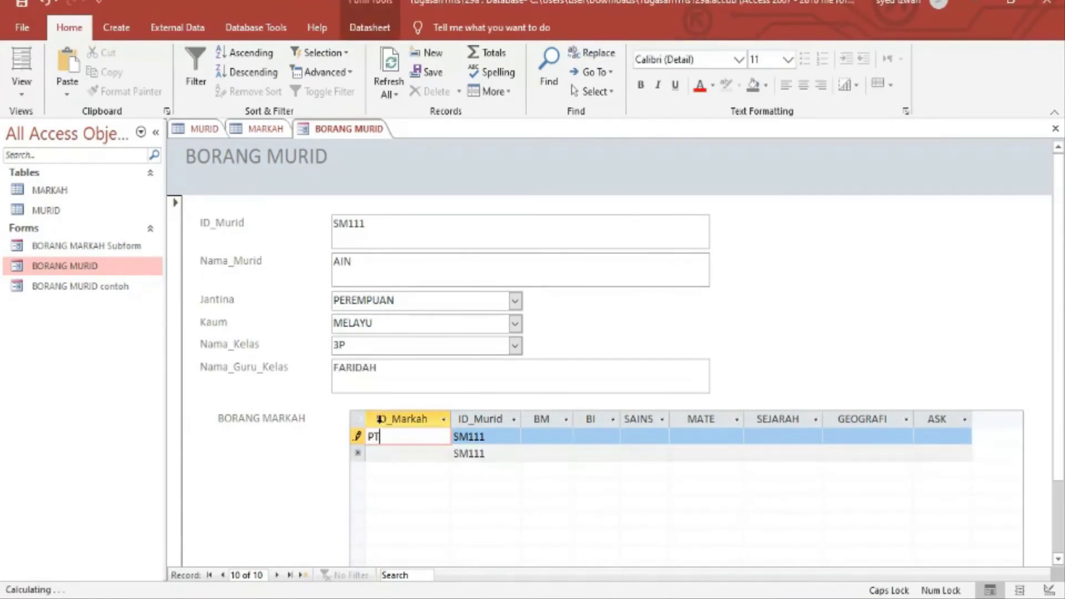
{"action": "type", "text": "_SM111"}
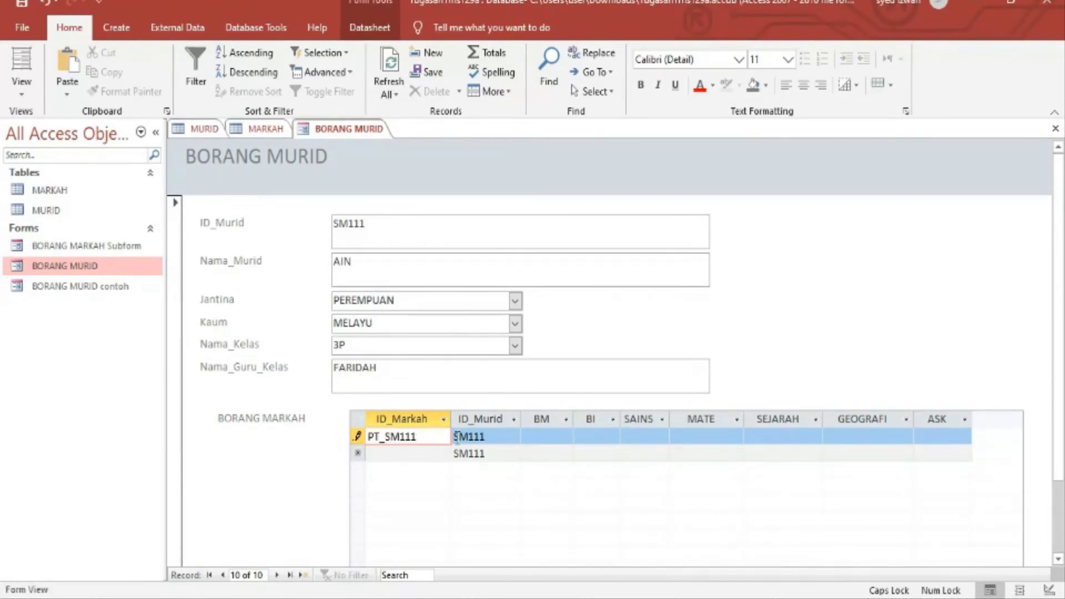
Enter this student's marks in the subform: BM 98, BI 100, SAINS 97 and MATE 100.
{"action": "left_click", "coordinate": [559, 436]}
{"action": "type", "text": "9"}
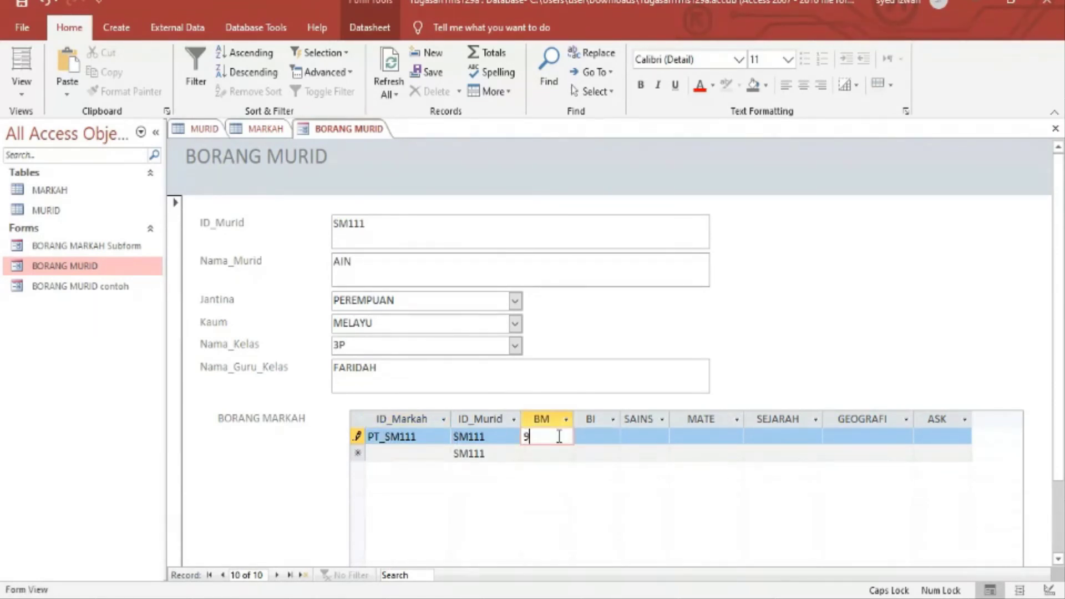
{"action": "type", "text": "8"}
{"action": "left_click", "coordinate": [615, 436]}
{"action": "type", "text": "1"}
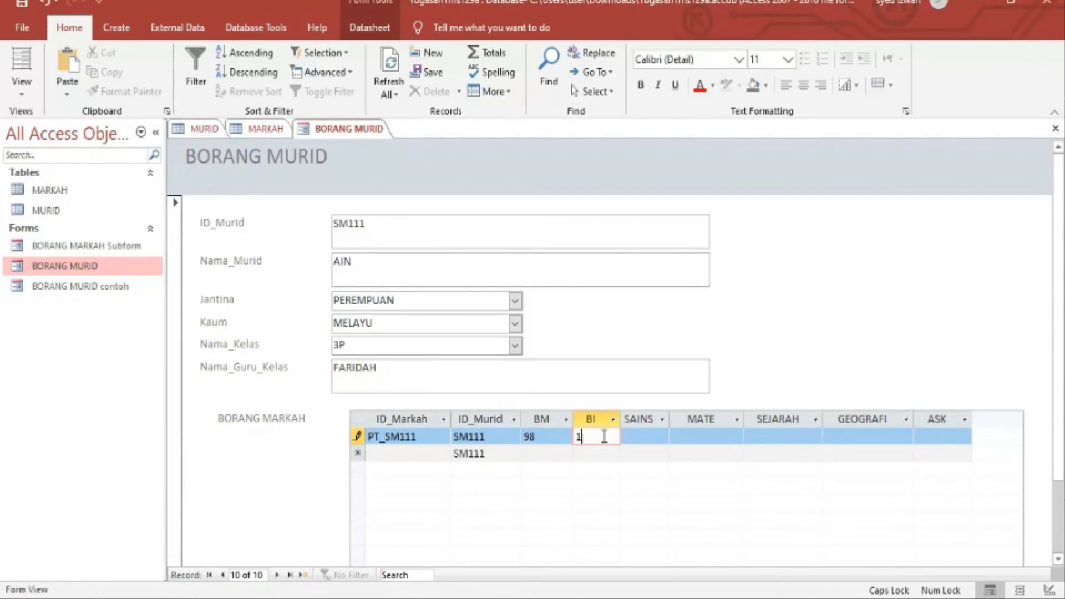
{"action": "type", "text": "00"}
{"action": "left_click", "coordinate": [650, 437]}
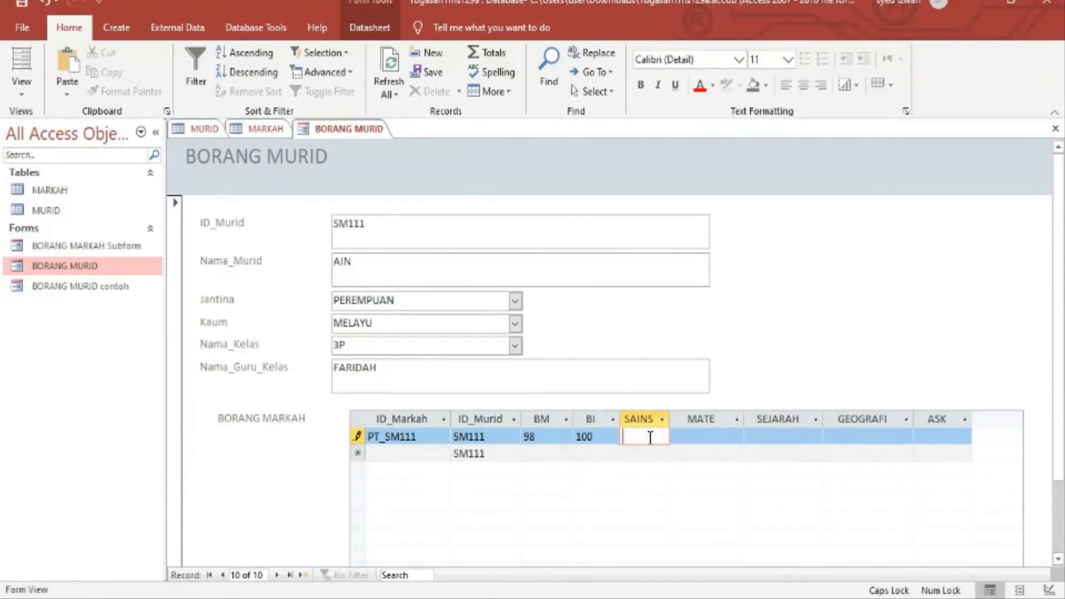
{"action": "type", "text": "97"}
{"action": "left_click", "coordinate": [688, 435]}
{"action": "type", "text": "1"}
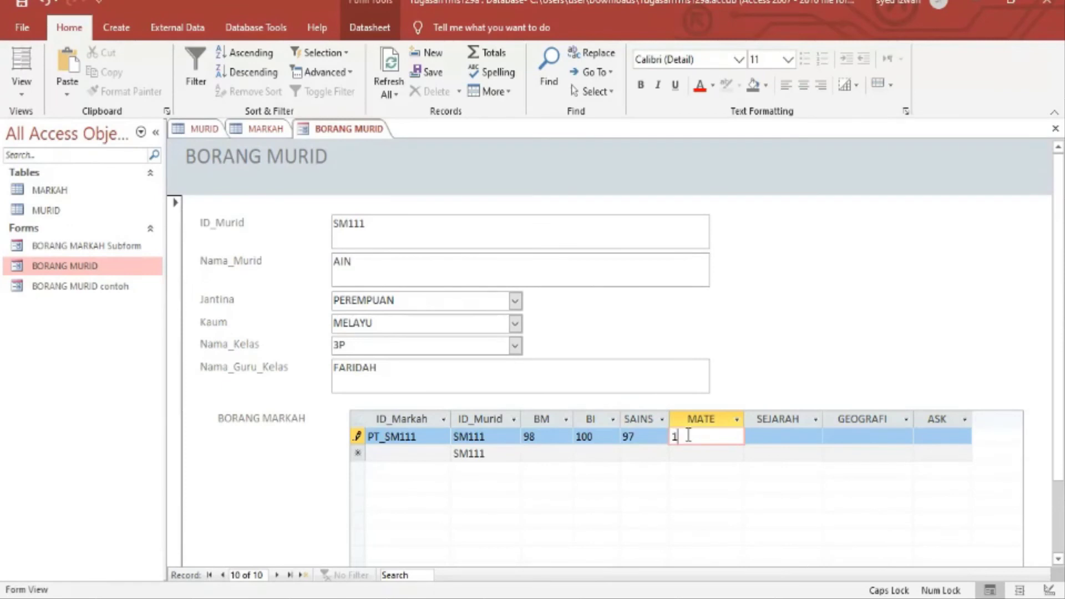
{"action": "type", "text": "00"}
Enter this student's remaining marks in the subform, SEJARAH 100, GEOGRAFI 98 and ASK 100, and close the BORANG MURID form.
{"action": "left_click", "coordinate": [765, 435]}
{"action": "type", "text": "100"}
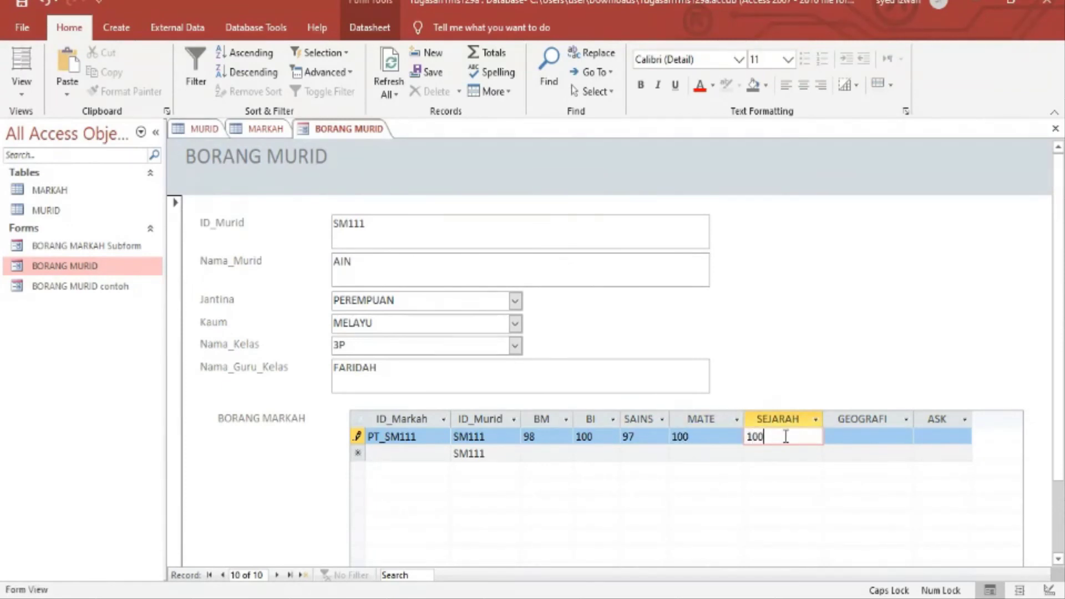
{"action": "left_click", "coordinate": [868, 436]}
{"action": "type", "text": "98"}
{"action": "left_click", "coordinate": [932, 435]}
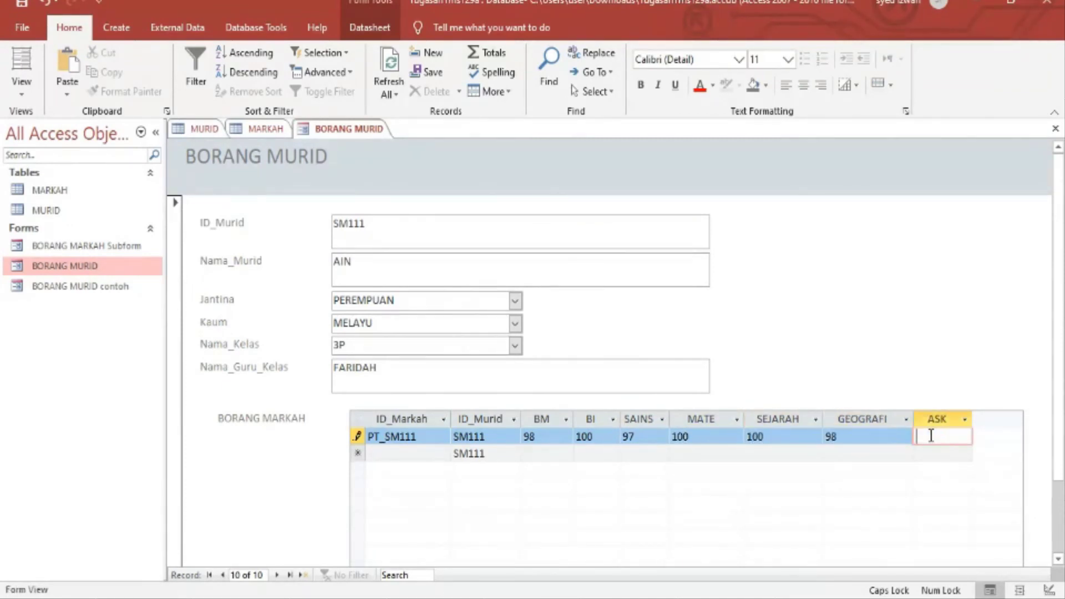
{"action": "type", "text": "100"}
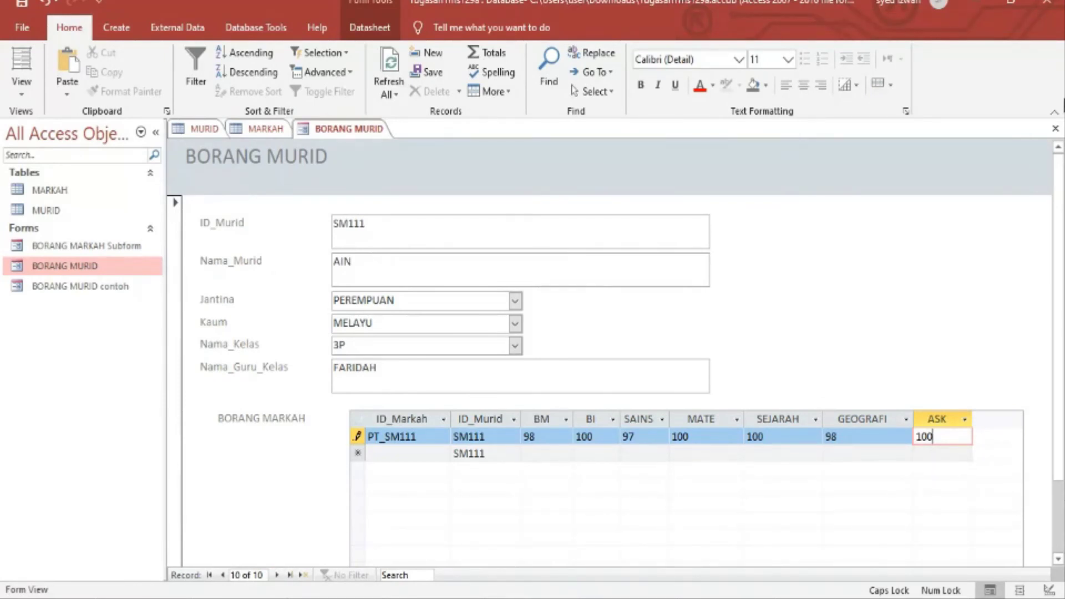
{"action": "left_click", "coordinate": [1056, 129]}
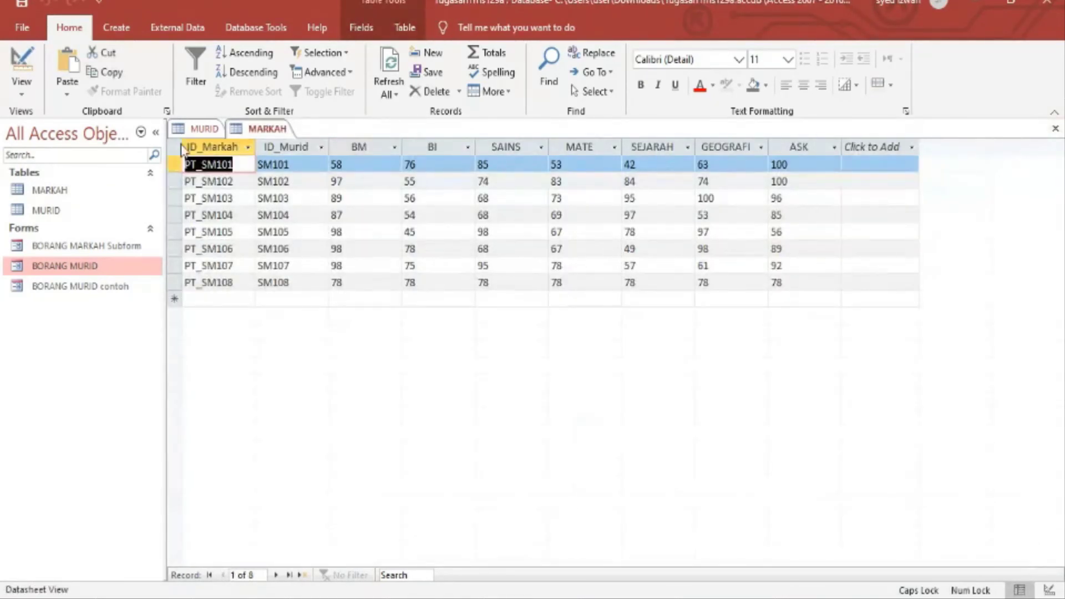
Check the already open MURID and MARKAH tables for the new students' records.
{"action": "left_click", "coordinate": [205, 129]}
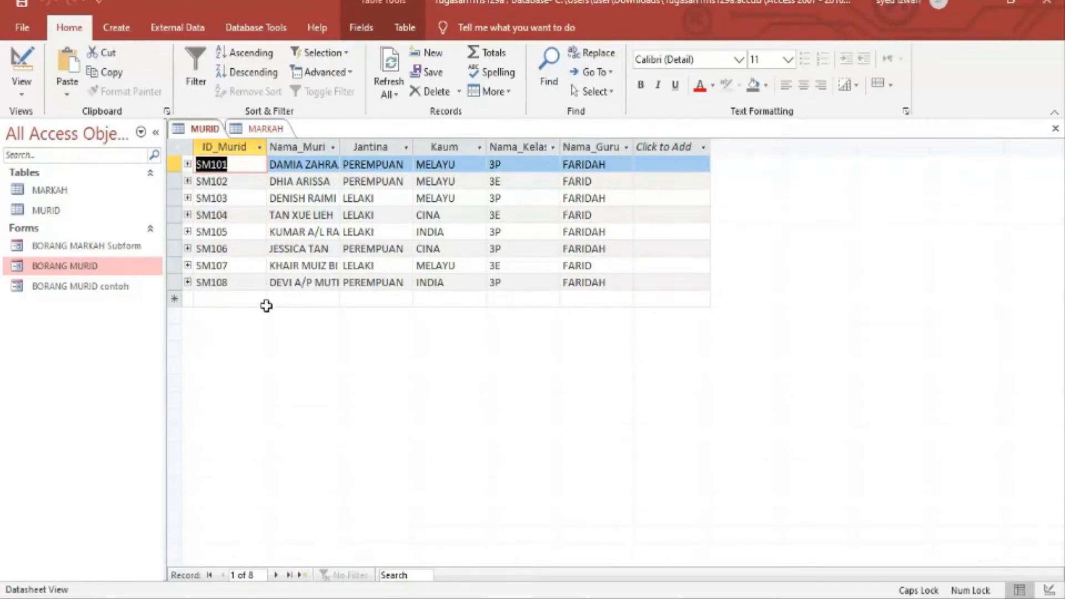
{"action": "left_click", "coordinate": [260, 129]}
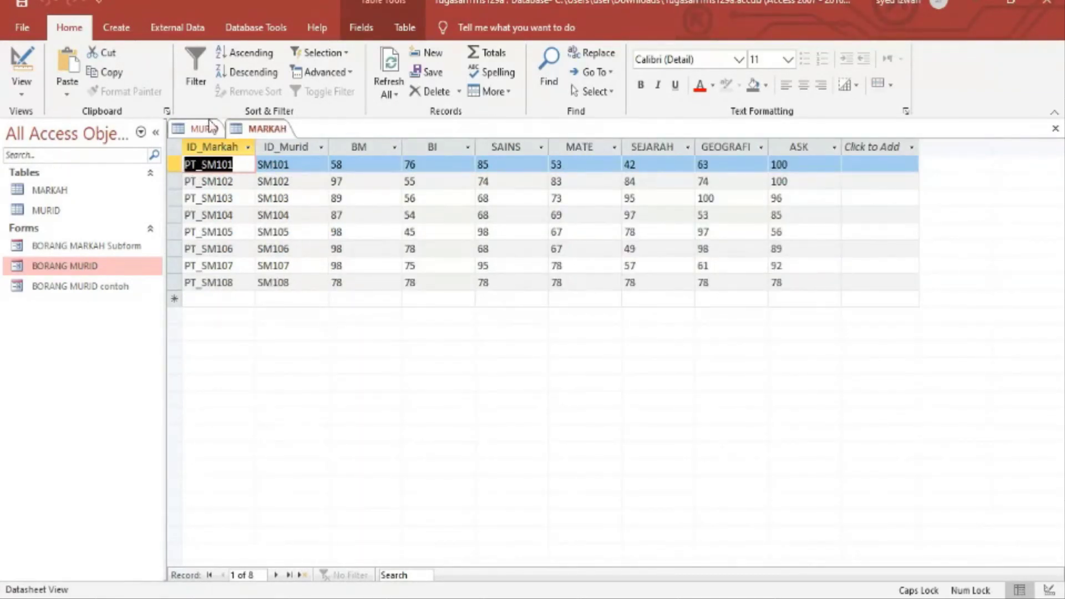
{"action": "left_click", "coordinate": [204, 129]}
{"action": "left_click", "coordinate": [258, 128]}
{"action": "left_click", "coordinate": [204, 129]}
{"action": "left_click", "coordinate": [261, 128]}
Close both tables and reopen MURID and MARKAH to check them for the records added through the form.
{"action": "left_click", "coordinate": [1056, 129]}
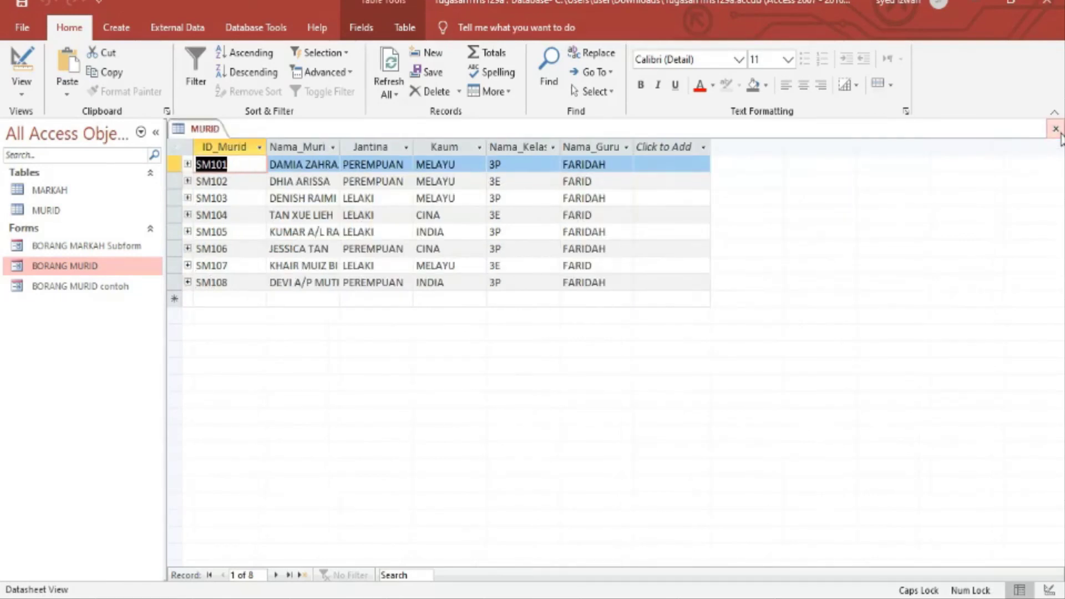
{"action": "left_click", "coordinate": [1055, 129]}
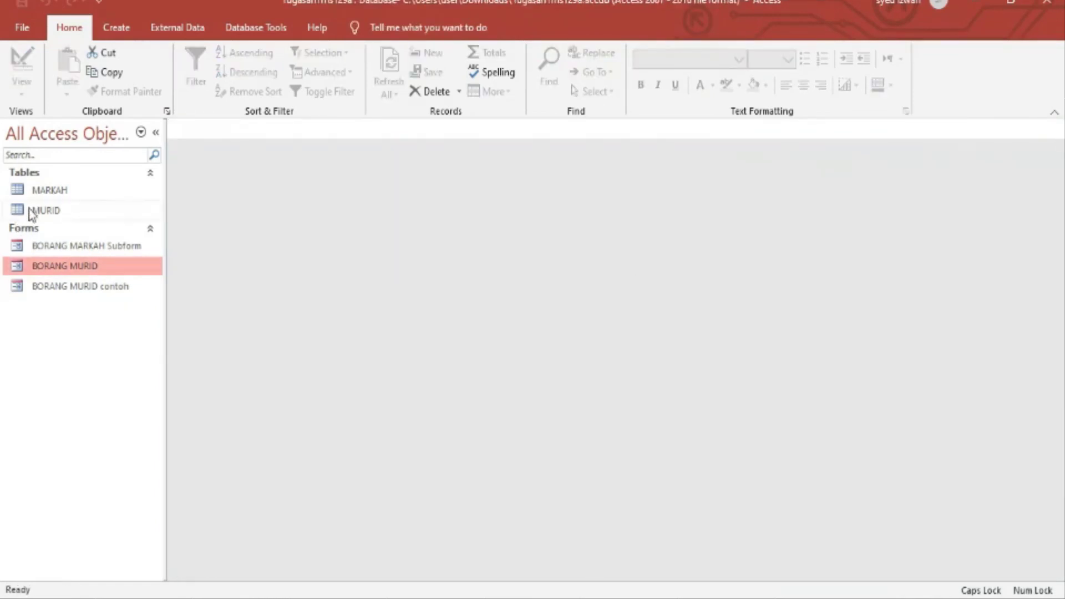
{"action": "double_click", "coordinate": [45, 211]}
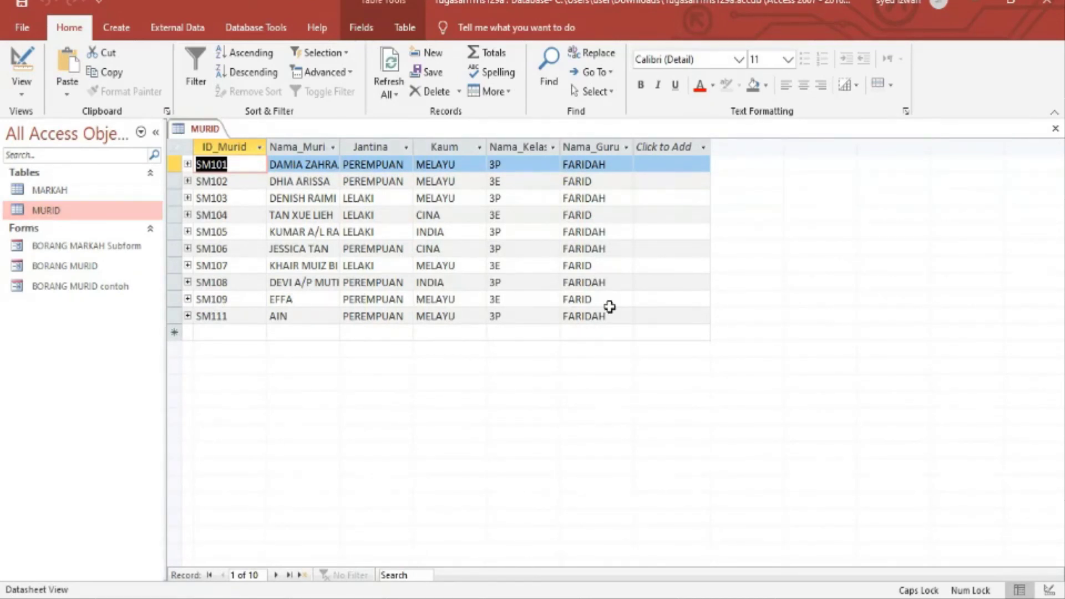
{"action": "double_click", "coordinate": [71, 192]}
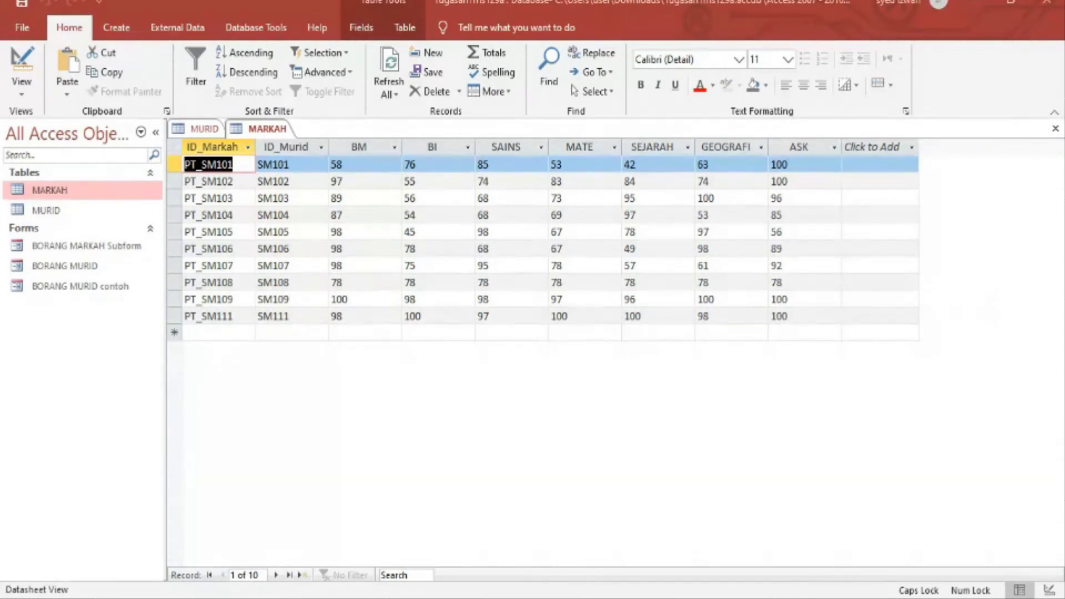
{"action": "key", "text": "F2"}
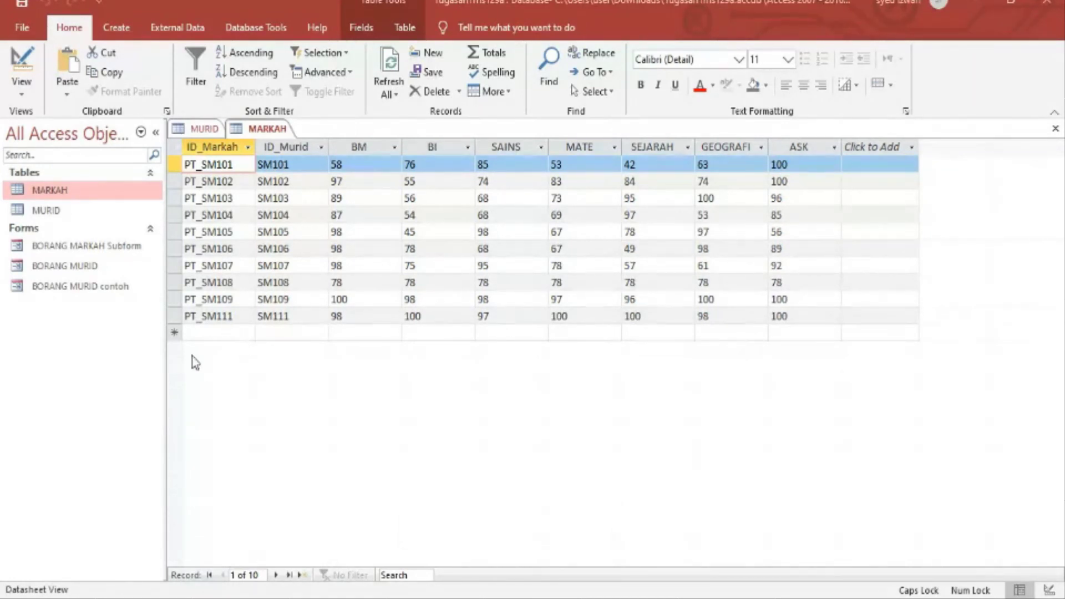
Open the BORANG MURID form and browse forward record by record from the first student to the sixth.
{"action": "double_click", "coordinate": [67, 268]}
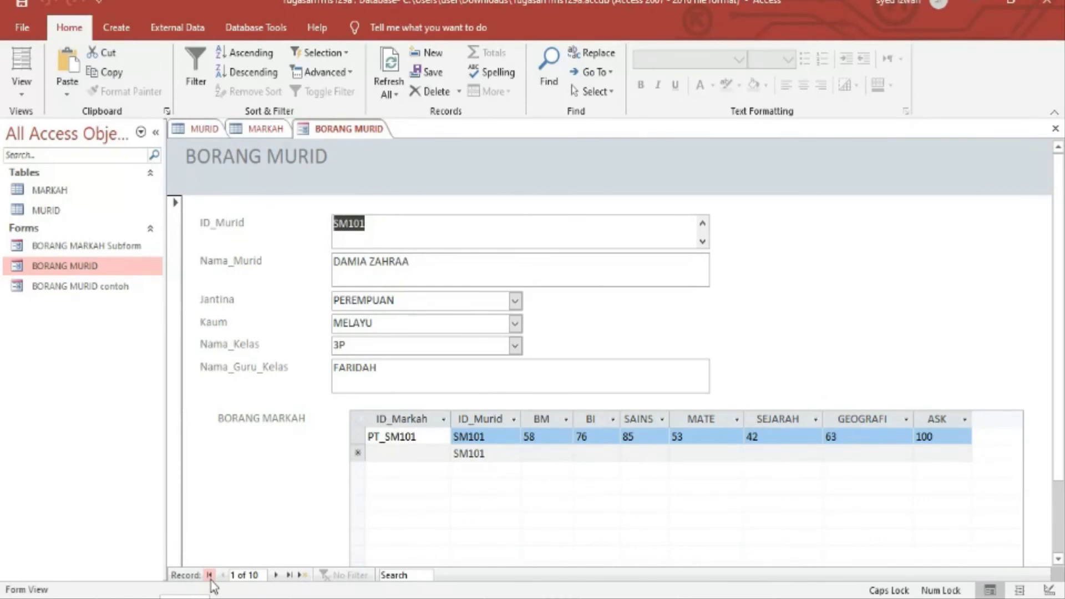
{"action": "left_click", "coordinate": [276, 575]}
{"action": "left_click", "coordinate": [276, 576]}
{"action": "left_click", "coordinate": [275, 575]}
{"action": "left_click", "coordinate": [276, 575]}
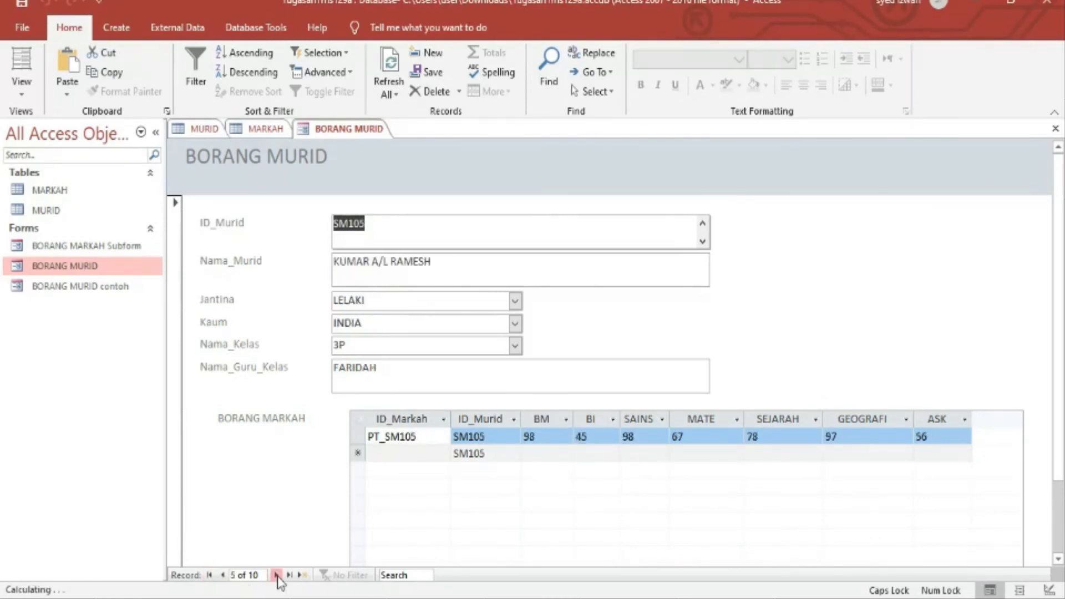
{"action": "left_click", "coordinate": [276, 575]}
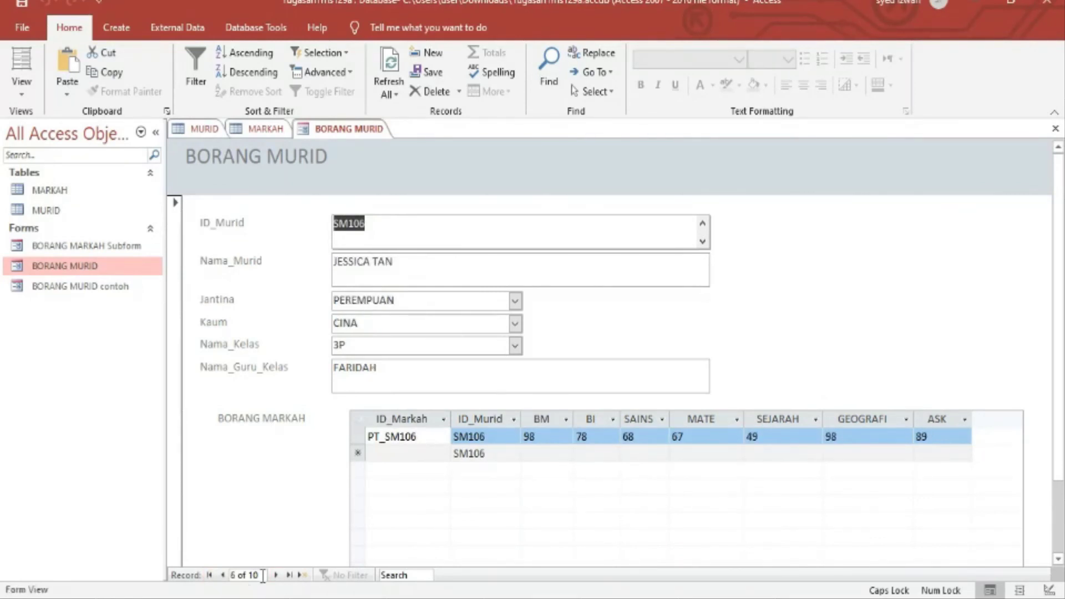
Go to the form's first and last records, step back and forward by one record, and bring up a new blank record.
{"action": "left_click", "coordinate": [210, 576]}
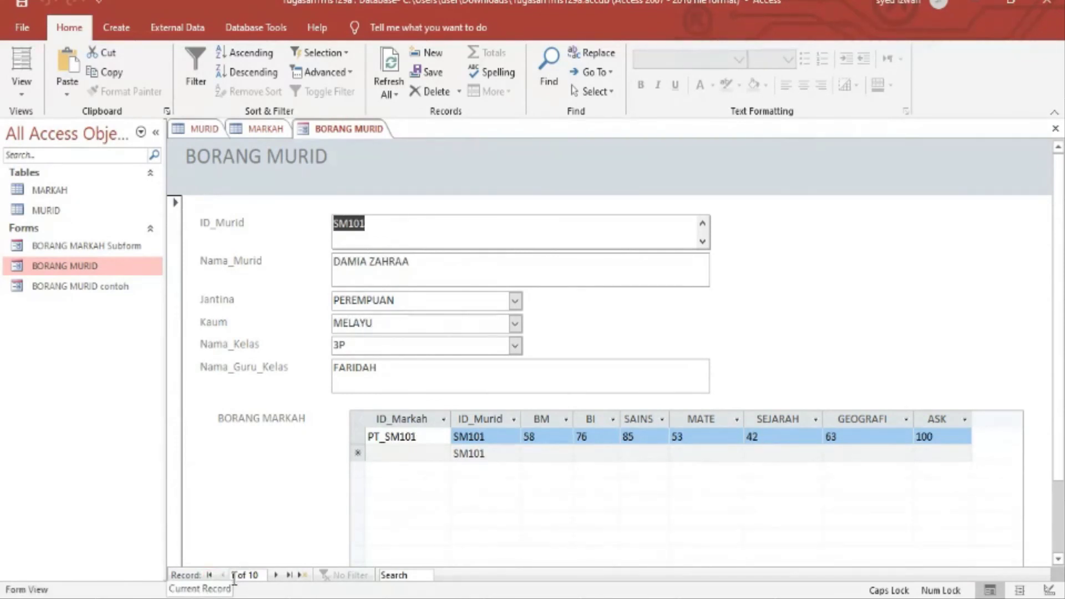
{"action": "left_click", "coordinate": [290, 576]}
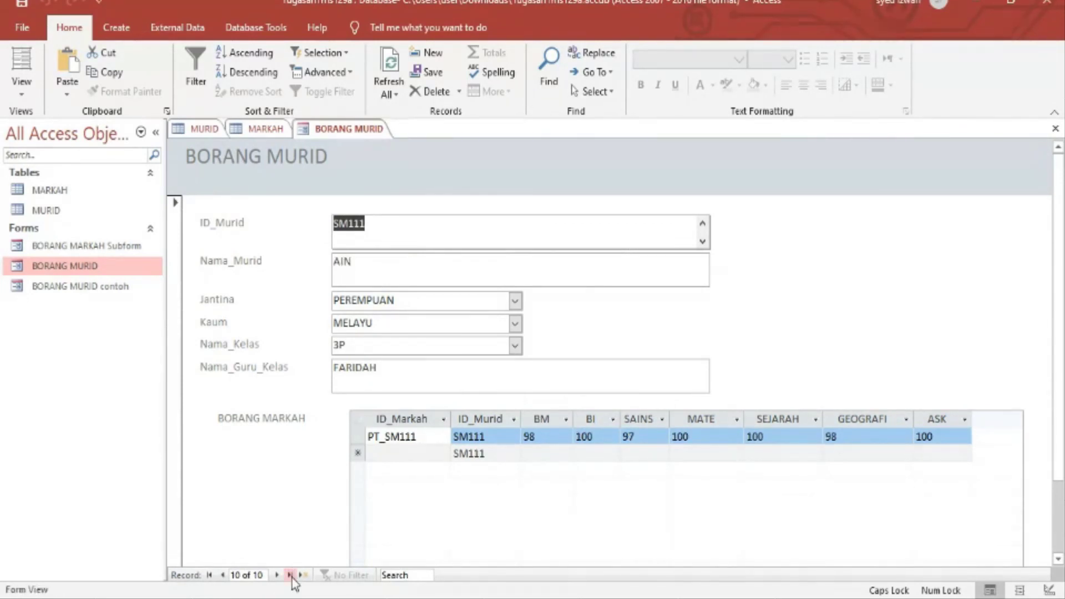
{"action": "left_click", "coordinate": [223, 577]}
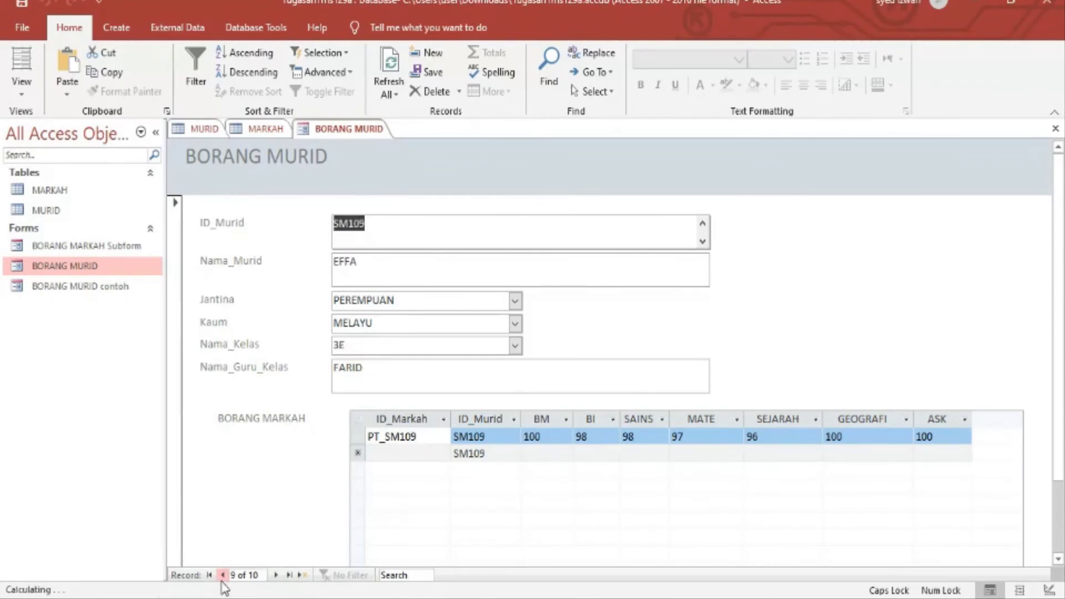
{"action": "left_click", "coordinate": [276, 575]}
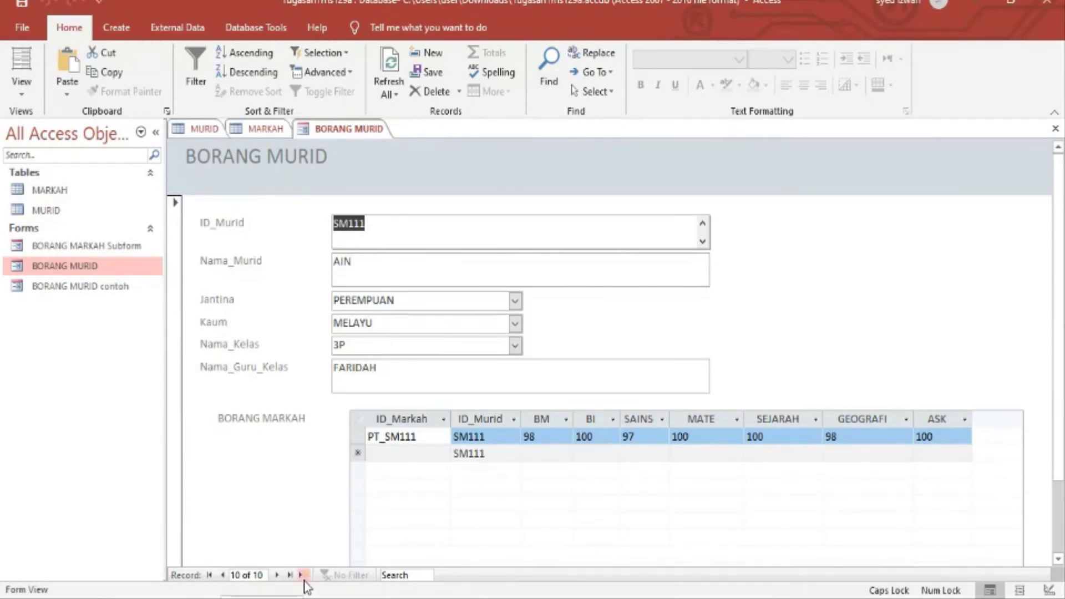
{"action": "left_click", "coordinate": [304, 579]}
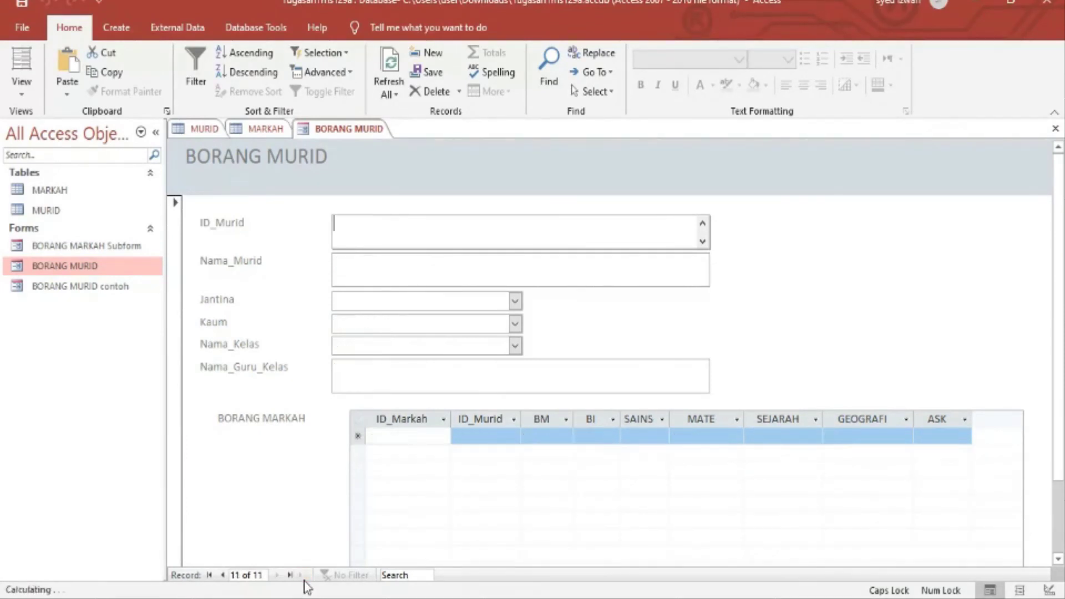